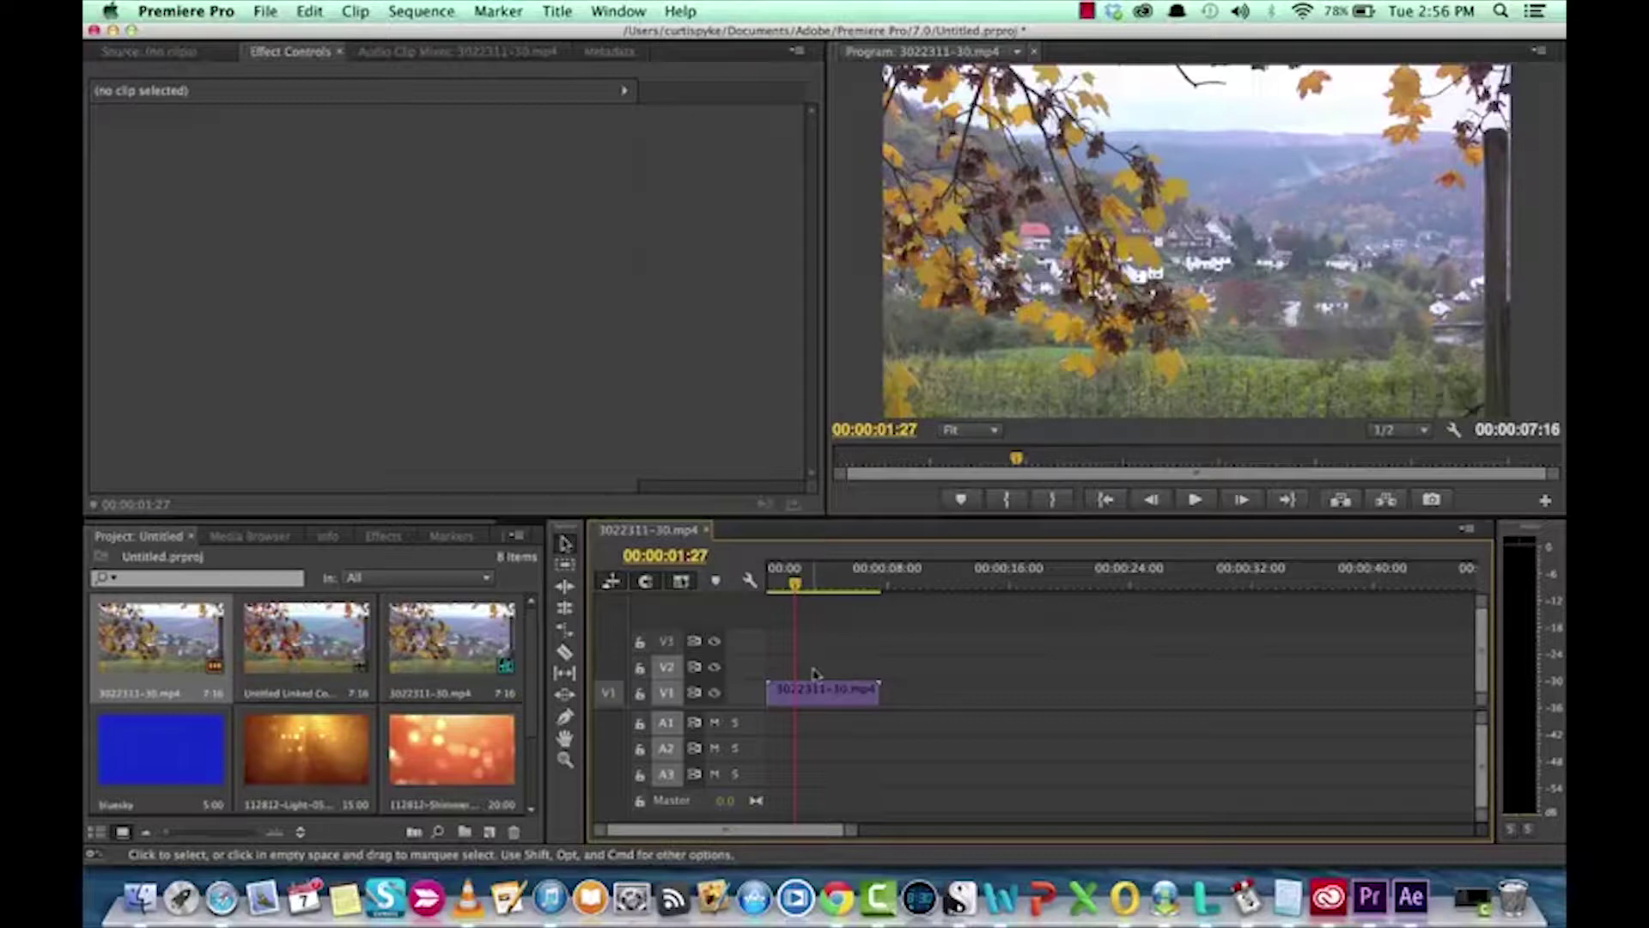
# Step: Replace the village clip on V1 with a linked After Effects composition, Untitled Linked Comp 04
pyautogui.click(816, 696)
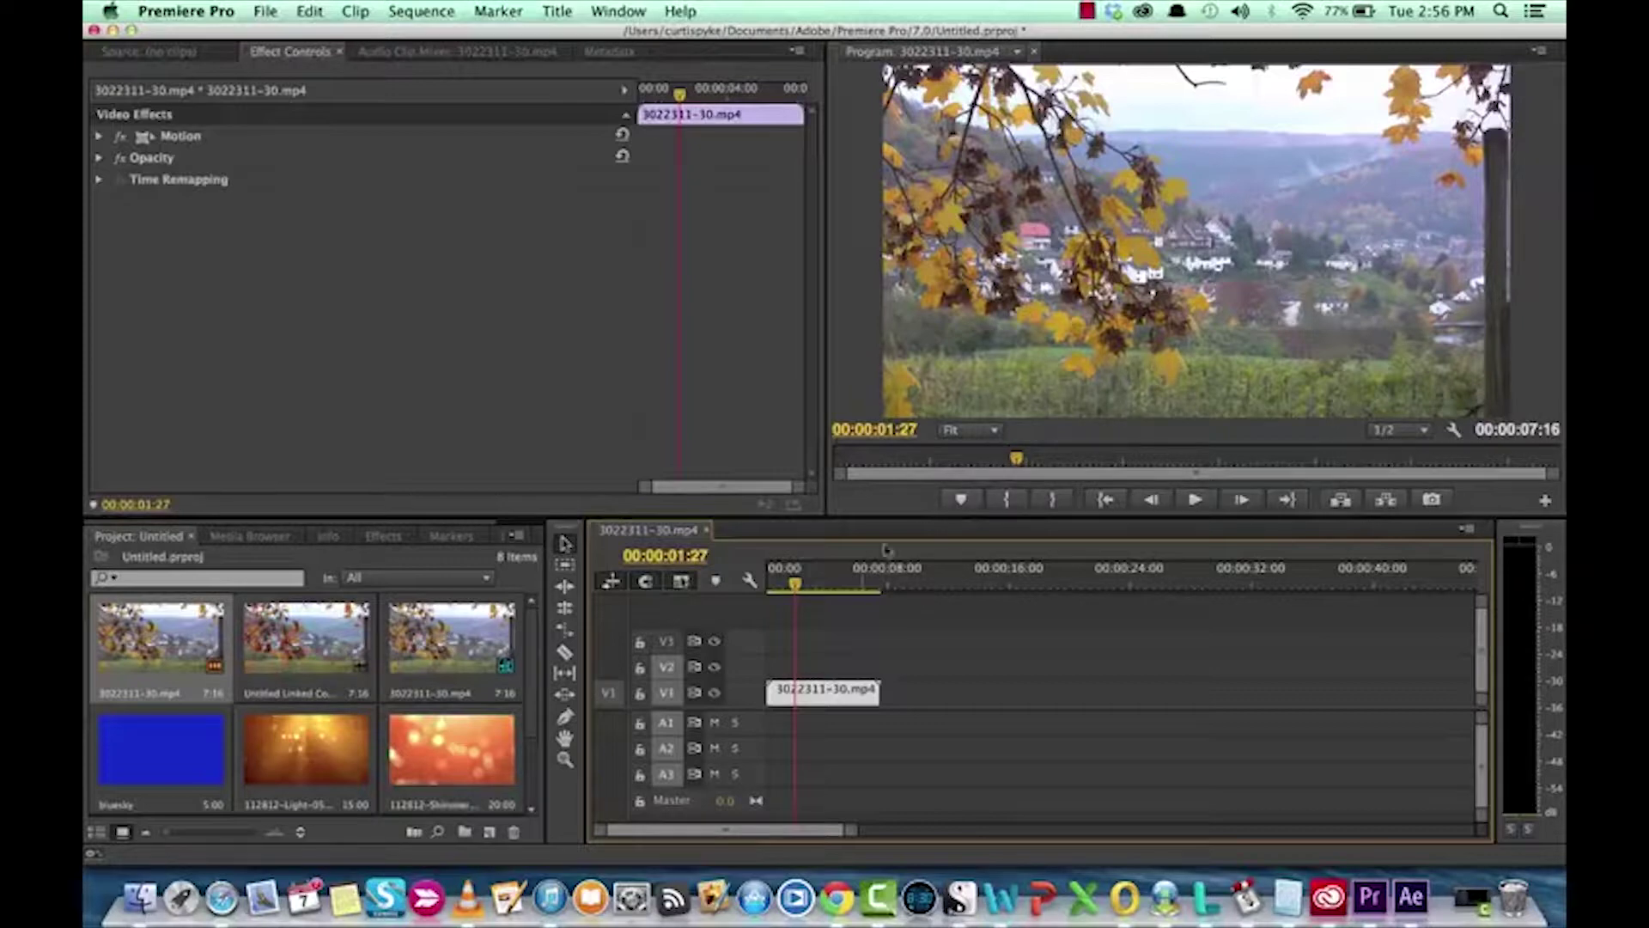
pyautogui.rightClick(810, 694)
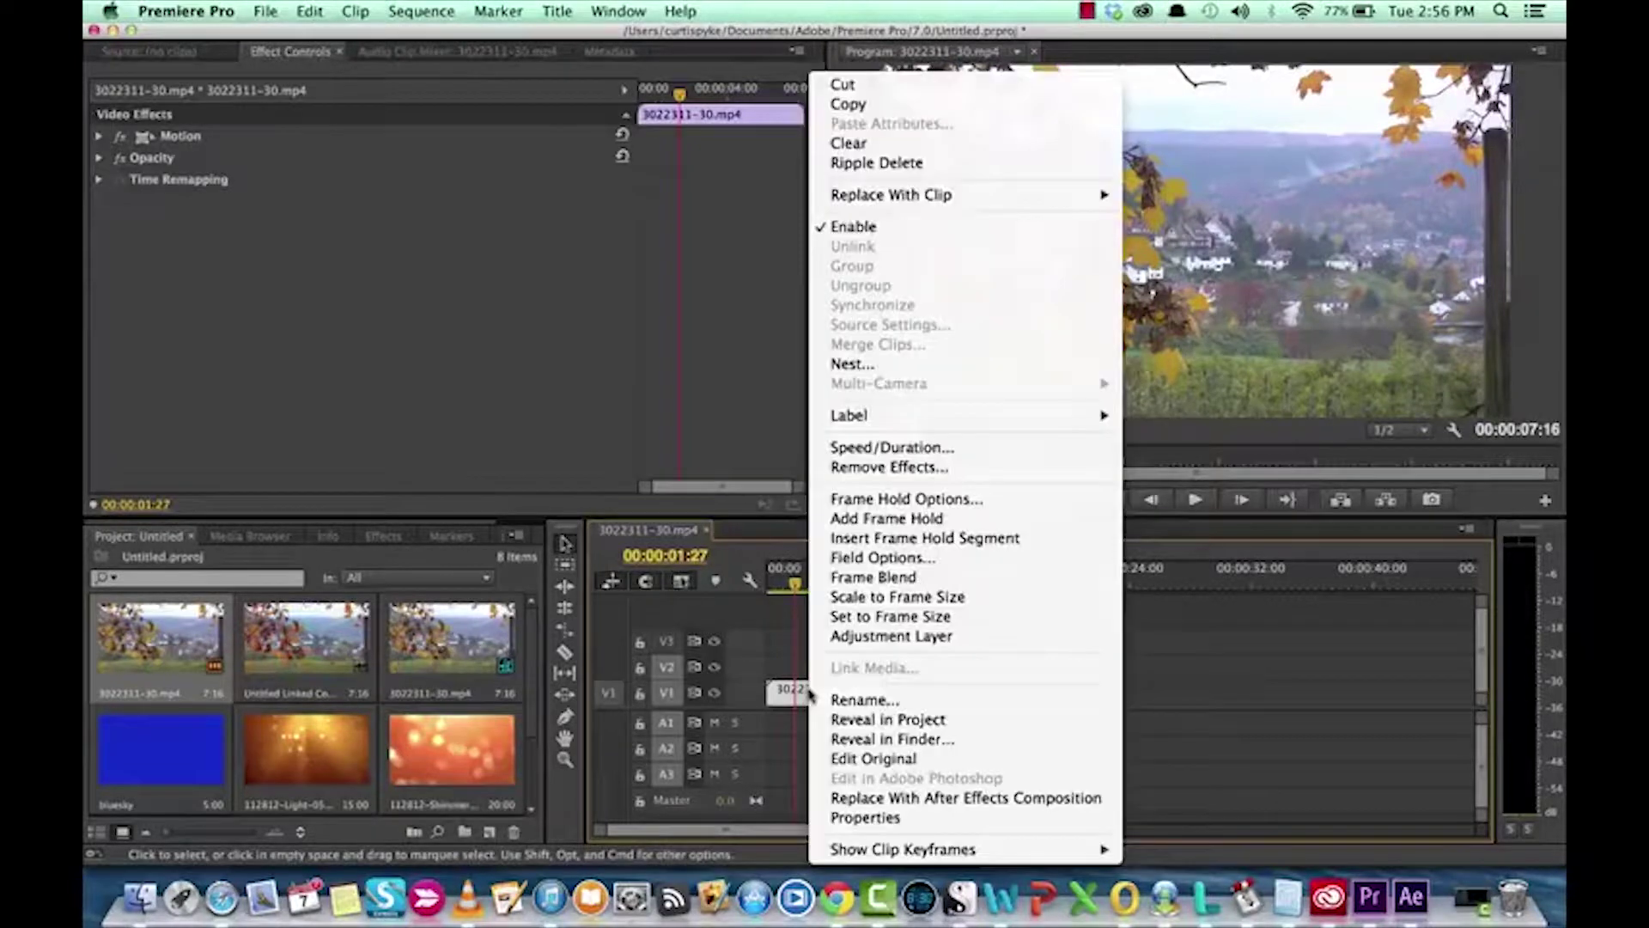
pyautogui.click(930, 799)
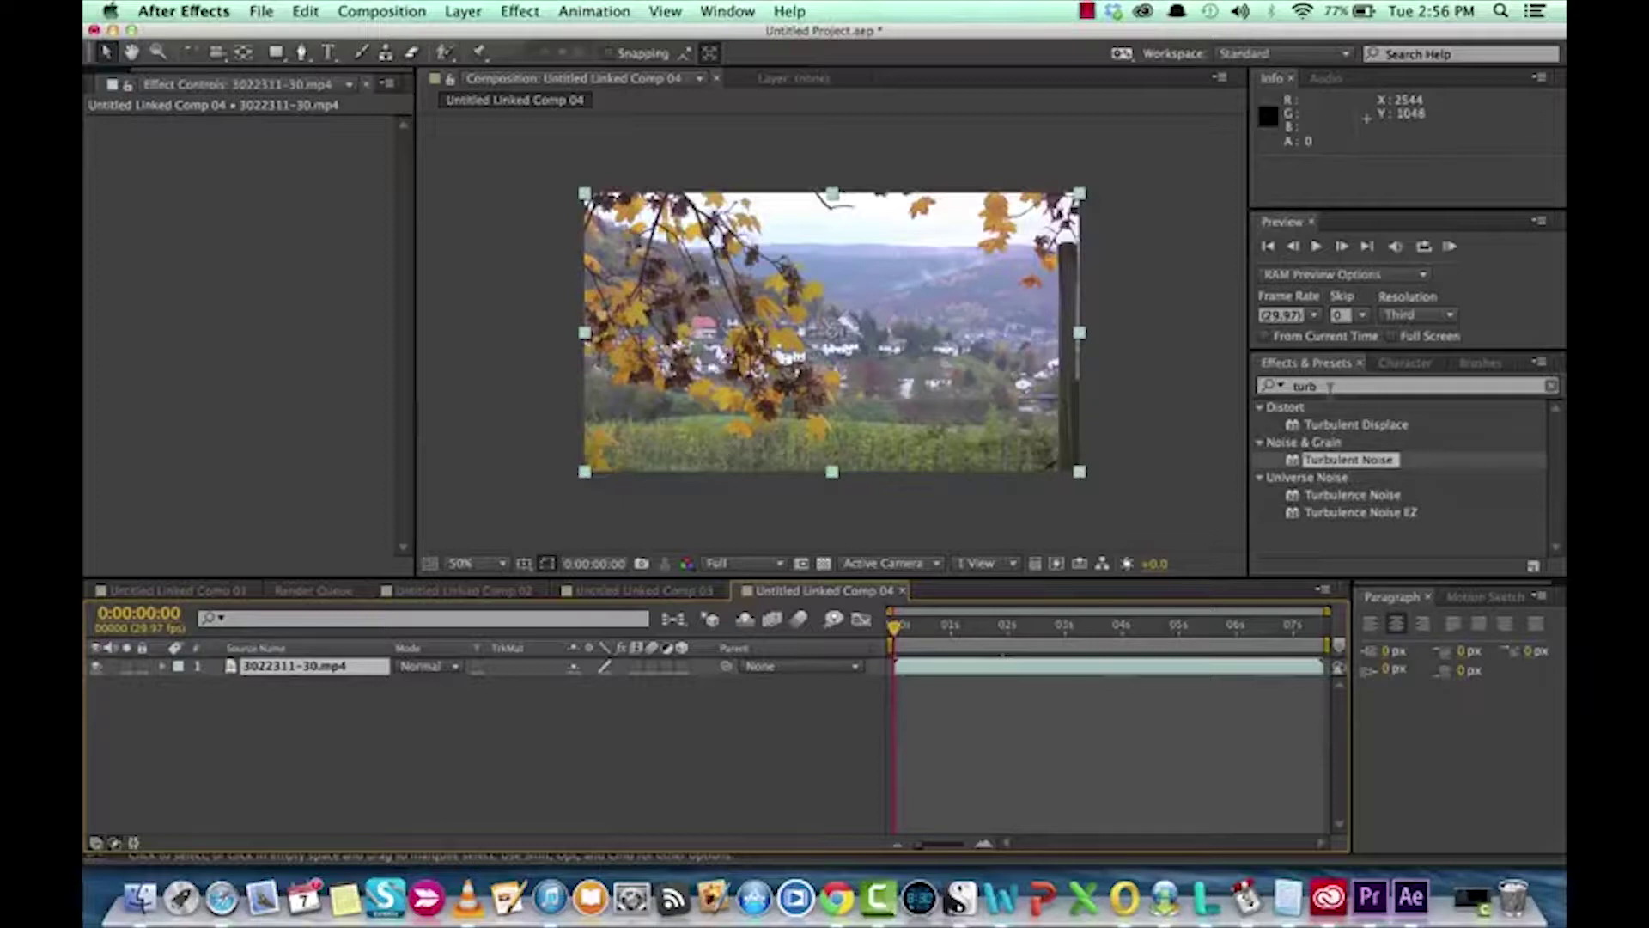
# Step: Clear the 'turb' effect search to list all effects, and browse the Distort group
pyautogui.click(1291, 450)
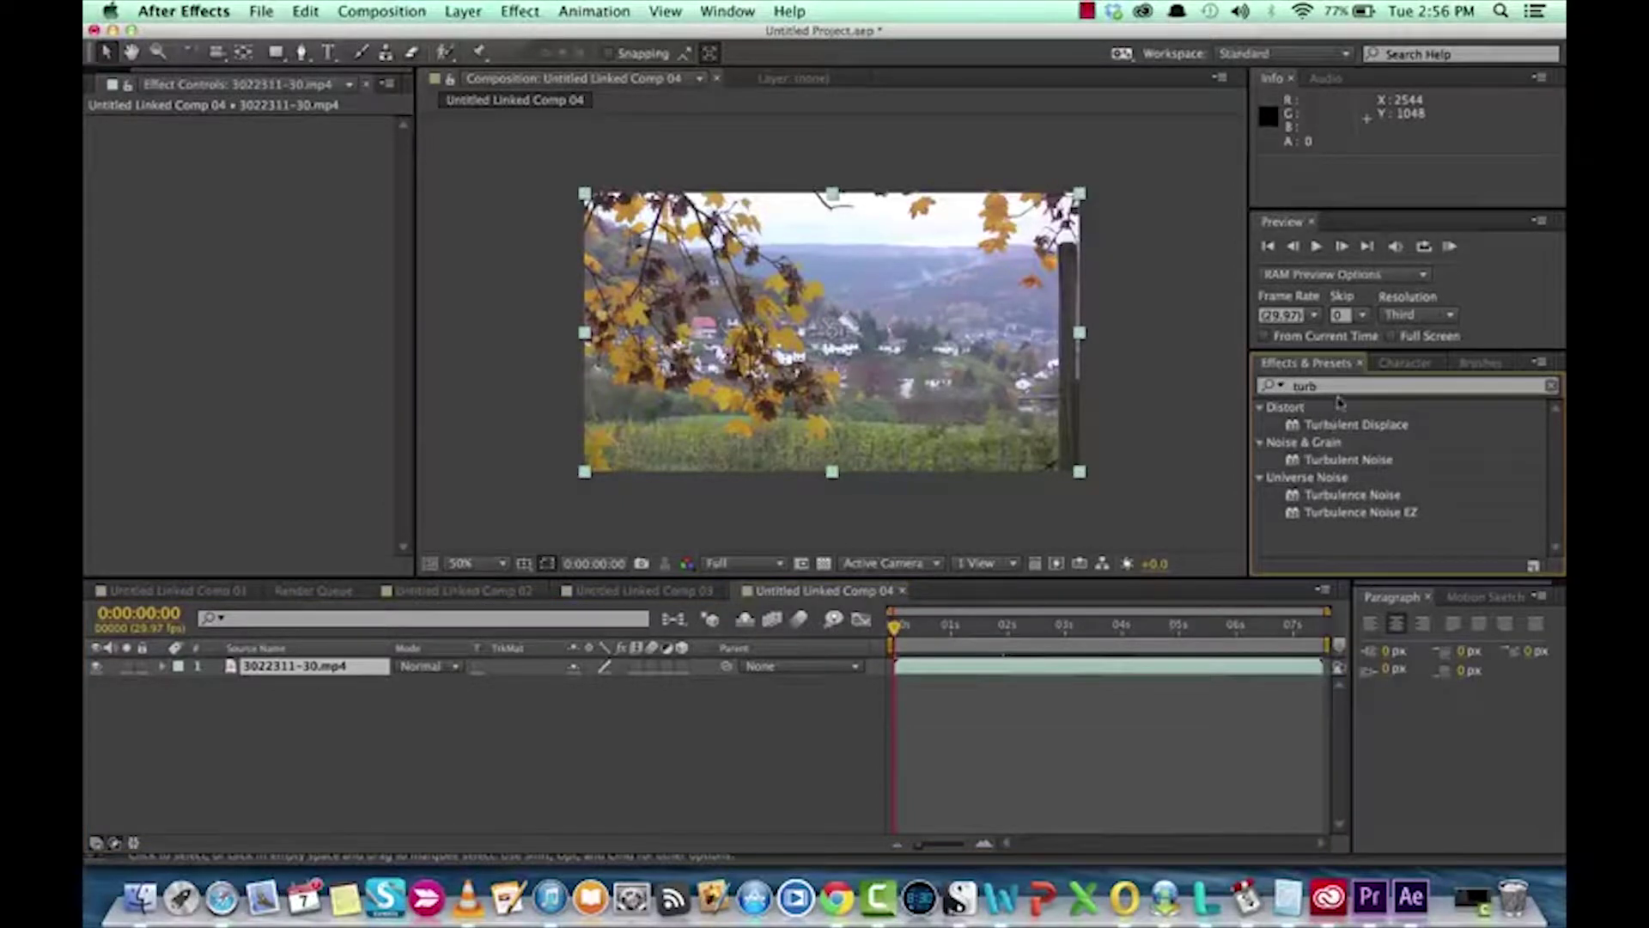
pyautogui.click(1268, 386)
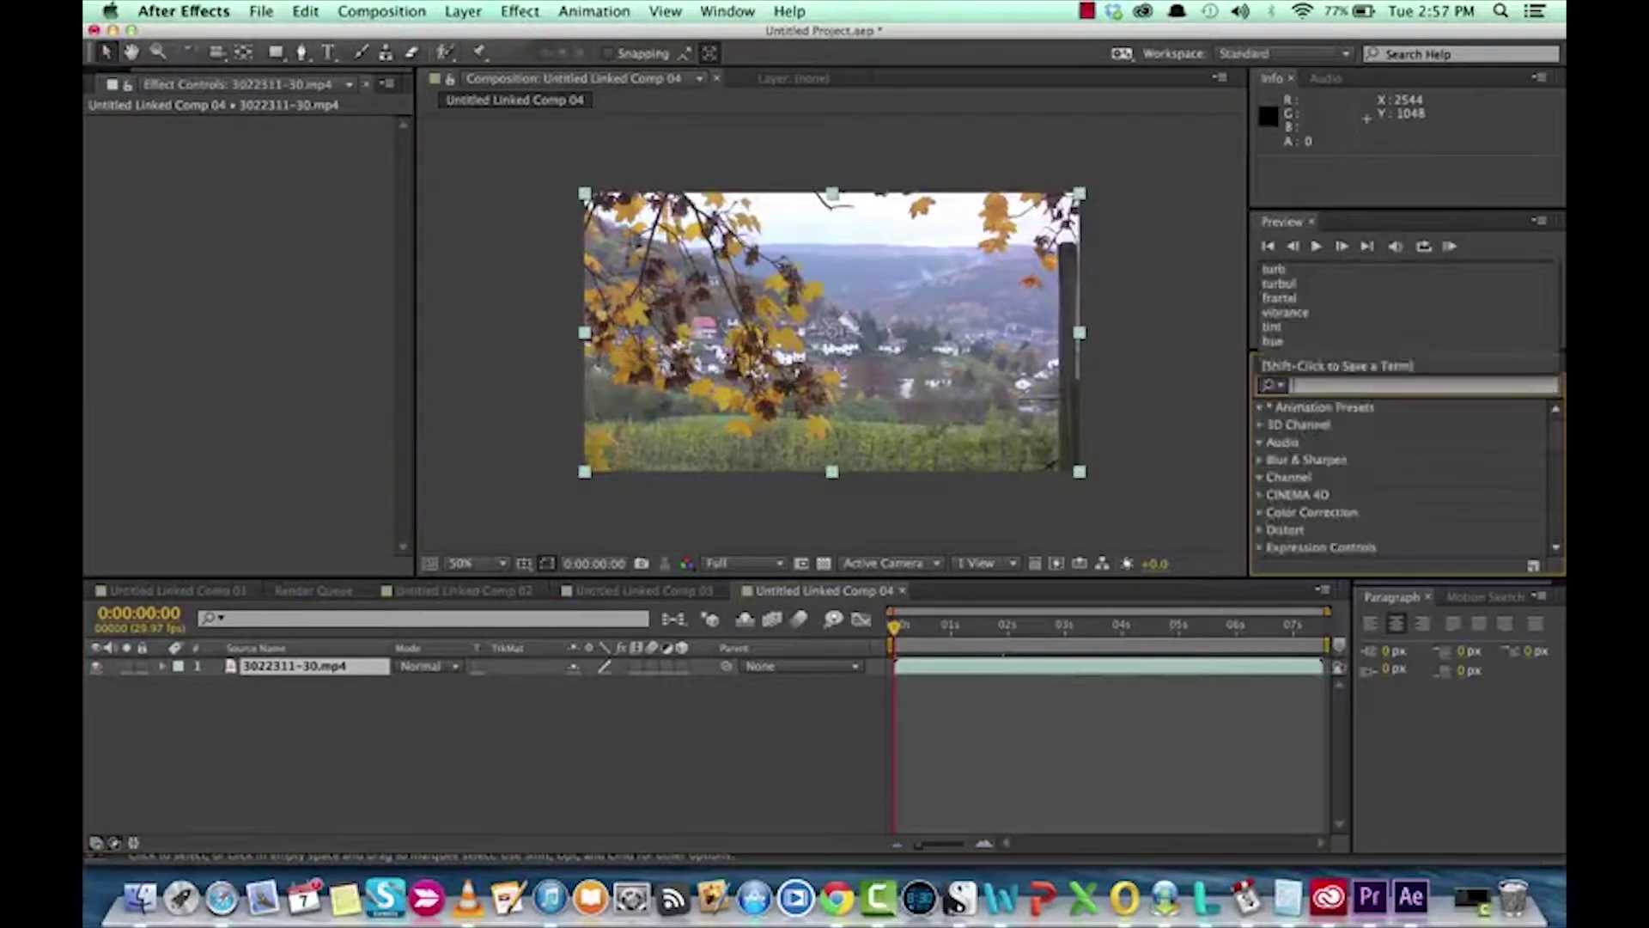
pyautogui.click(1299, 512)
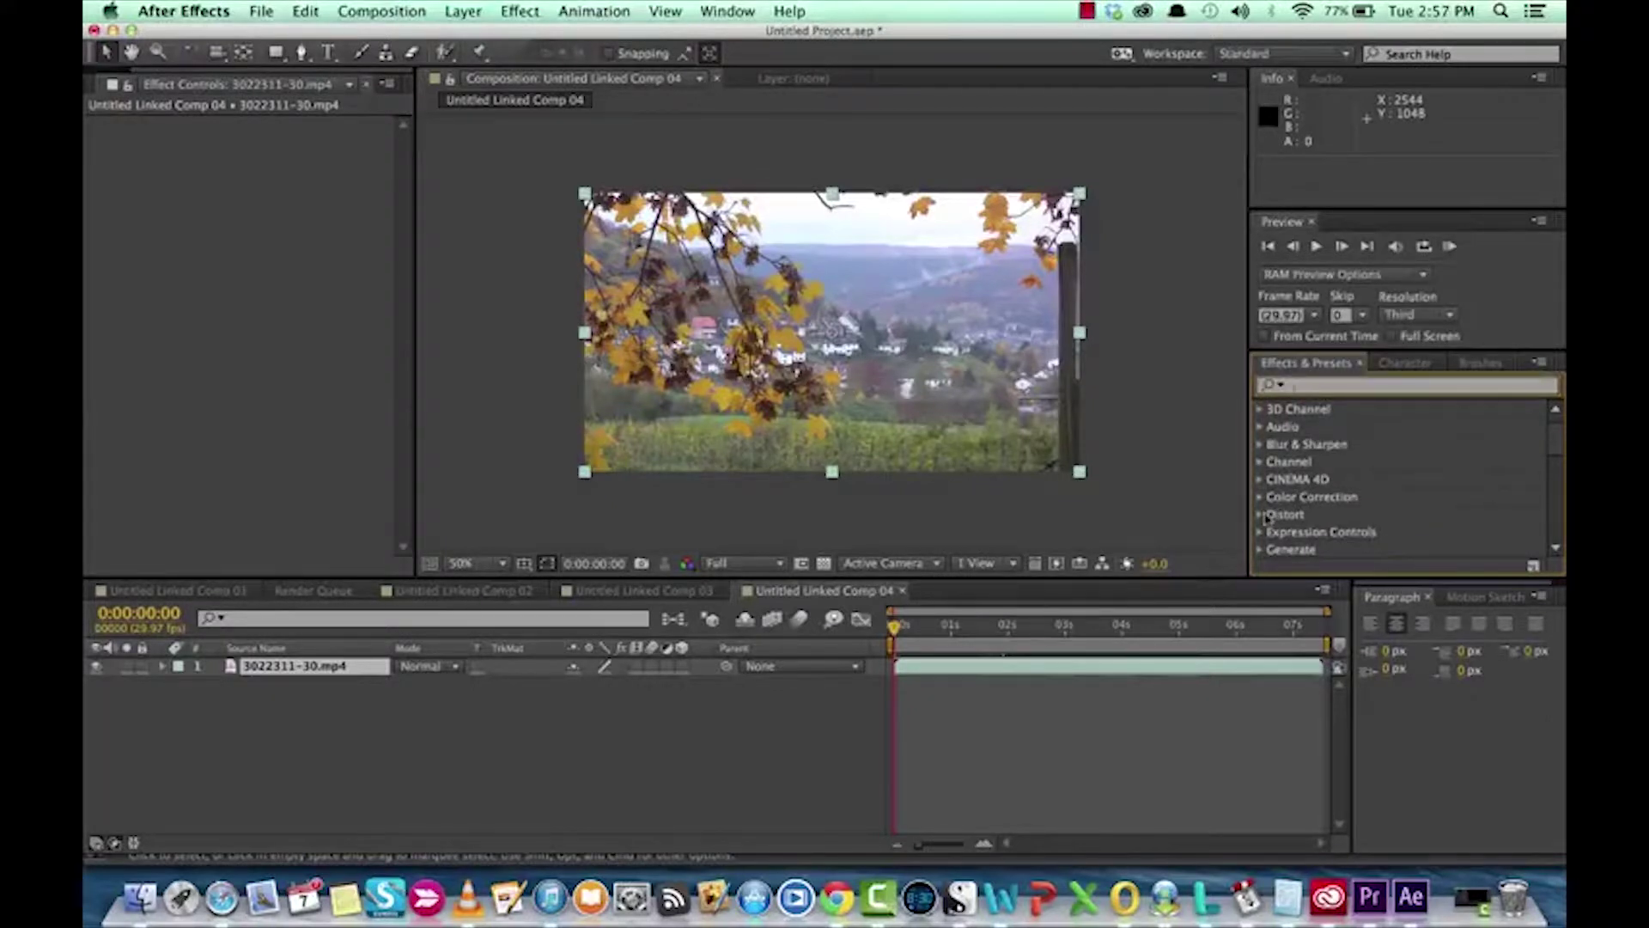
pyautogui.scroll(-2, 1270, 517)
pyautogui.click(1259, 484)
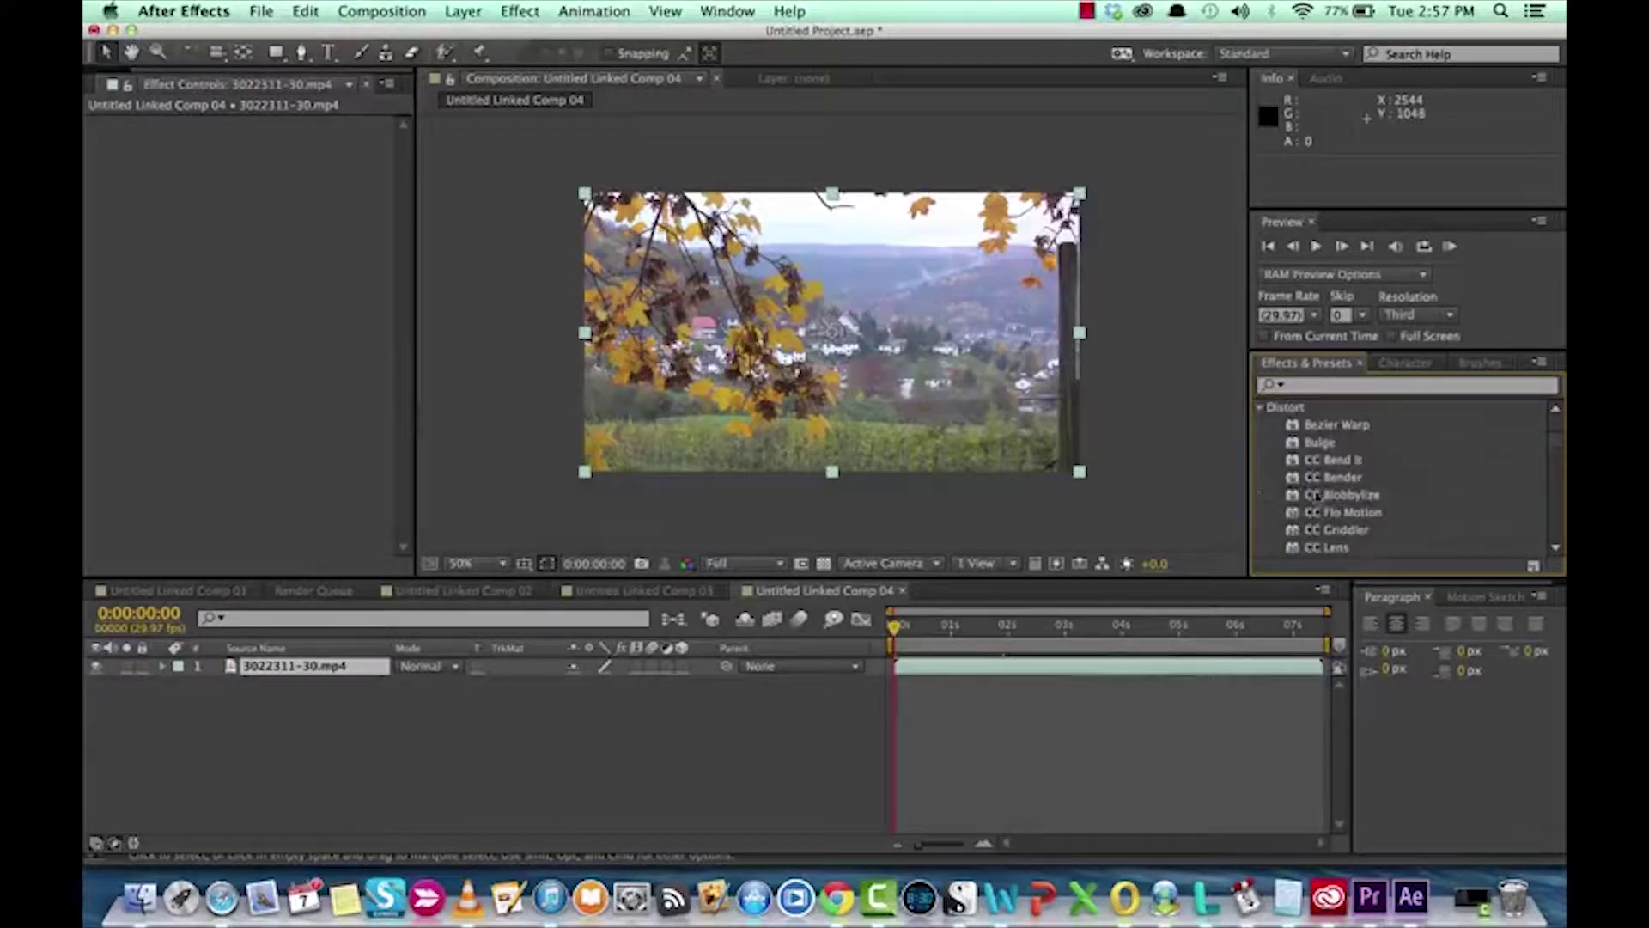
pyautogui.scroll(-3, 1317, 499)
pyautogui.scroll(3, 1317, 498)
pyautogui.click(1260, 483)
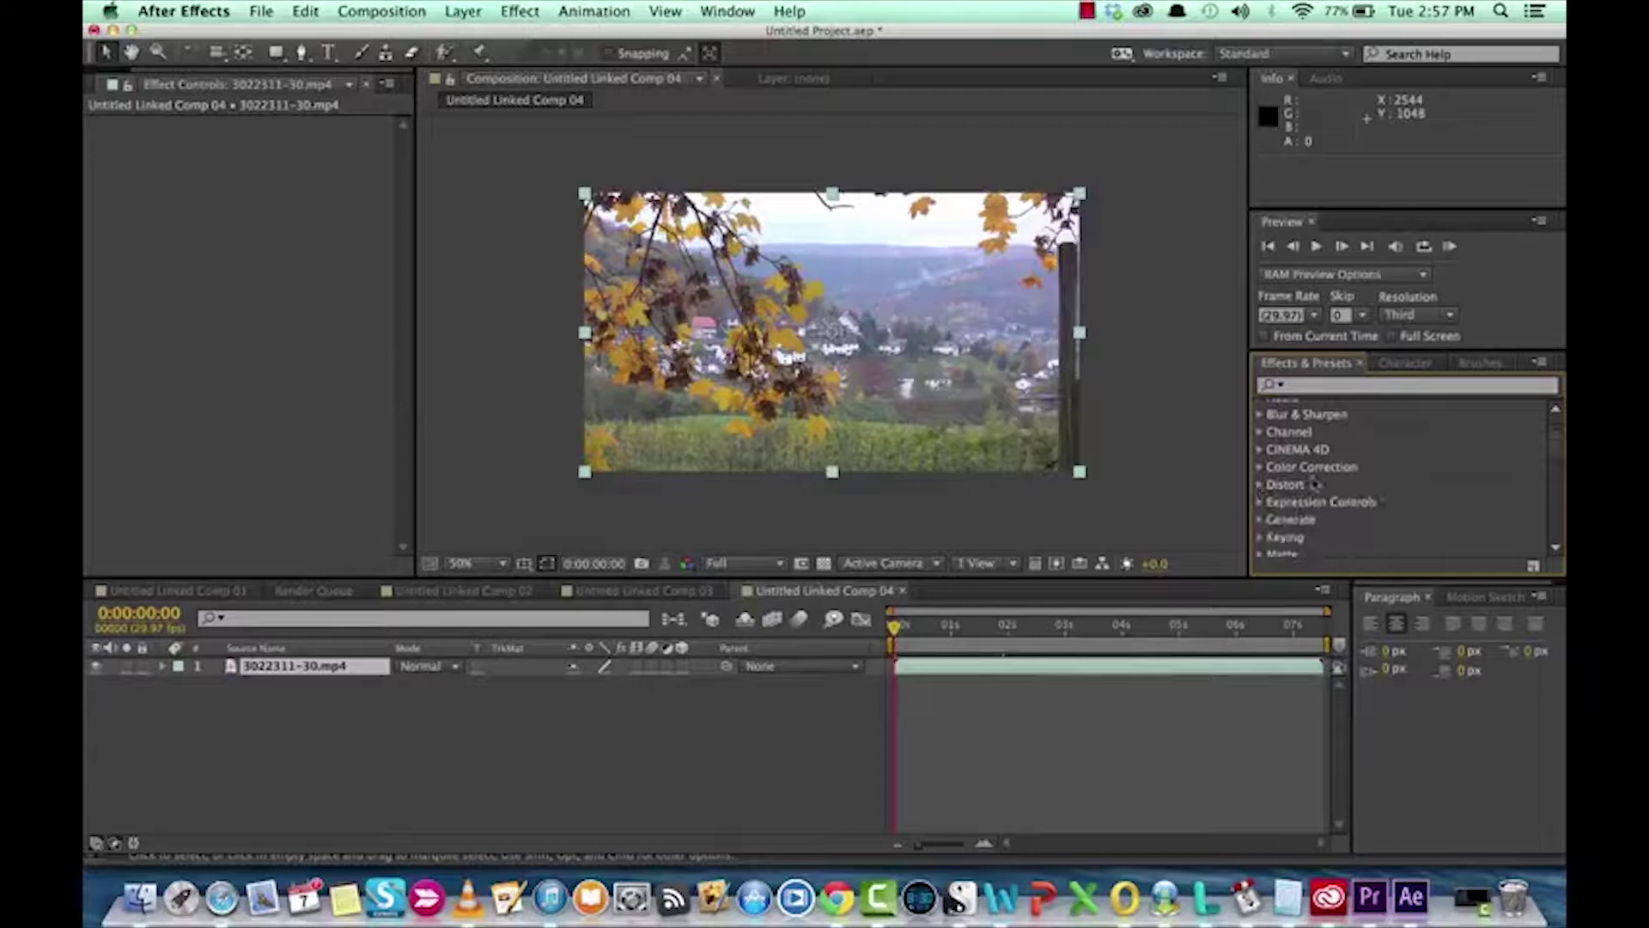
pyautogui.scroll(-2, 1317, 483)
pyautogui.scroll(-3, 1318, 484)
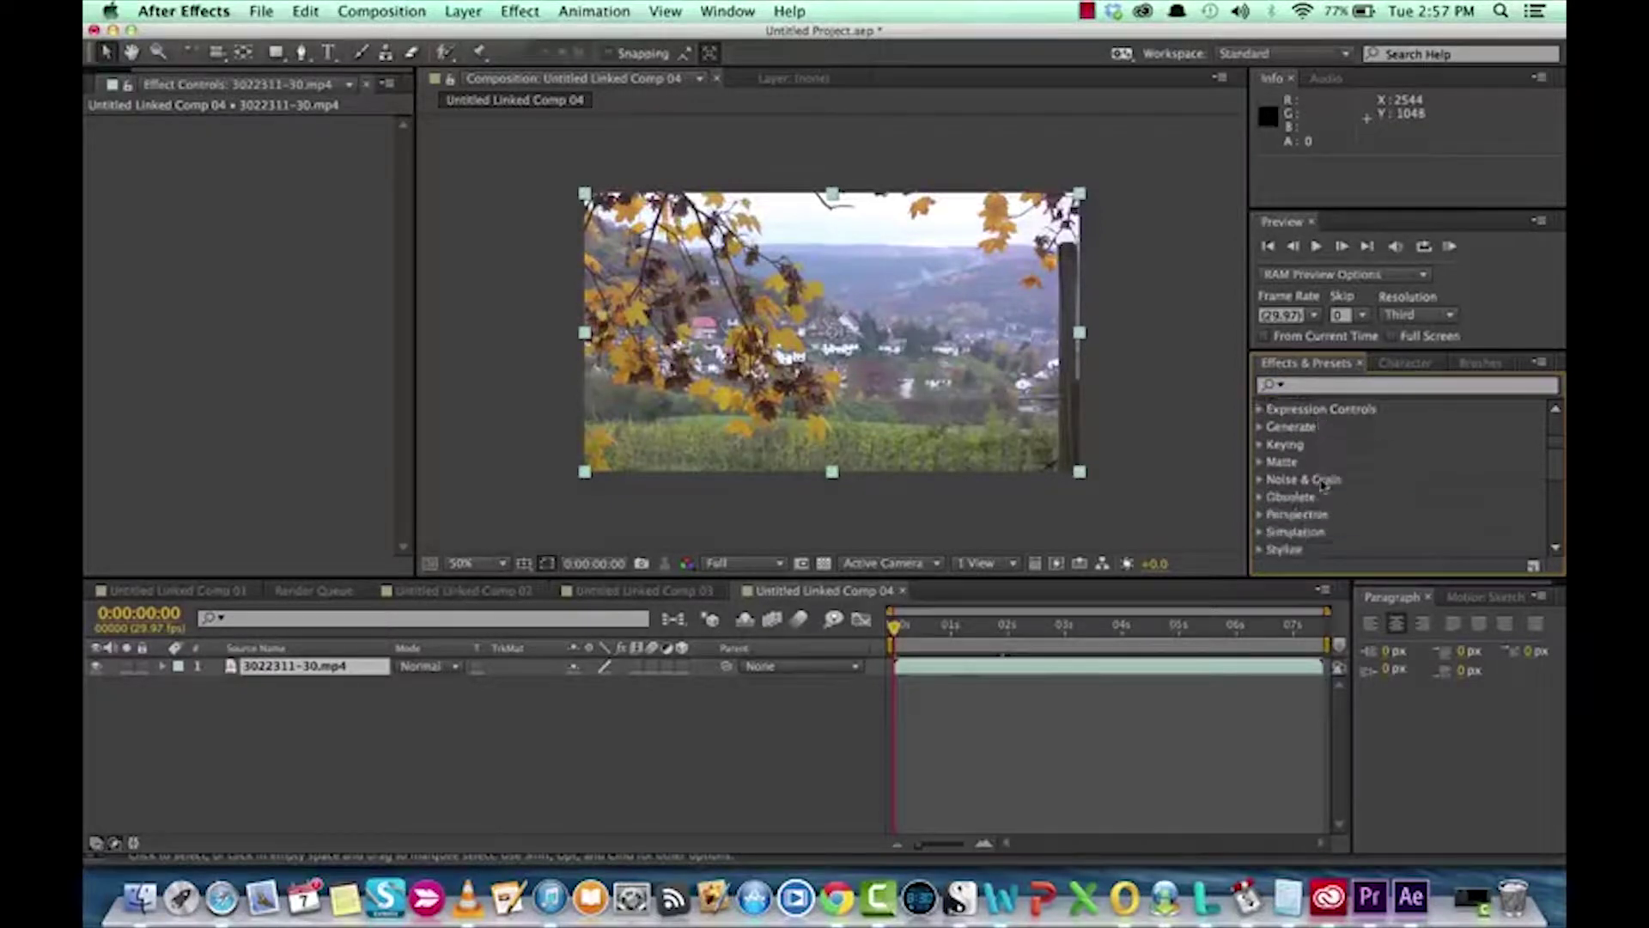
# Step: Expand the Noise & Grain effects group and select Fractal Noise
pyautogui.click(1260, 480)
pyautogui.scroll(-4, 1321, 487)
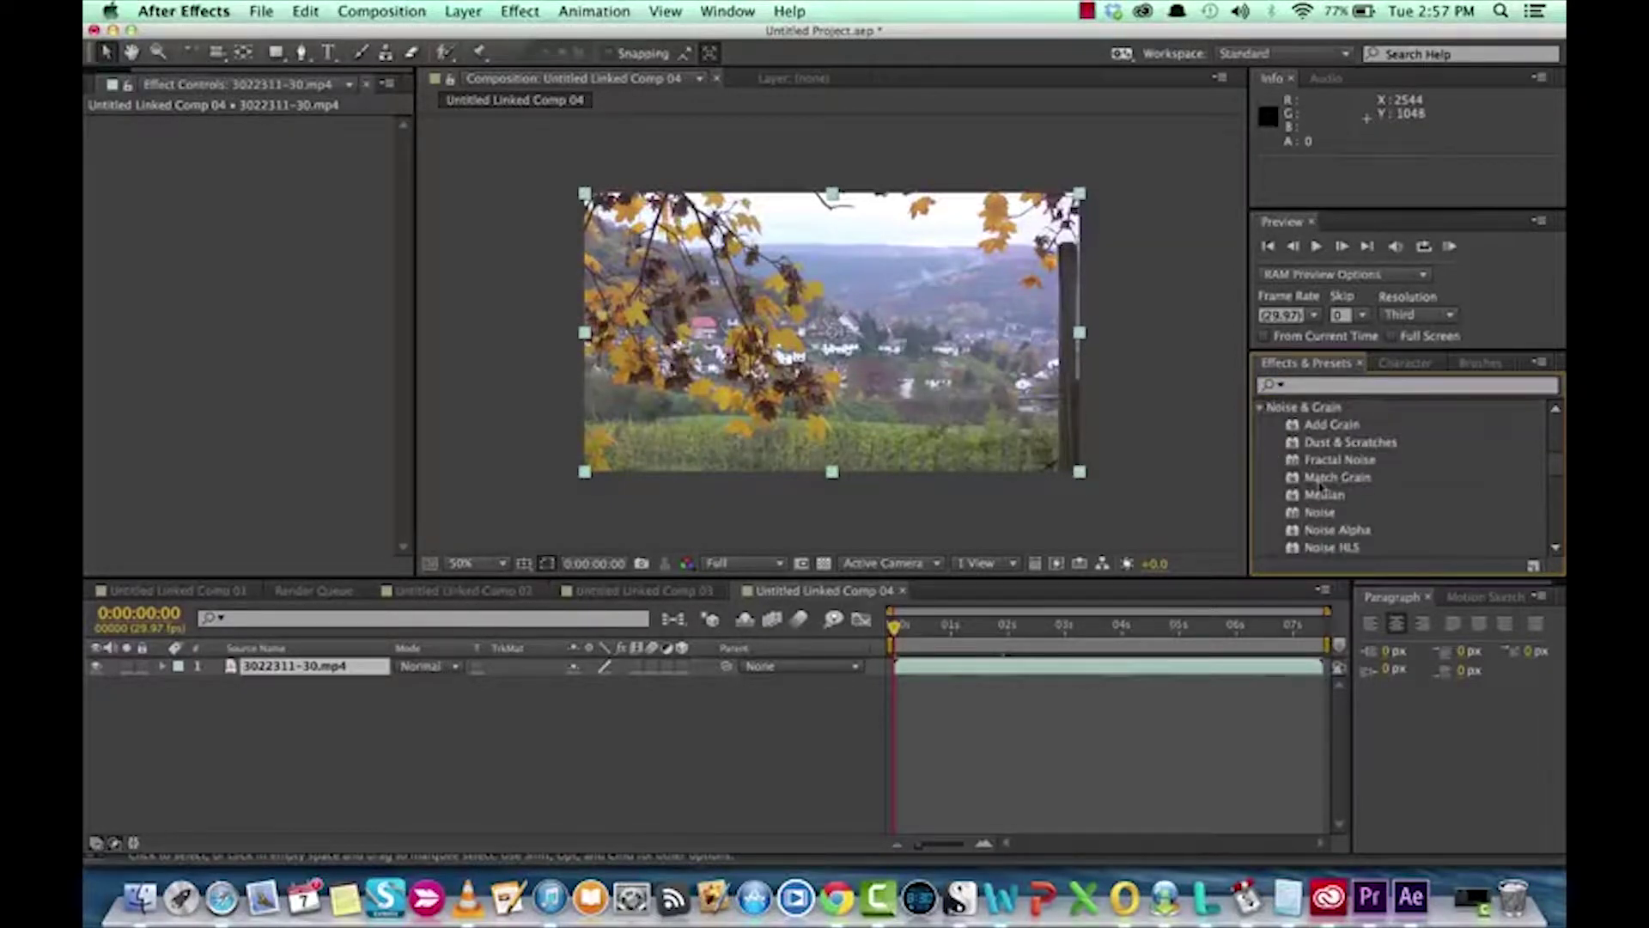
pyautogui.scroll(-3, 1327, 459)
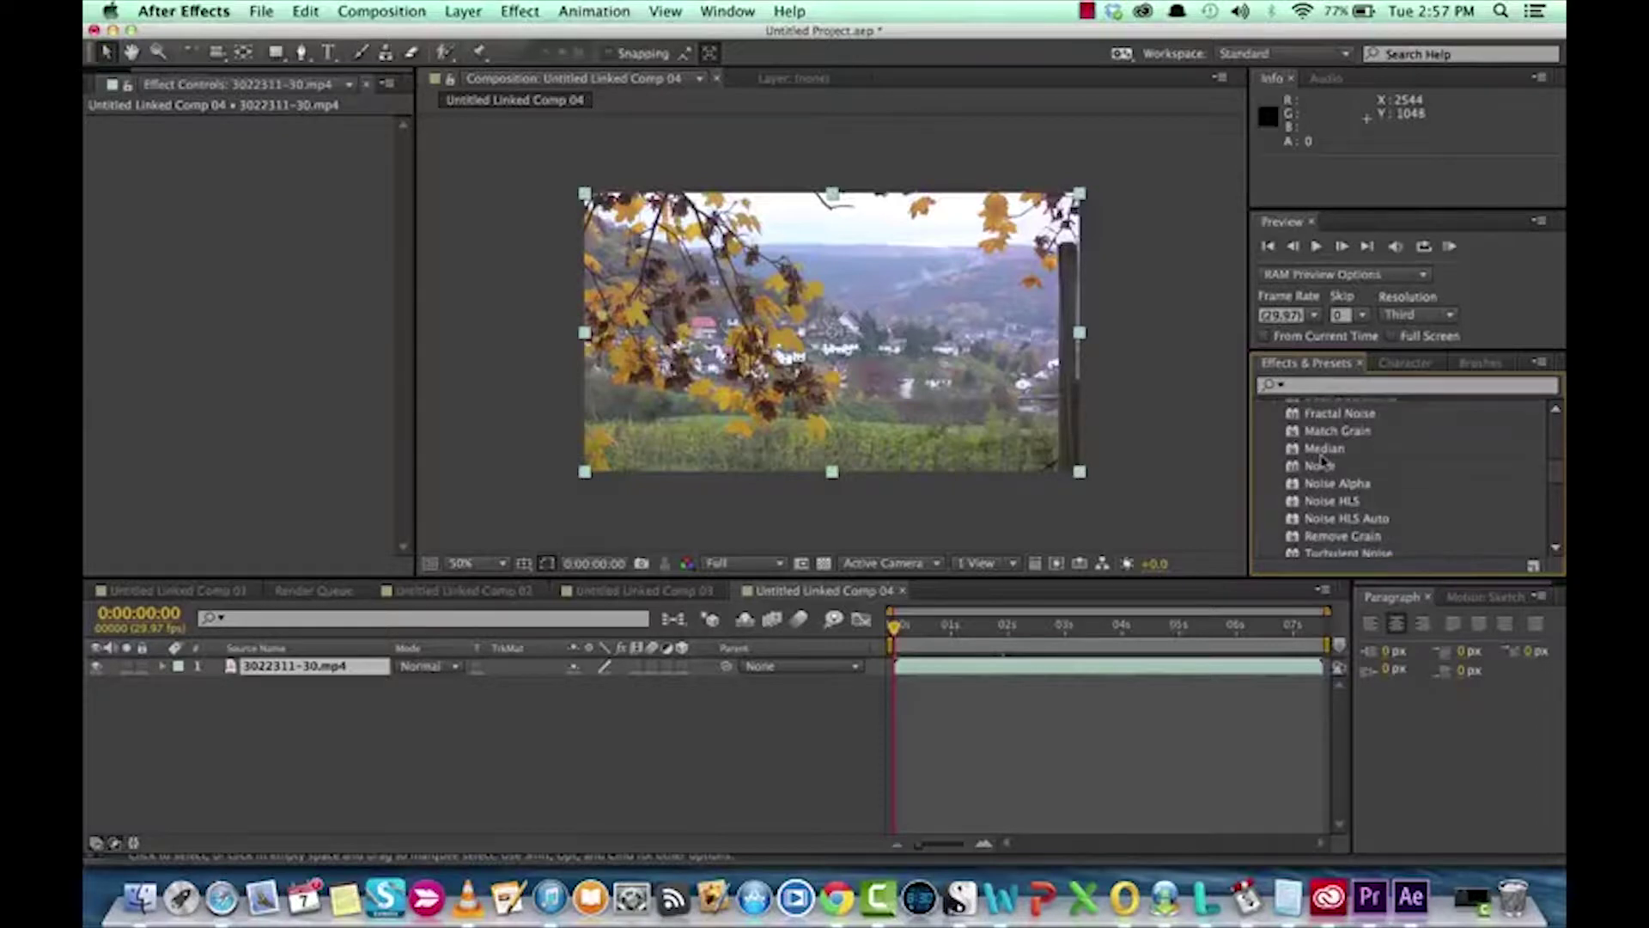
pyautogui.scroll(2, 1331, 455)
pyautogui.click(1342, 446)
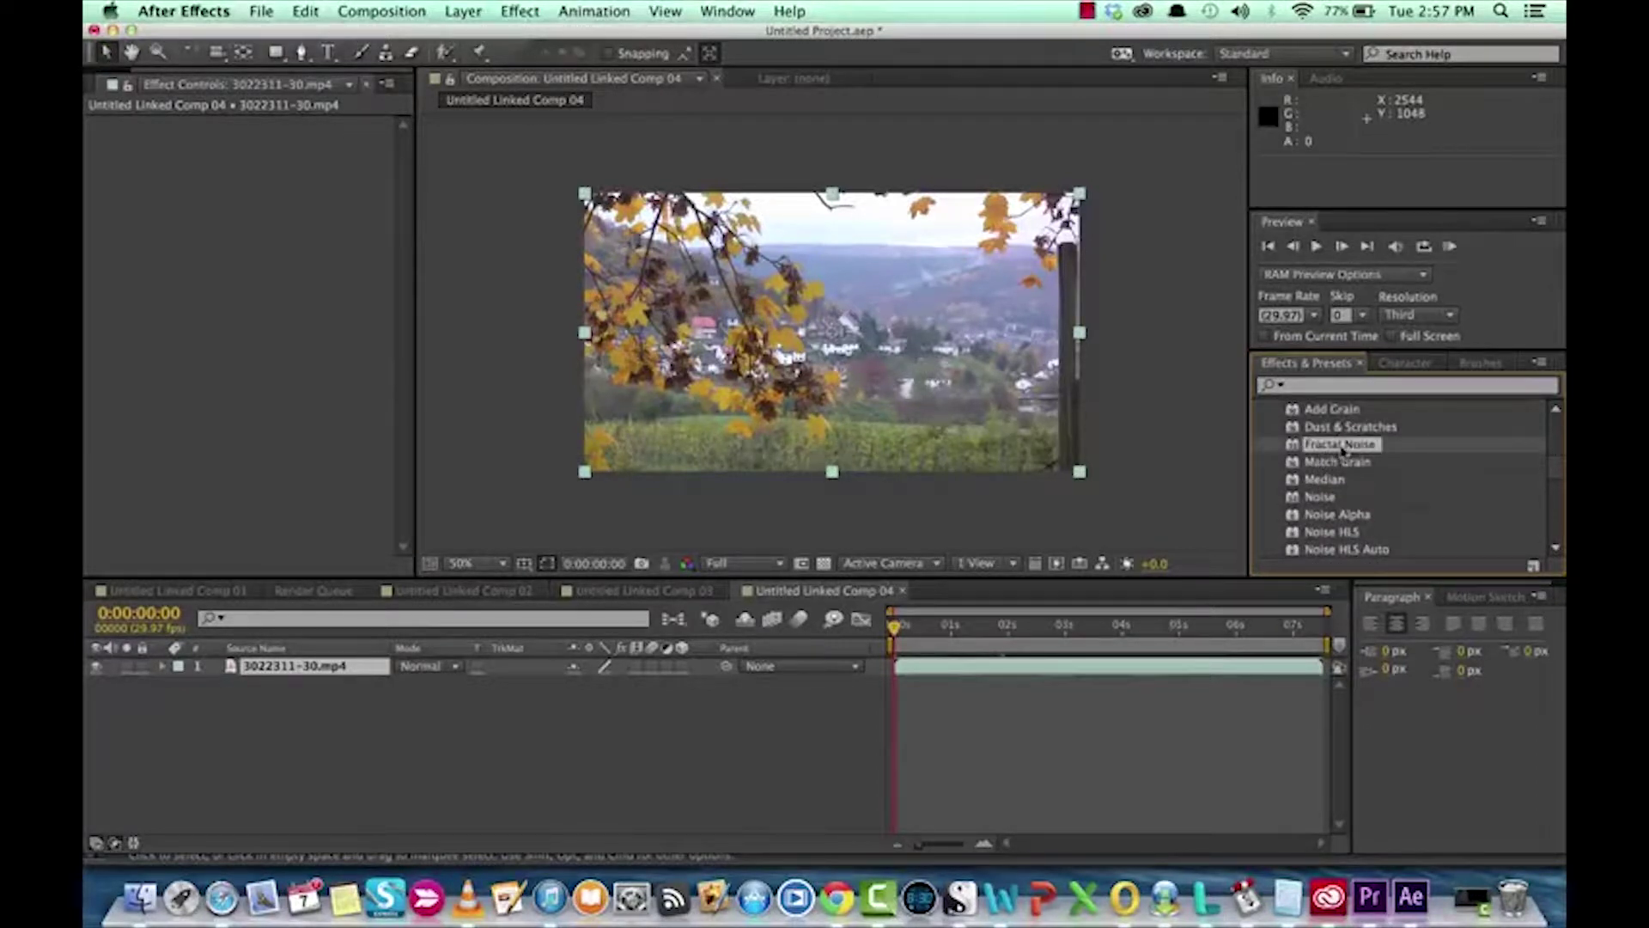
pyautogui.scroll(-5, 1343, 450)
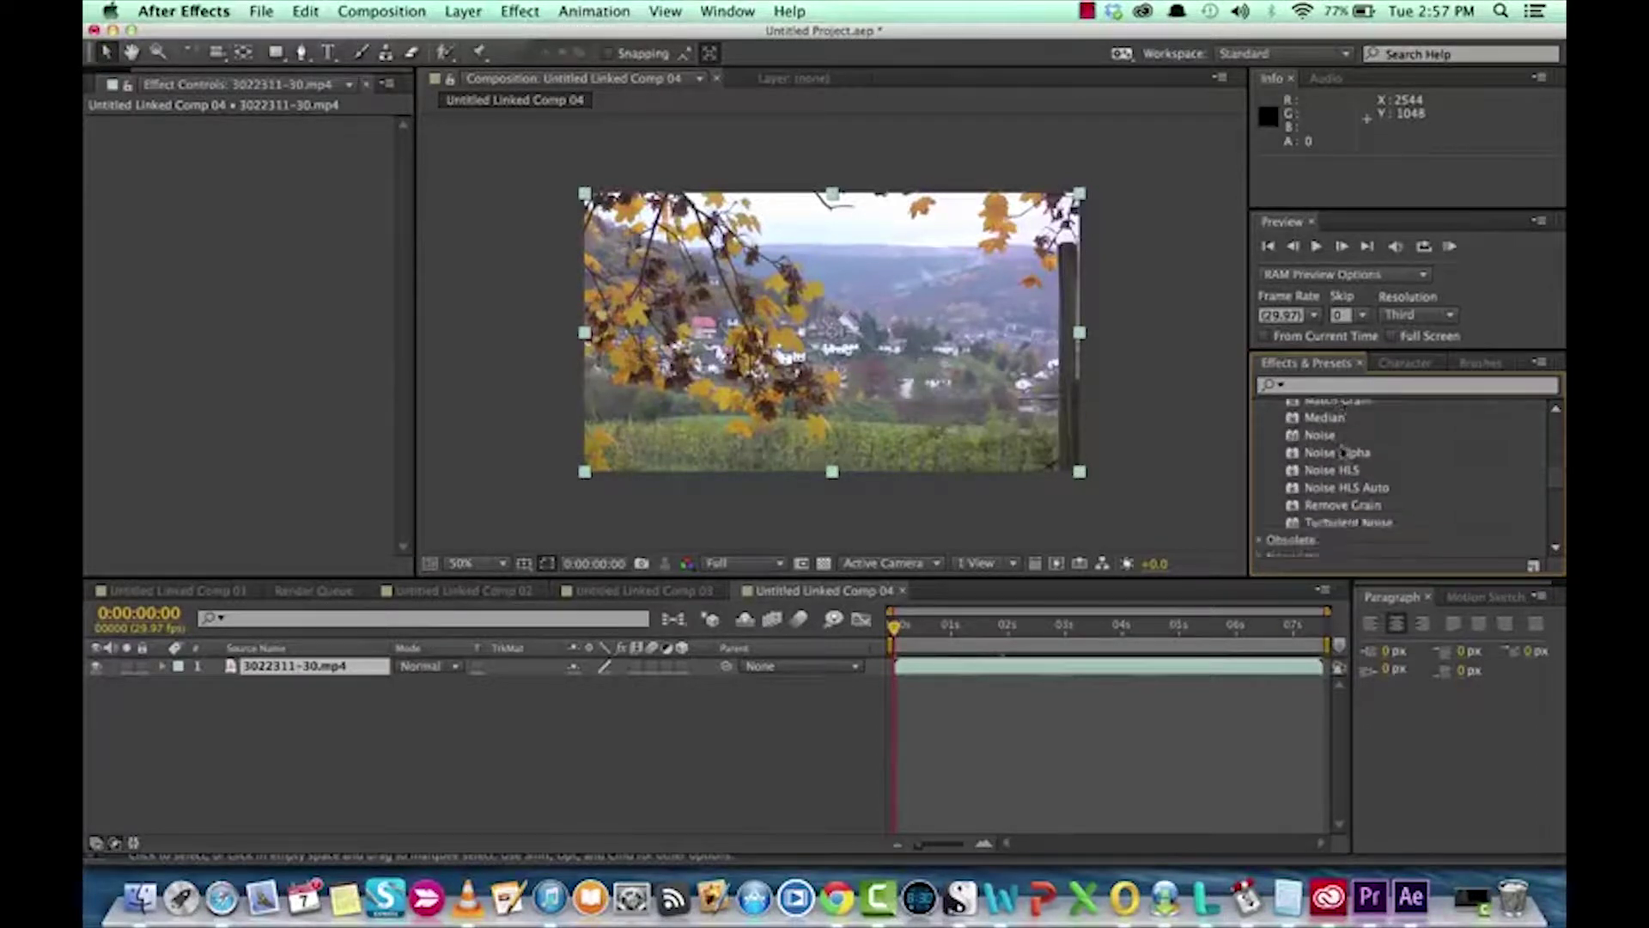
pyautogui.scroll(3, 1344, 452)
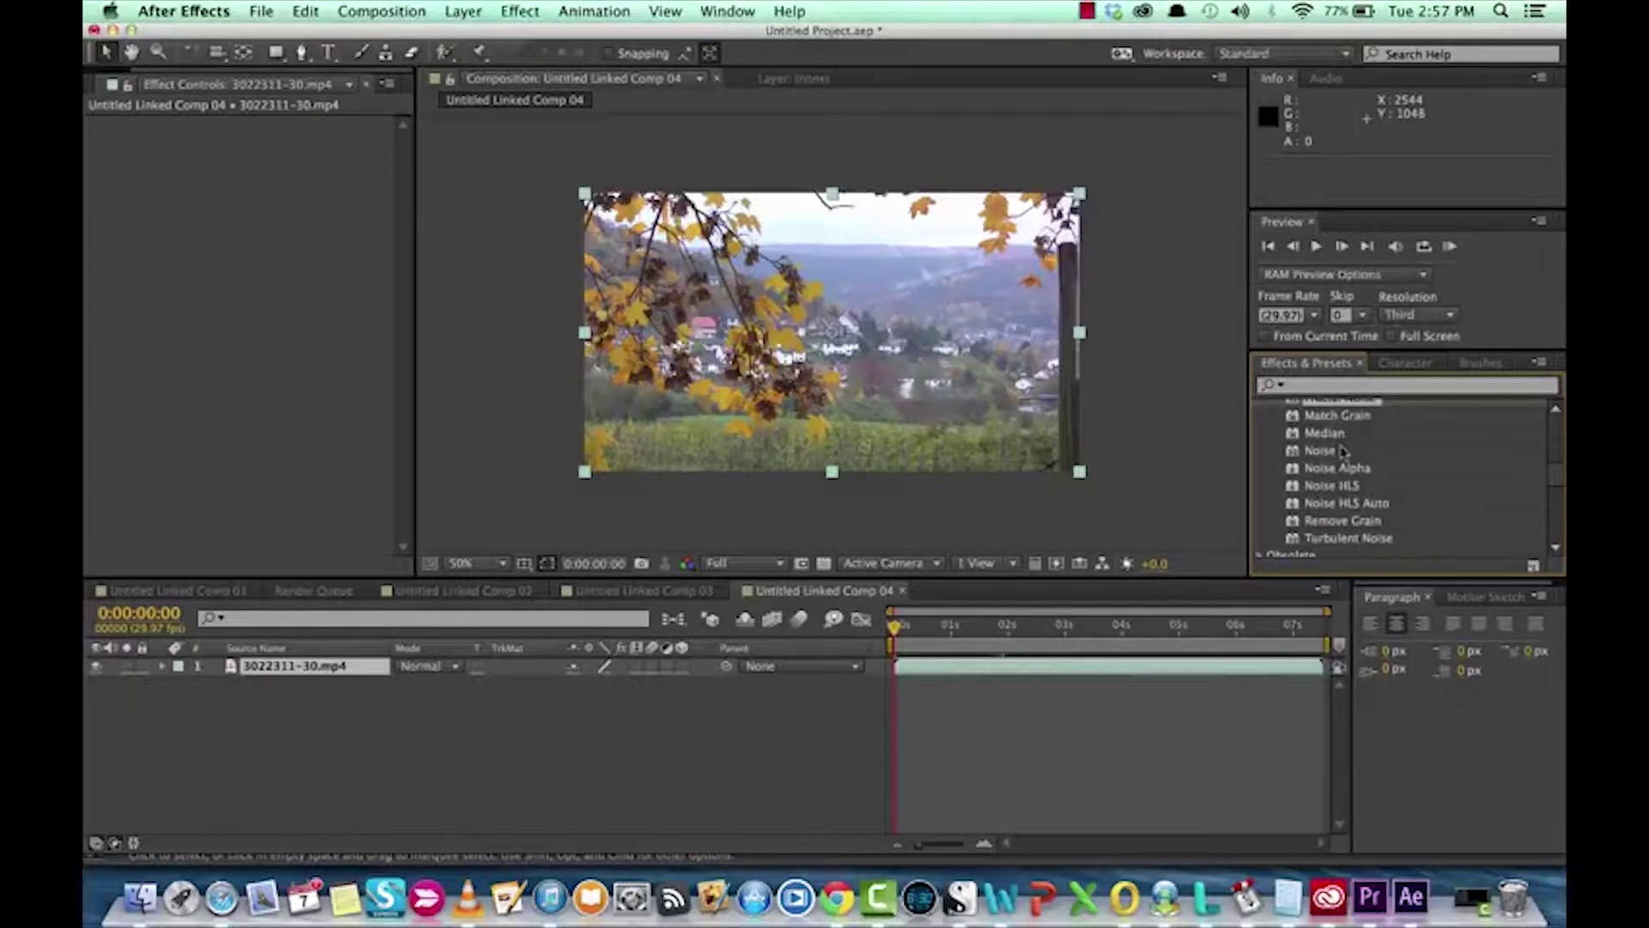
pyautogui.scroll(1, 1344, 453)
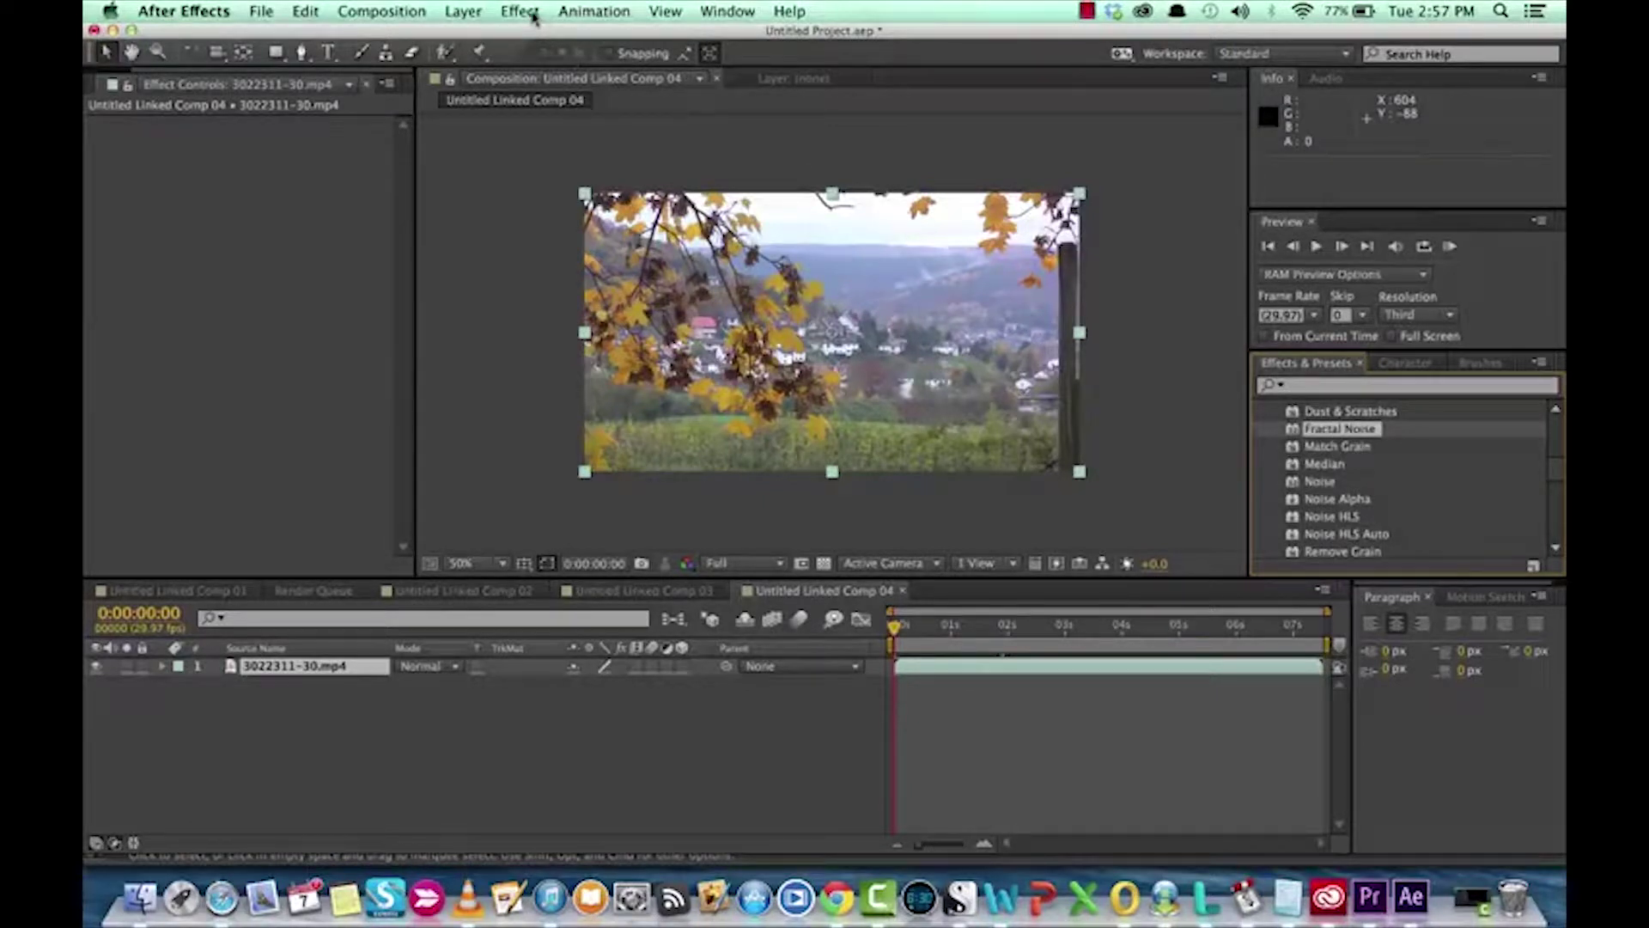
# Step: Create a new black solid, Black Solid 2, with the default settings above the footage
pyautogui.click(462, 10)
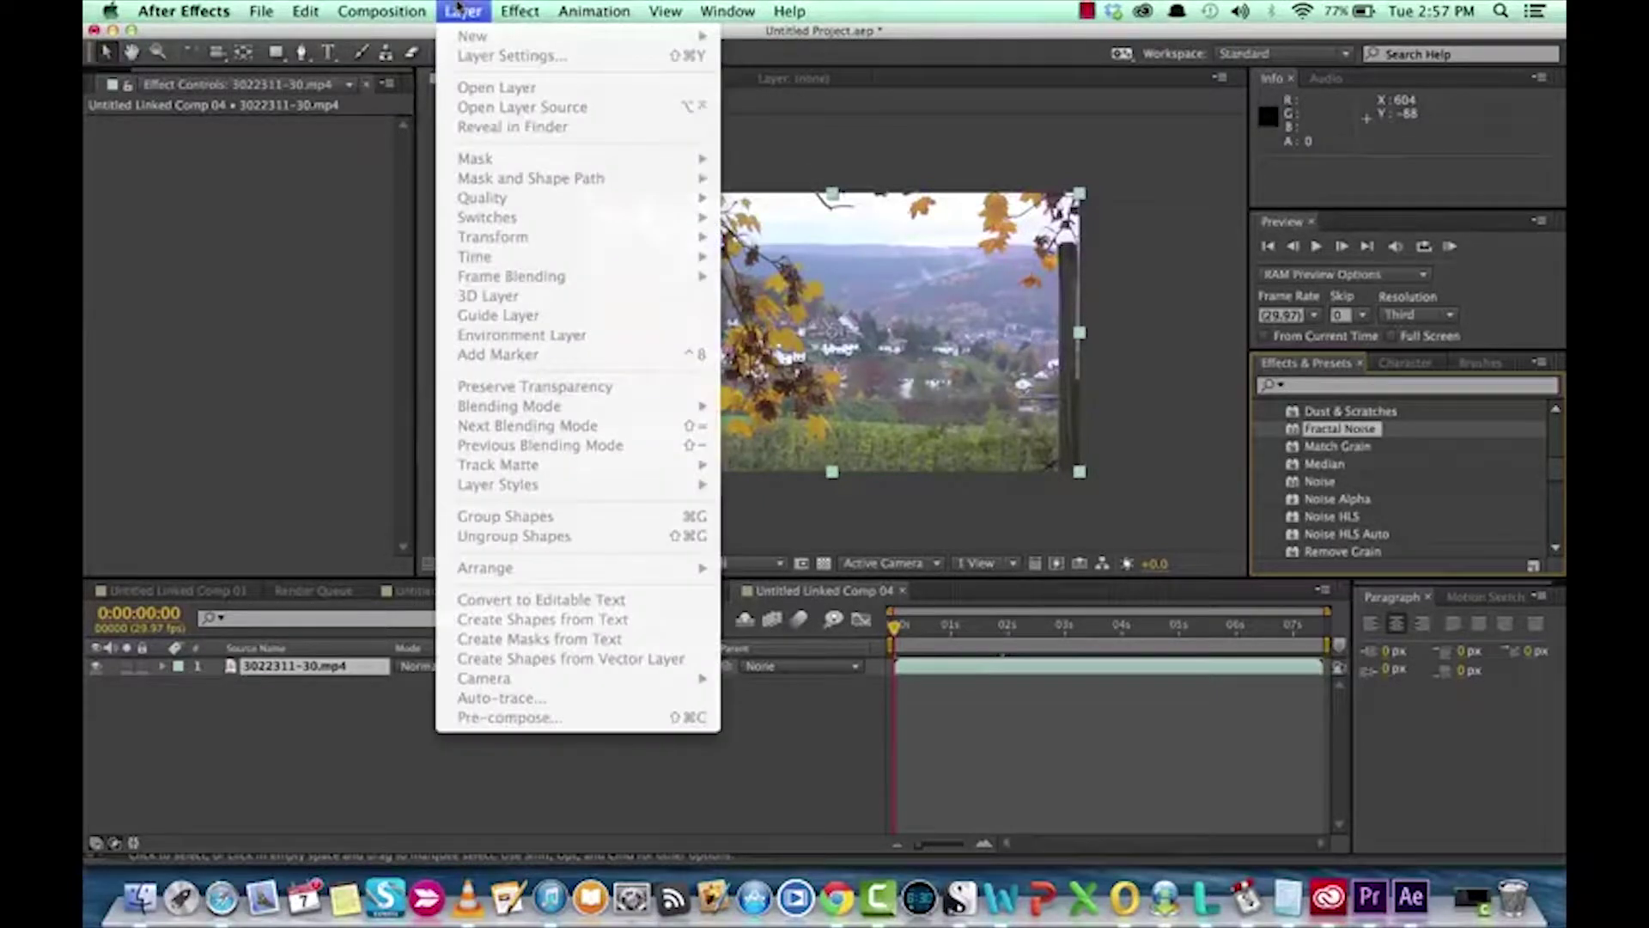
pyautogui.click(462, 10)
pyautogui.click(462, 10)
pyautogui.click(323, 780)
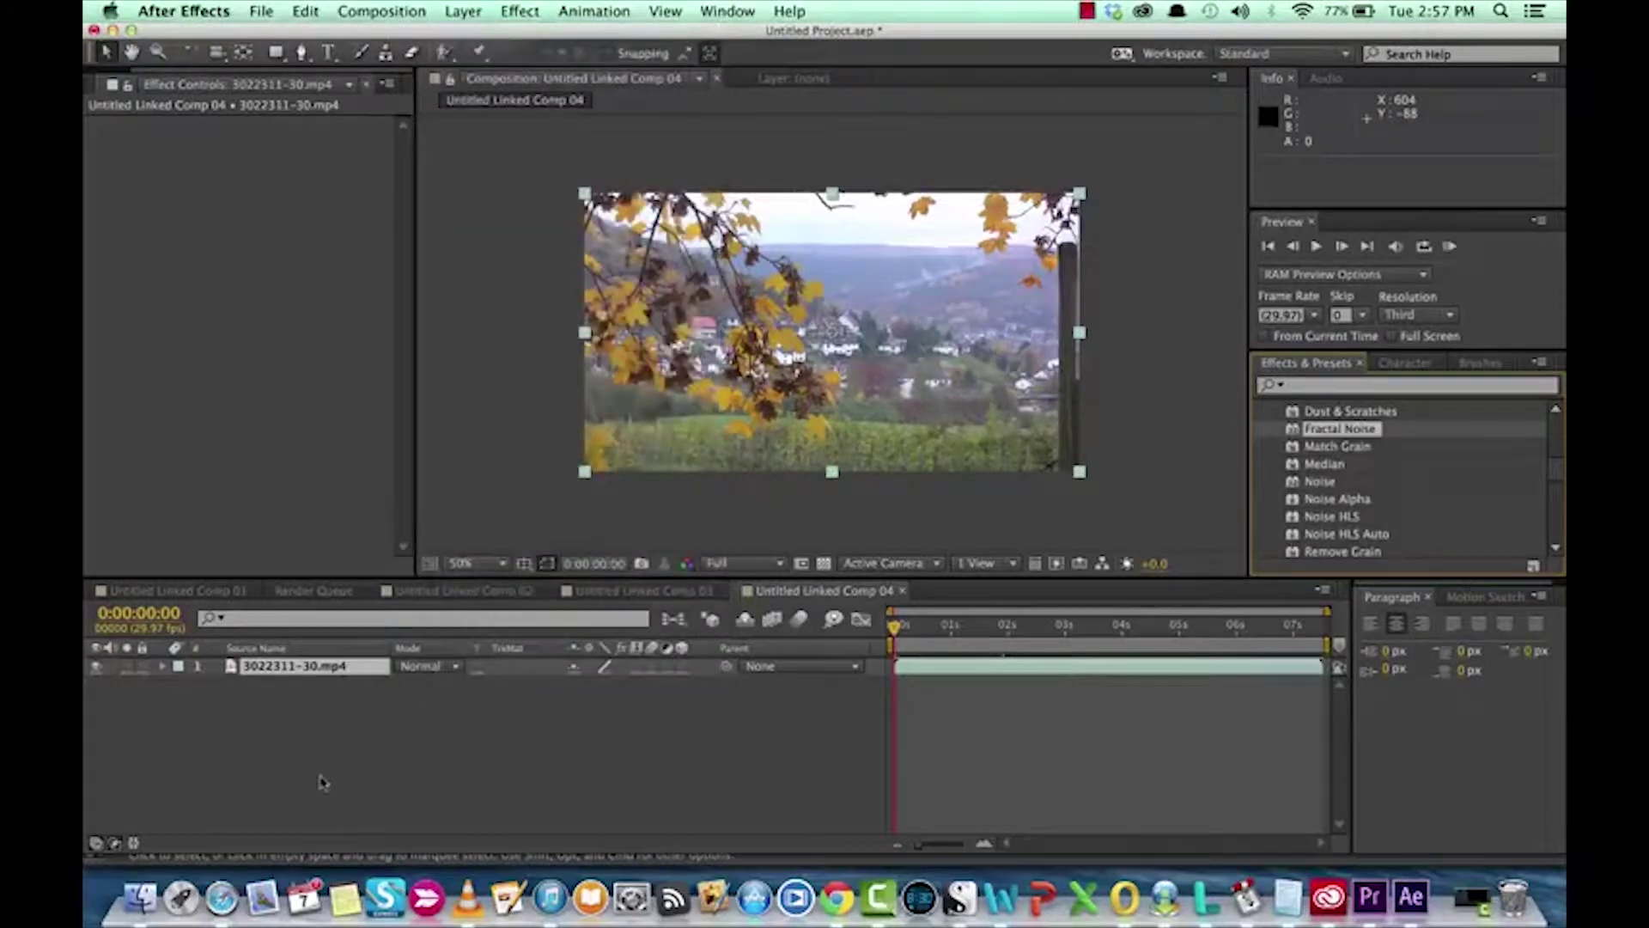
pyautogui.click(342, 677)
pyautogui.click(335, 729)
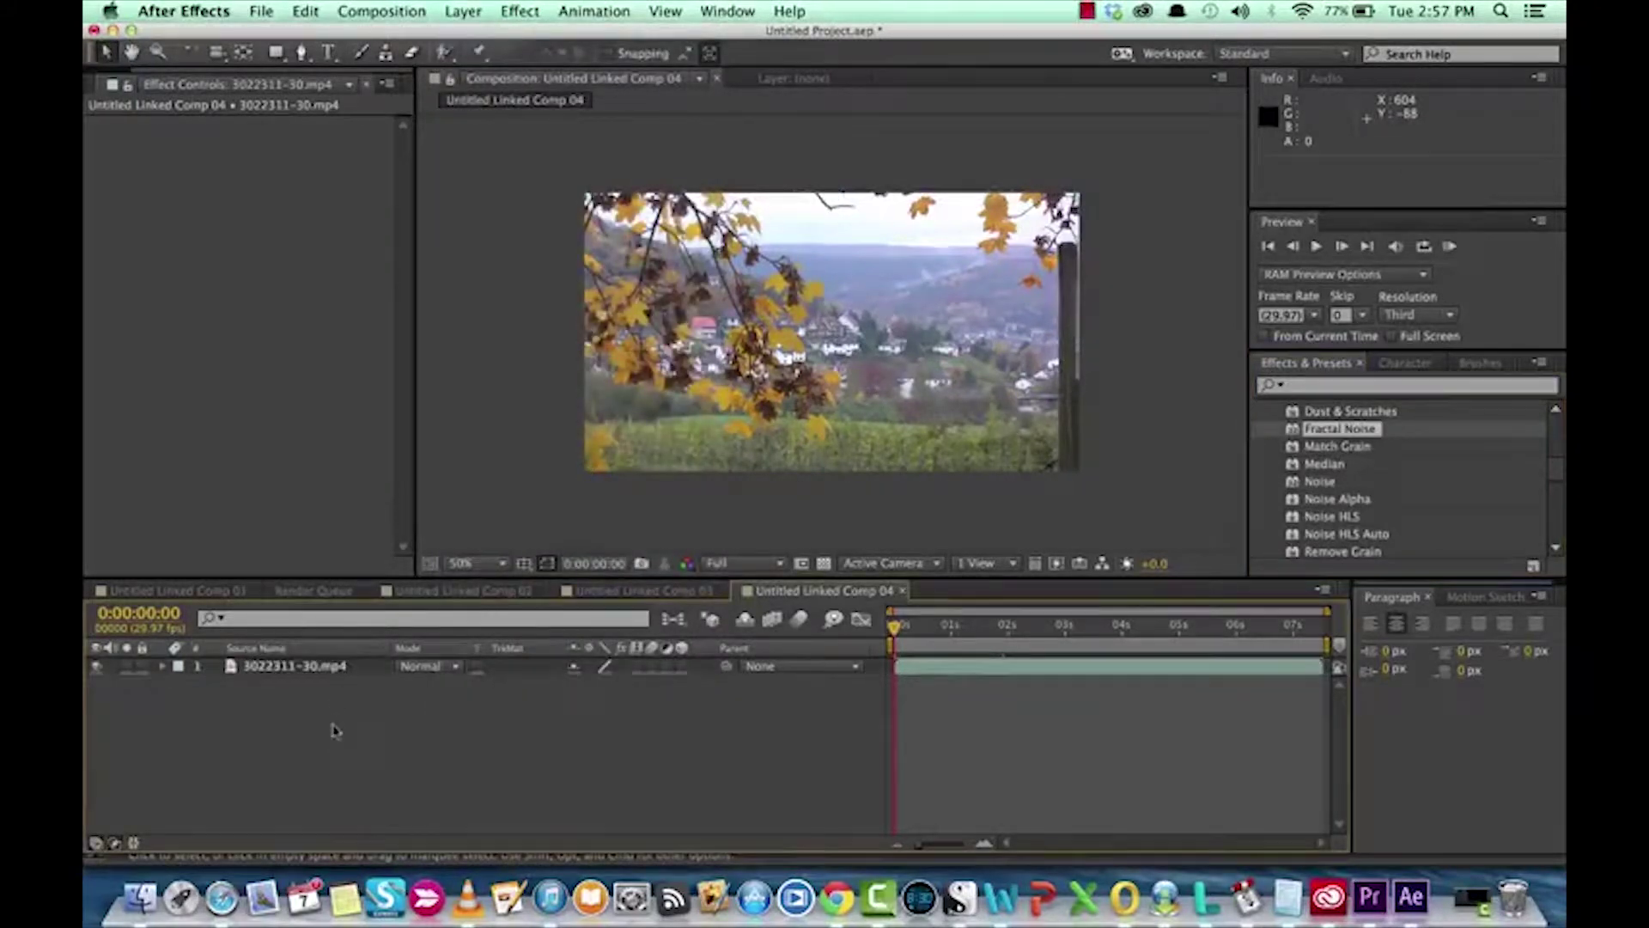
pyautogui.click(477, 10)
pyautogui.moveTo(478, 33)
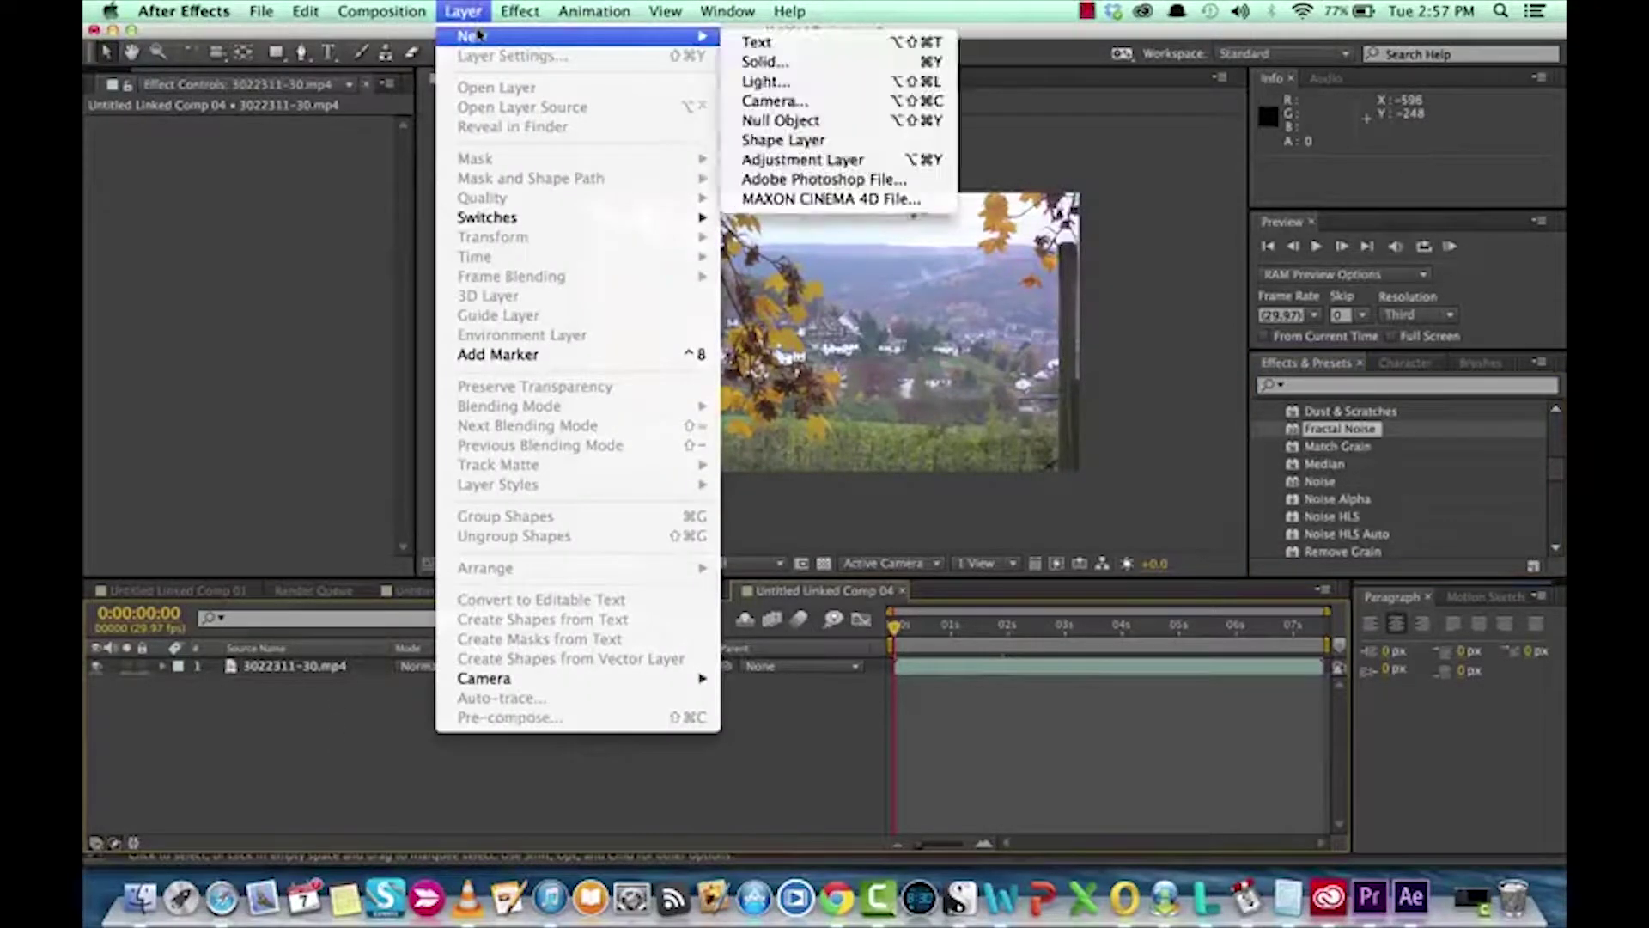
pyautogui.click(765, 60)
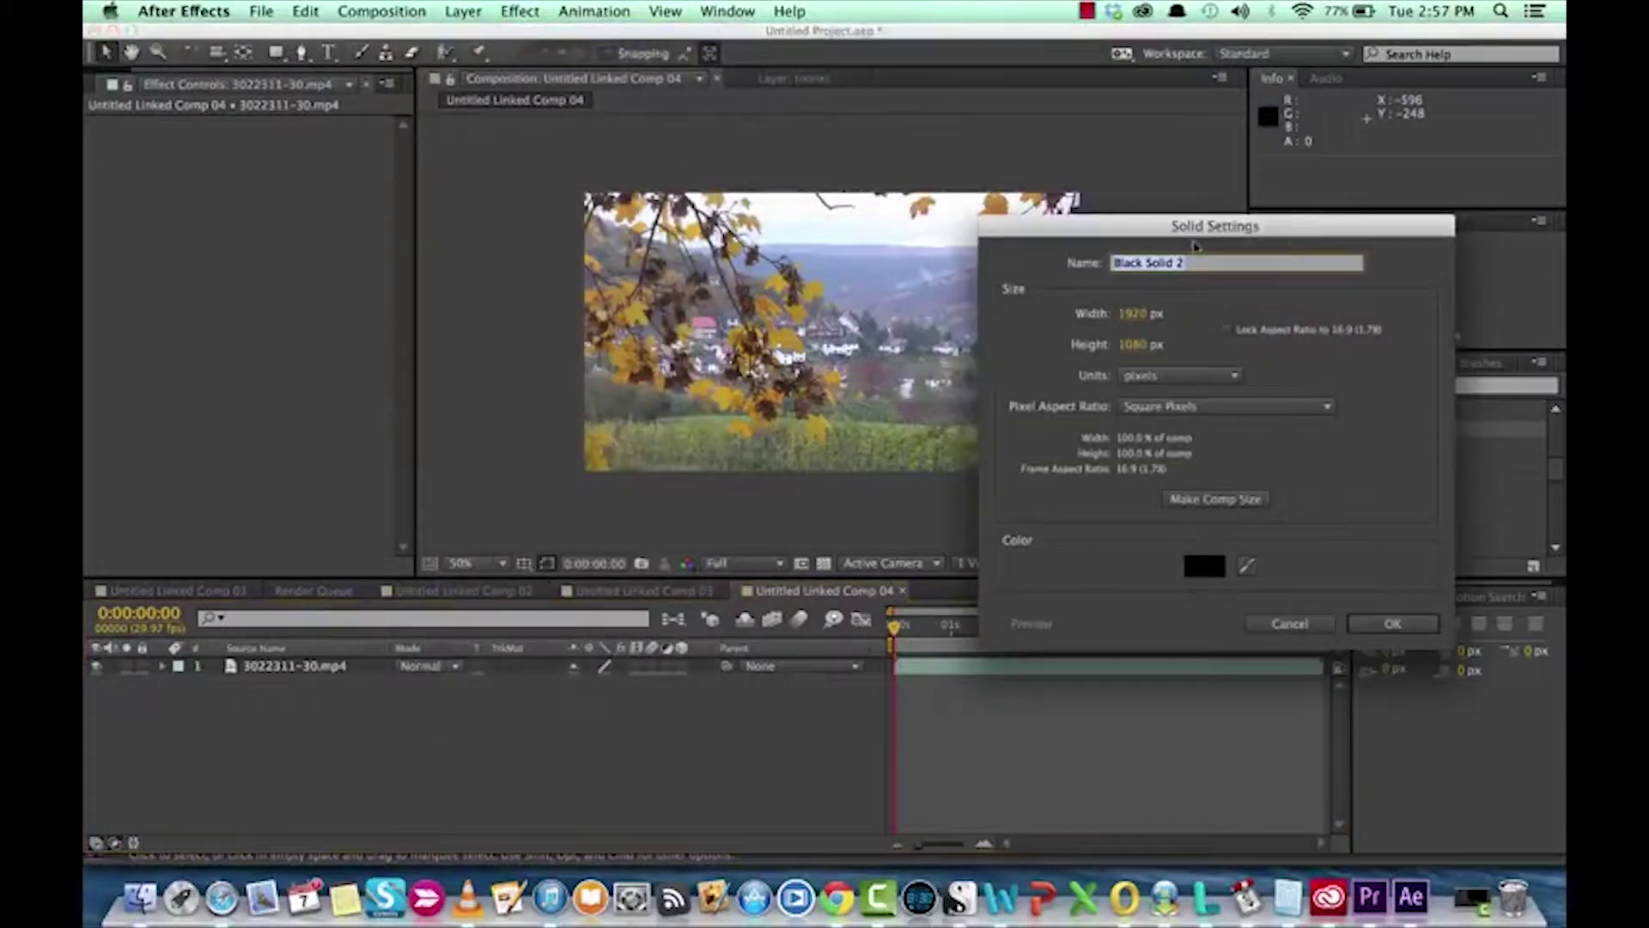
pyautogui.click(1388, 623)
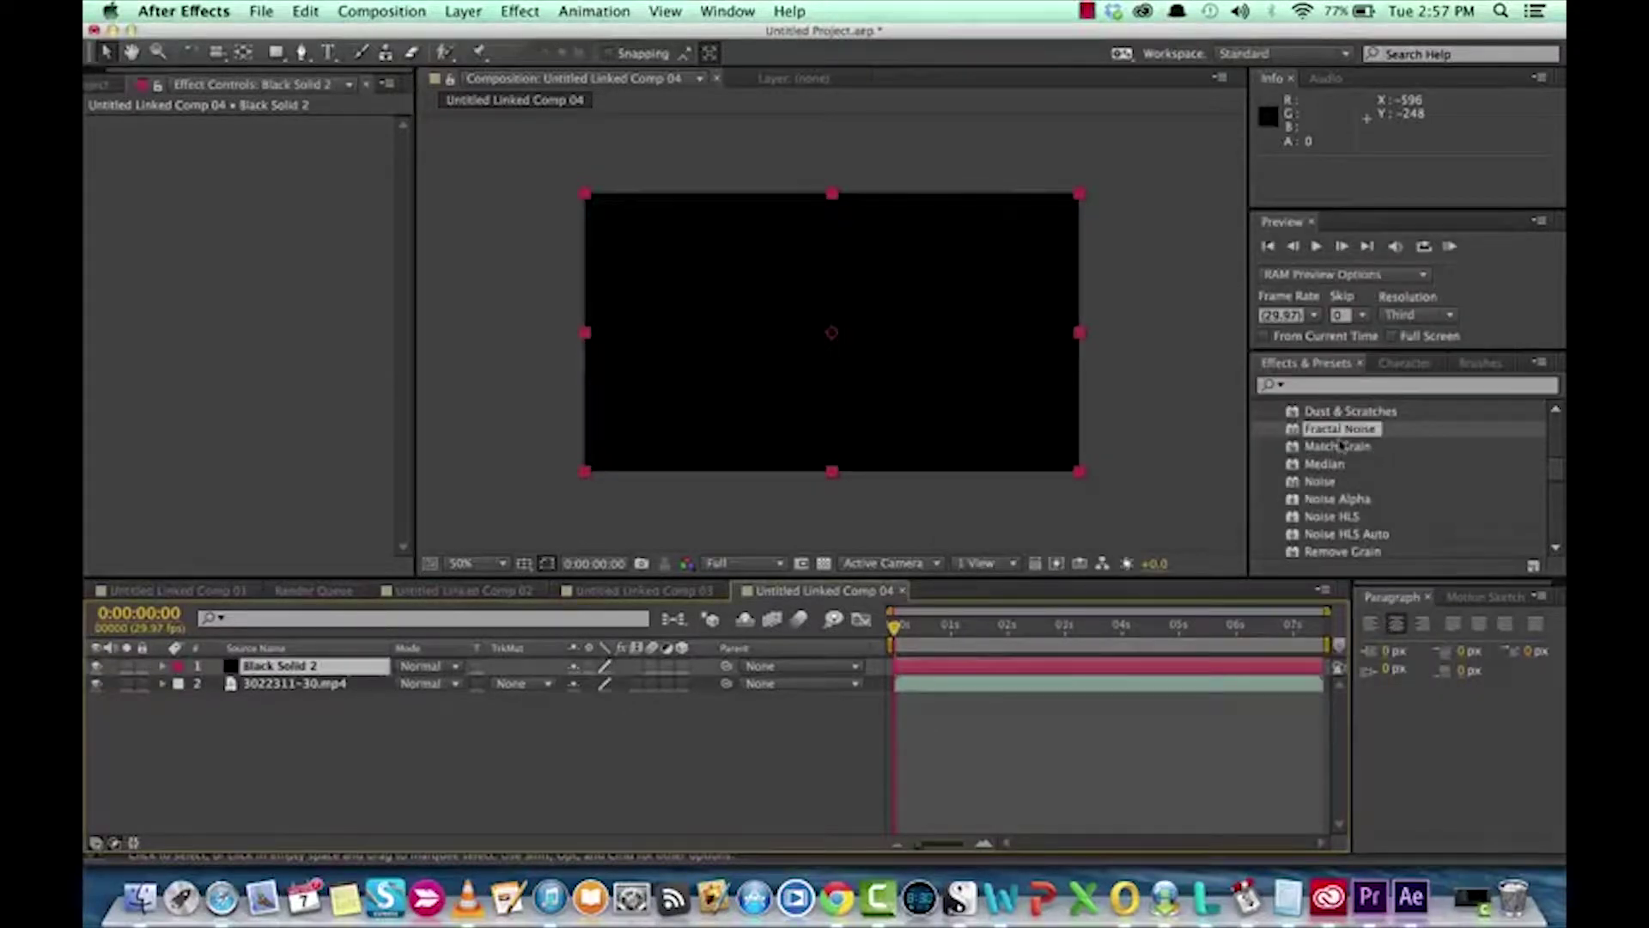
pyautogui.click(1344, 432)
# Step: Apply Turbulent Noise to Black Solid 2 and select that layer
pyautogui.moveTo(1346, 433); pyautogui.dragTo(1347, 453)
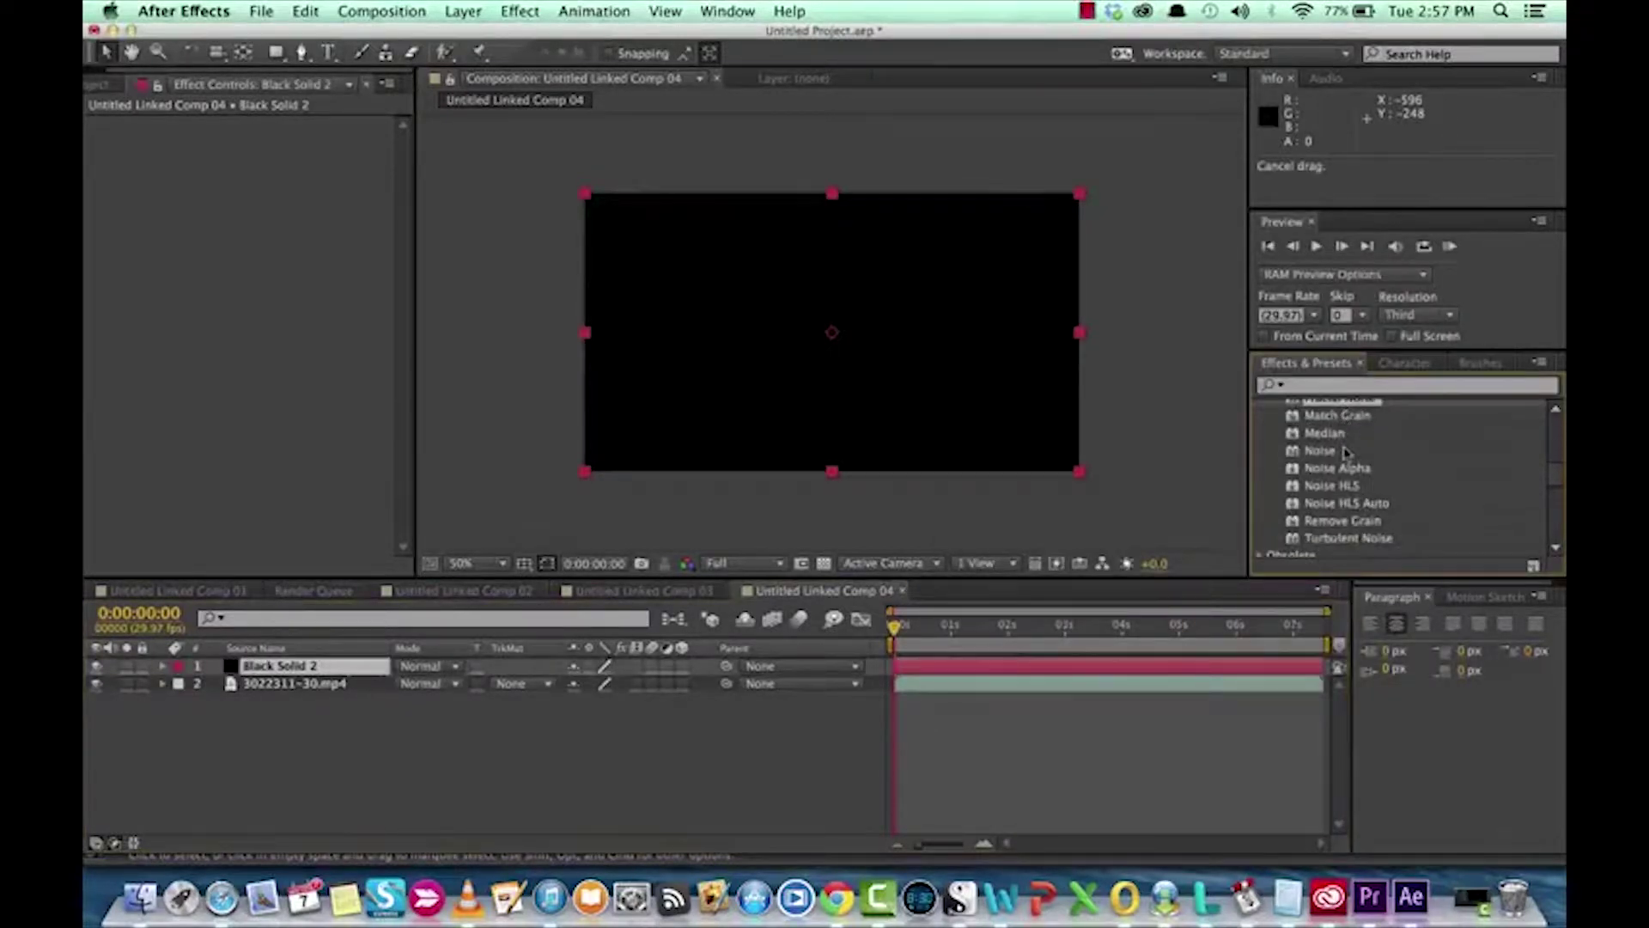
pyautogui.click(1329, 539)
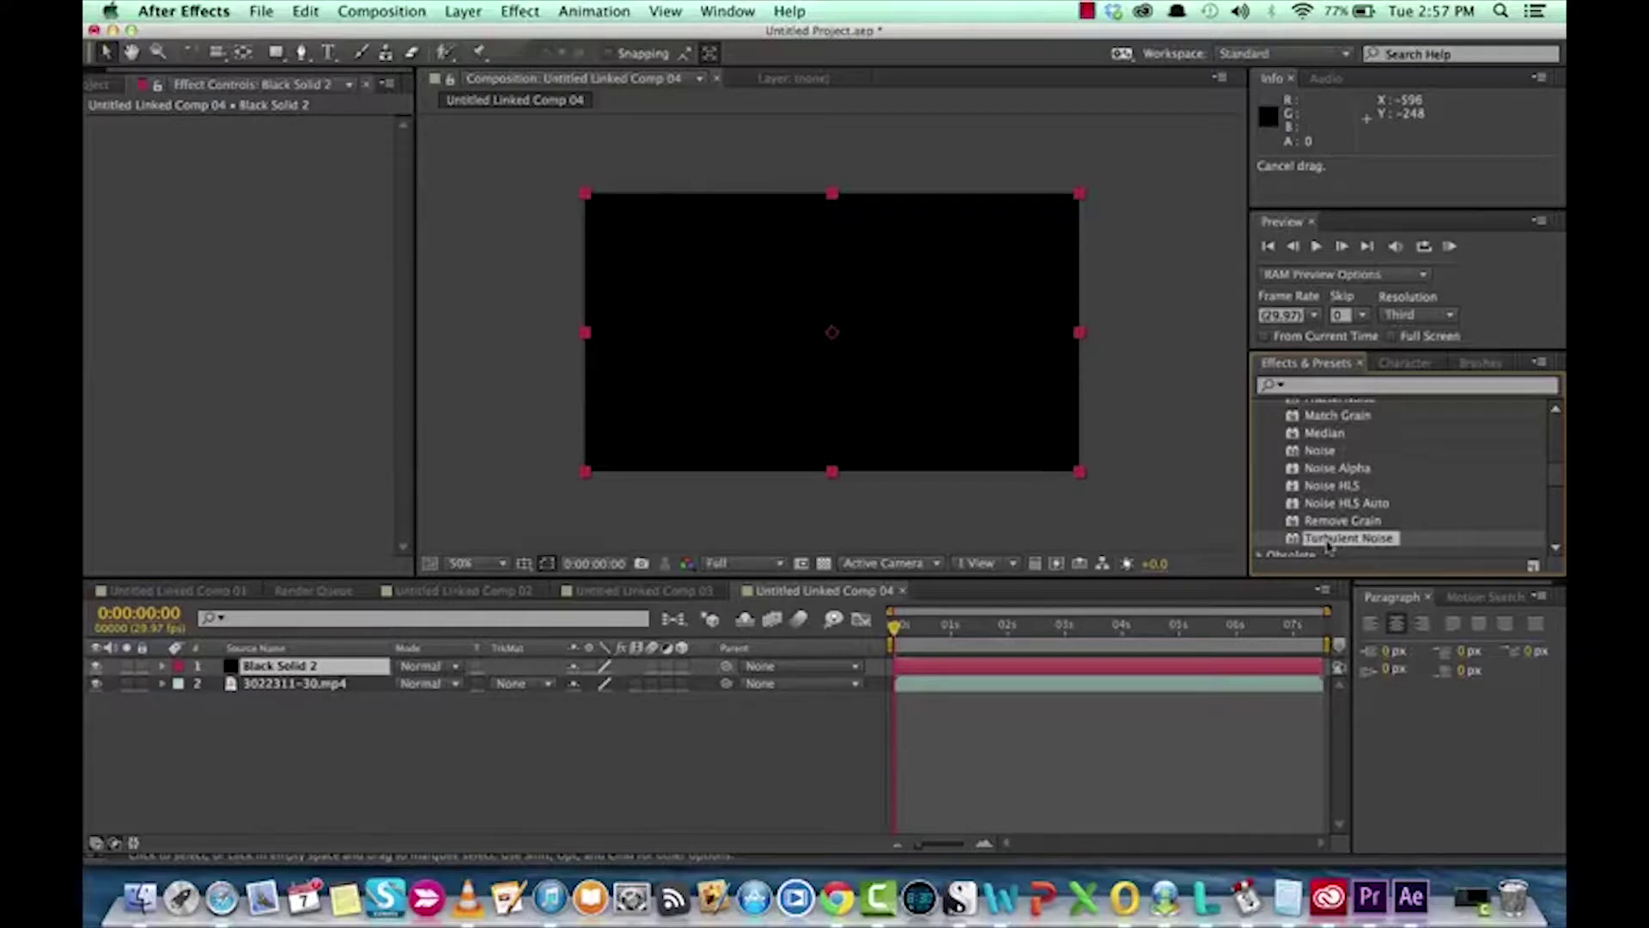
pyautogui.moveTo(1328, 544); pyautogui.dragTo(826, 352)
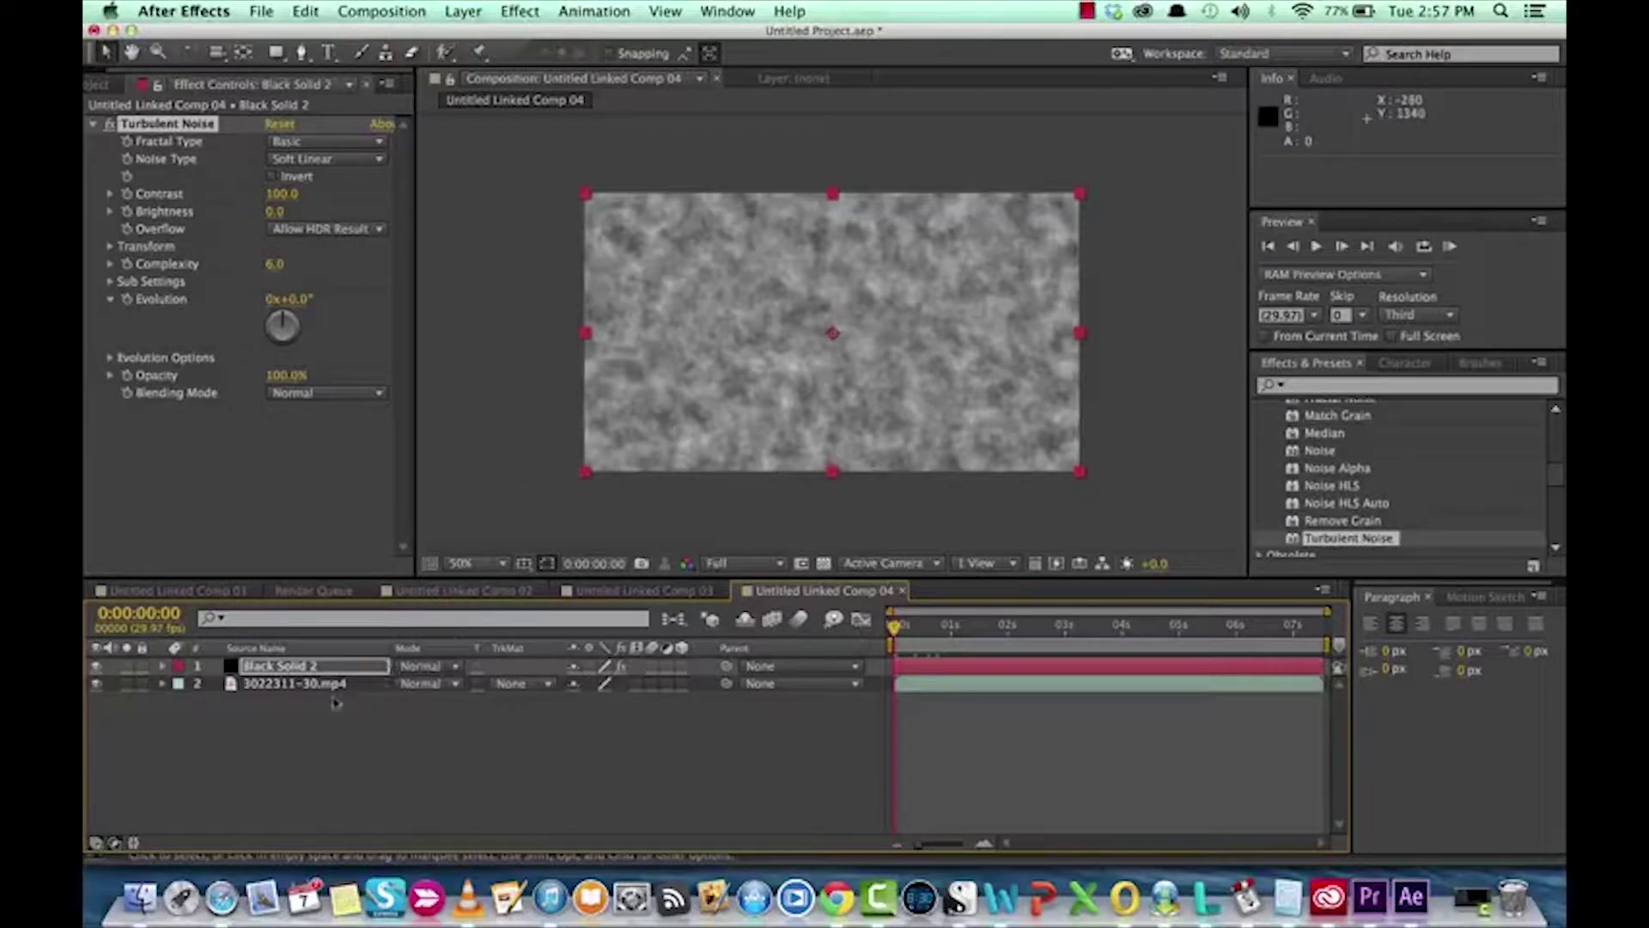
pyautogui.click(315, 669)
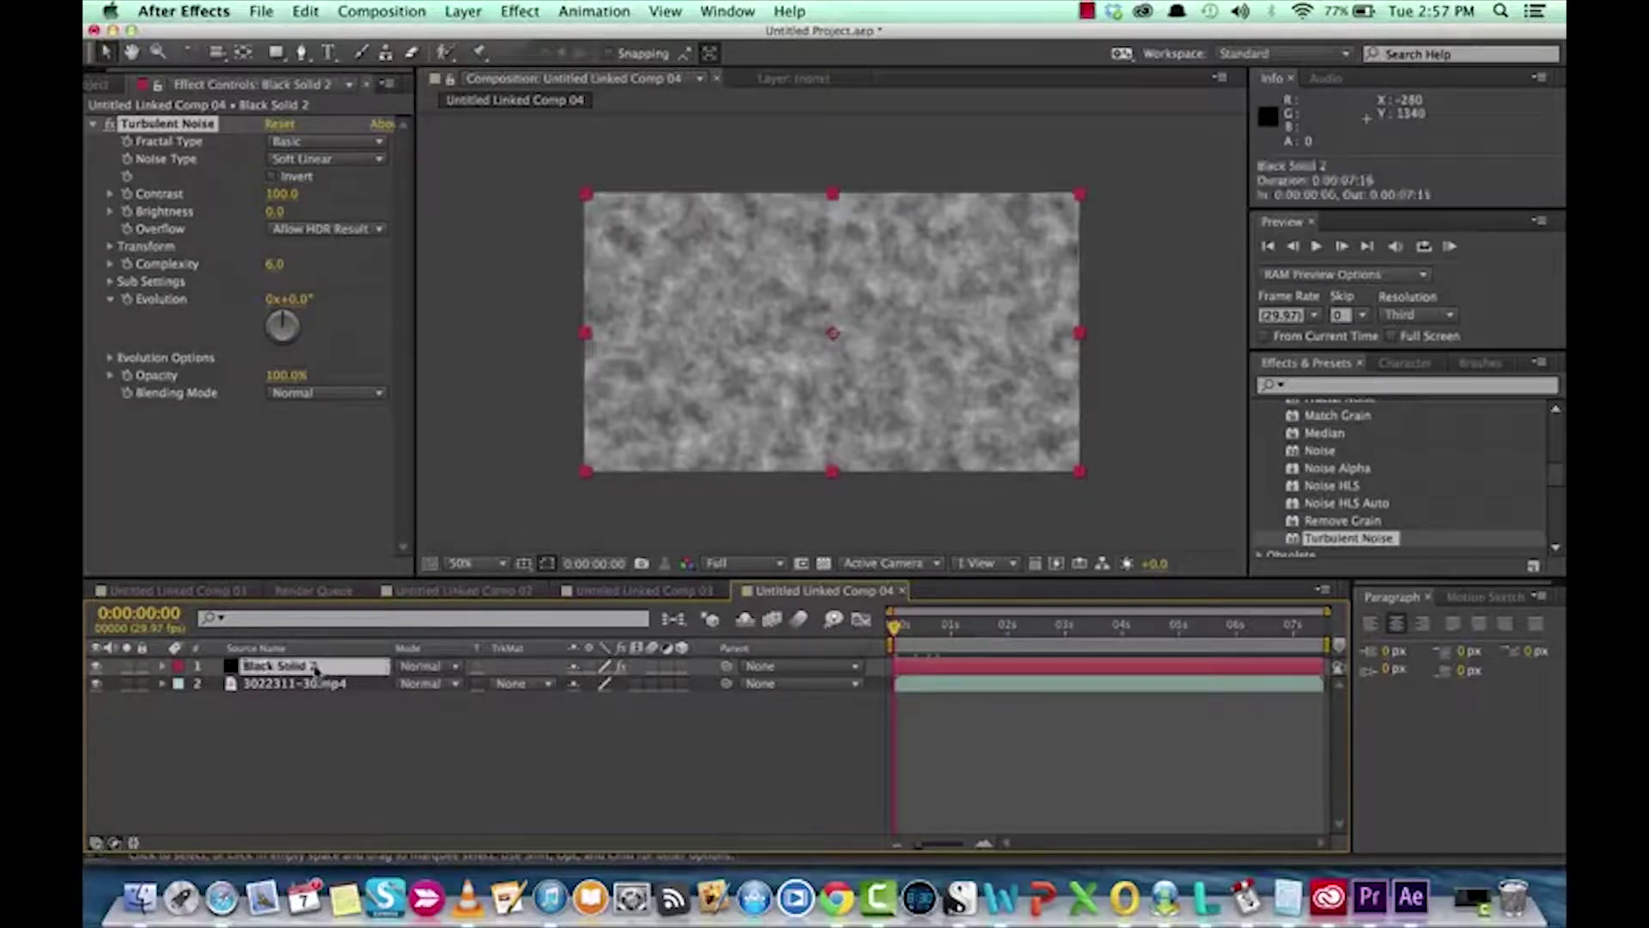
# Step: Set Black Solid 2's blend mode to Overlay and scrub around 0:00:00:28 to preview
pyautogui.click(425, 668)
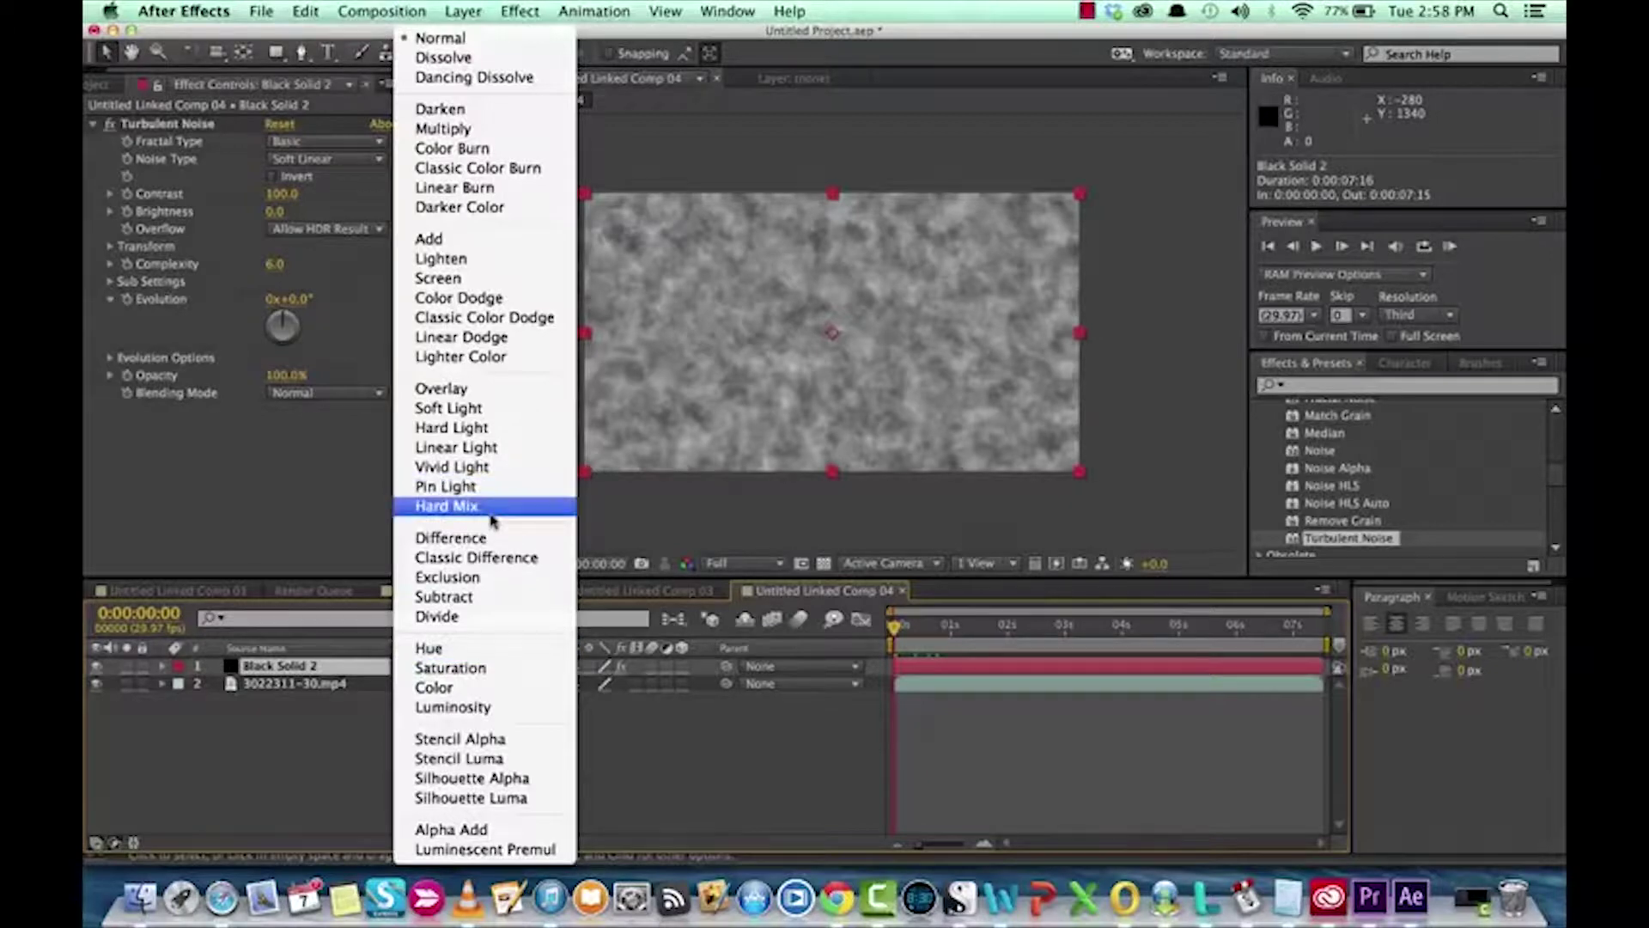
pyautogui.click(473, 391)
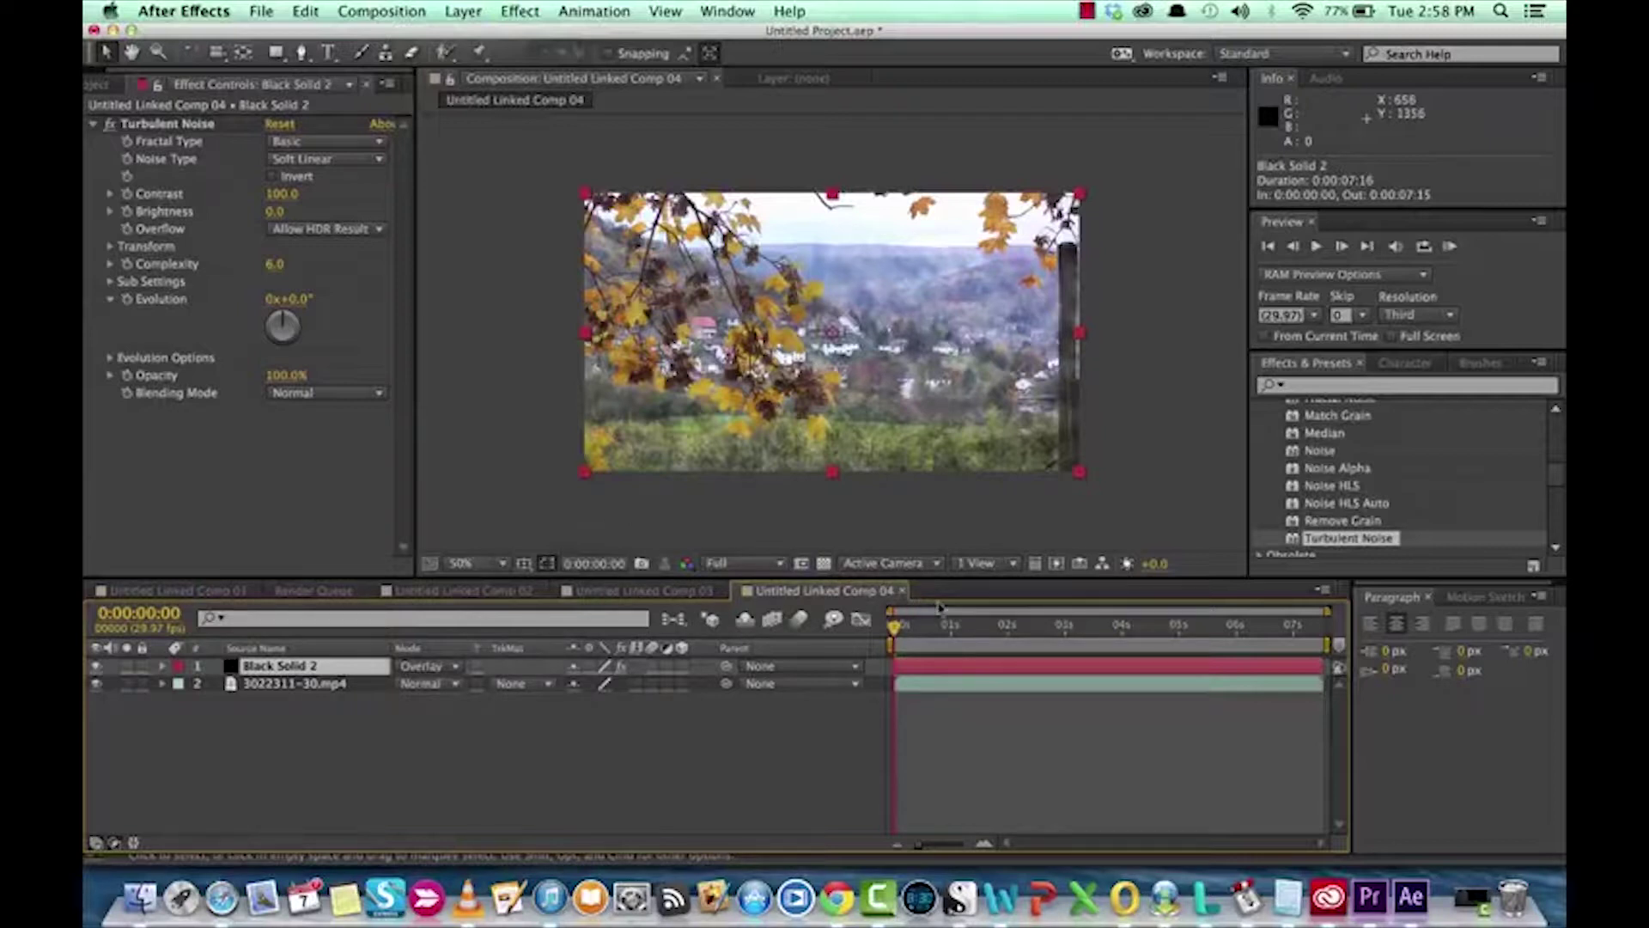
pyautogui.moveTo(900, 629)
pyautogui.mouseDown()
pyautogui.moveTo(979, 635)
pyautogui.moveTo(872, 643)
pyautogui.mouseUp()
pyautogui.moveTo(895, 634)
pyautogui.mouseDown()
pyautogui.moveTo(928, 635)
pyautogui.moveTo(876, 642)
pyautogui.mouseUp()
# Step: Try the Turbulent Smooth, Turbulent Sharp and Dynamic fractal types
pyautogui.click(311, 143)
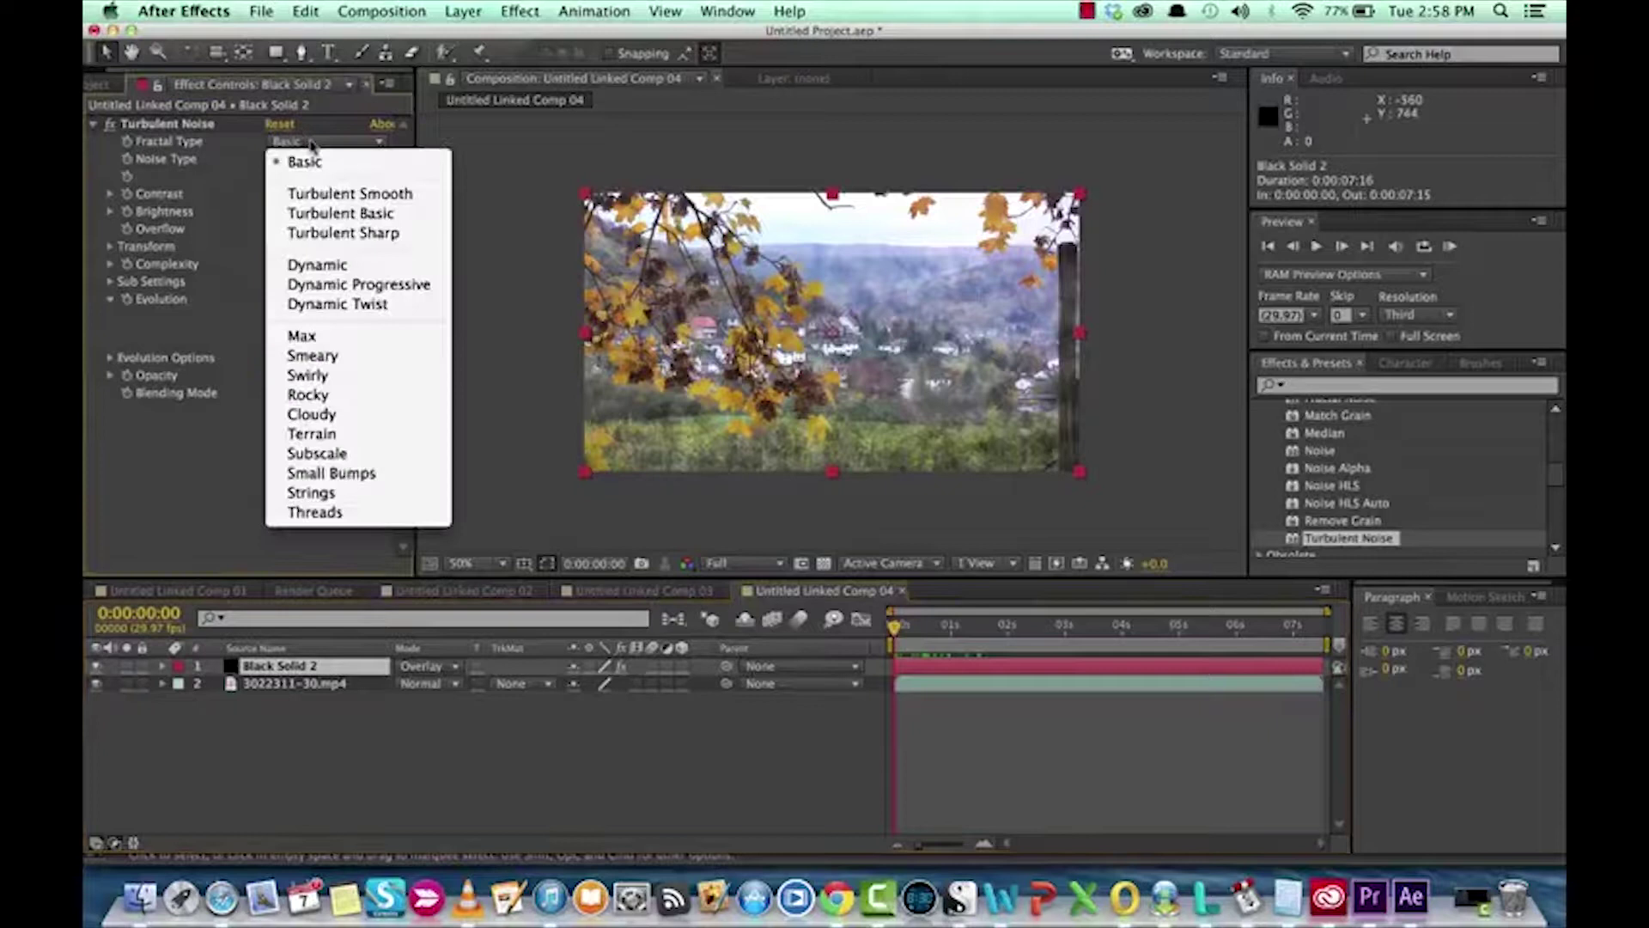
pyautogui.click(312, 142)
pyautogui.click(312, 143)
pyautogui.click(325, 194)
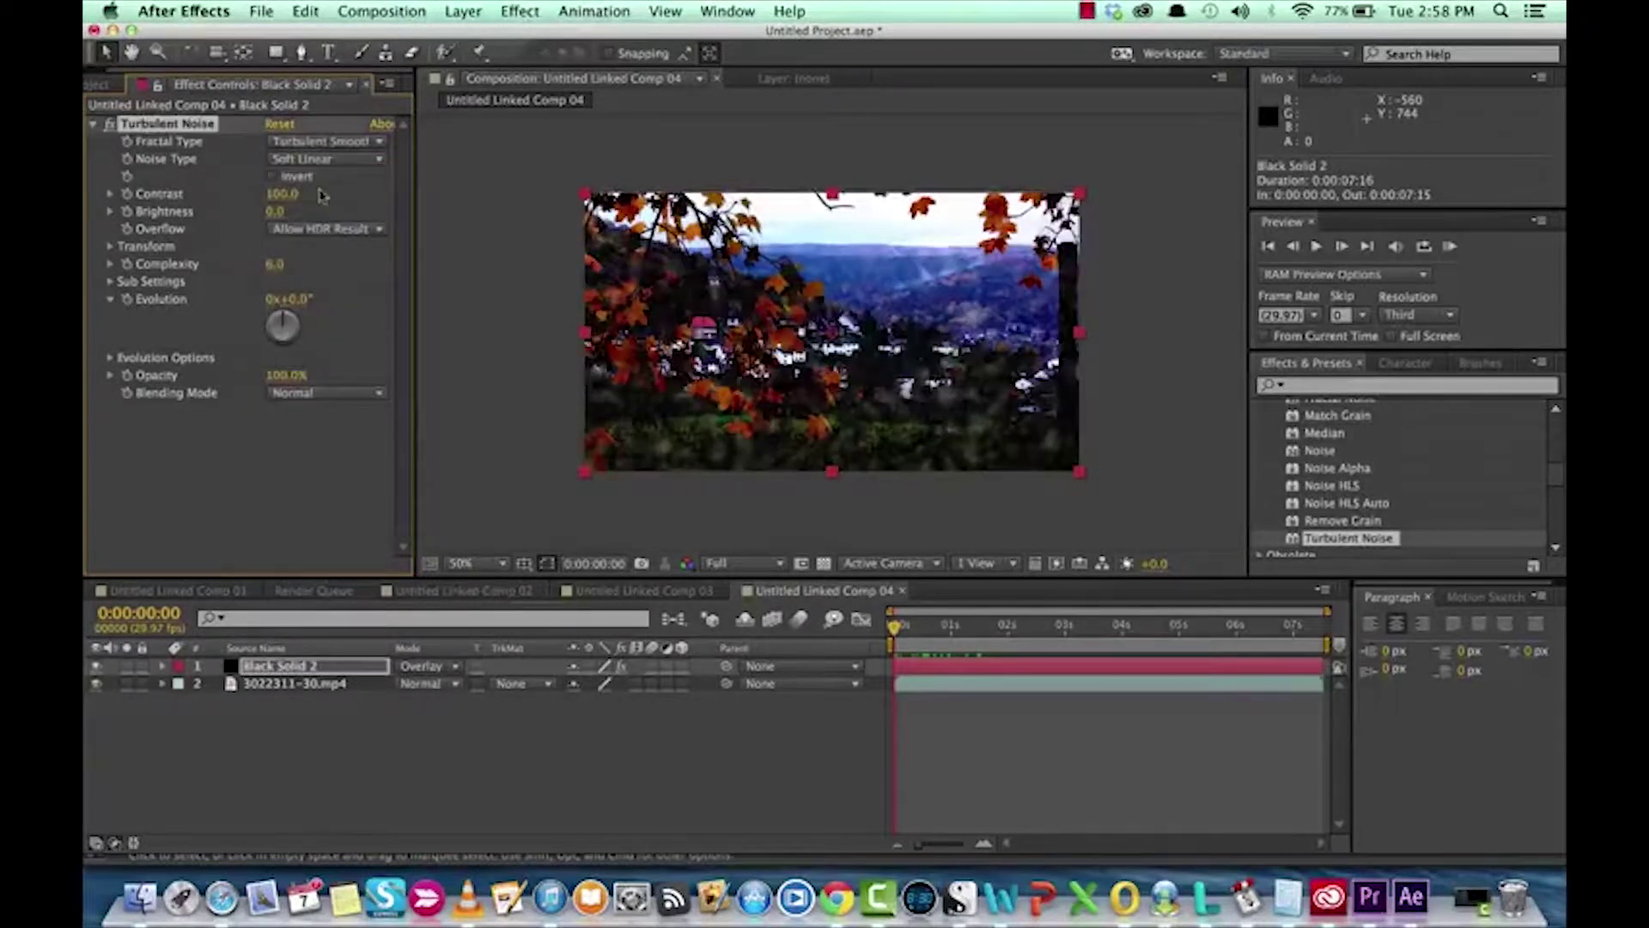
pyautogui.click(308, 159)
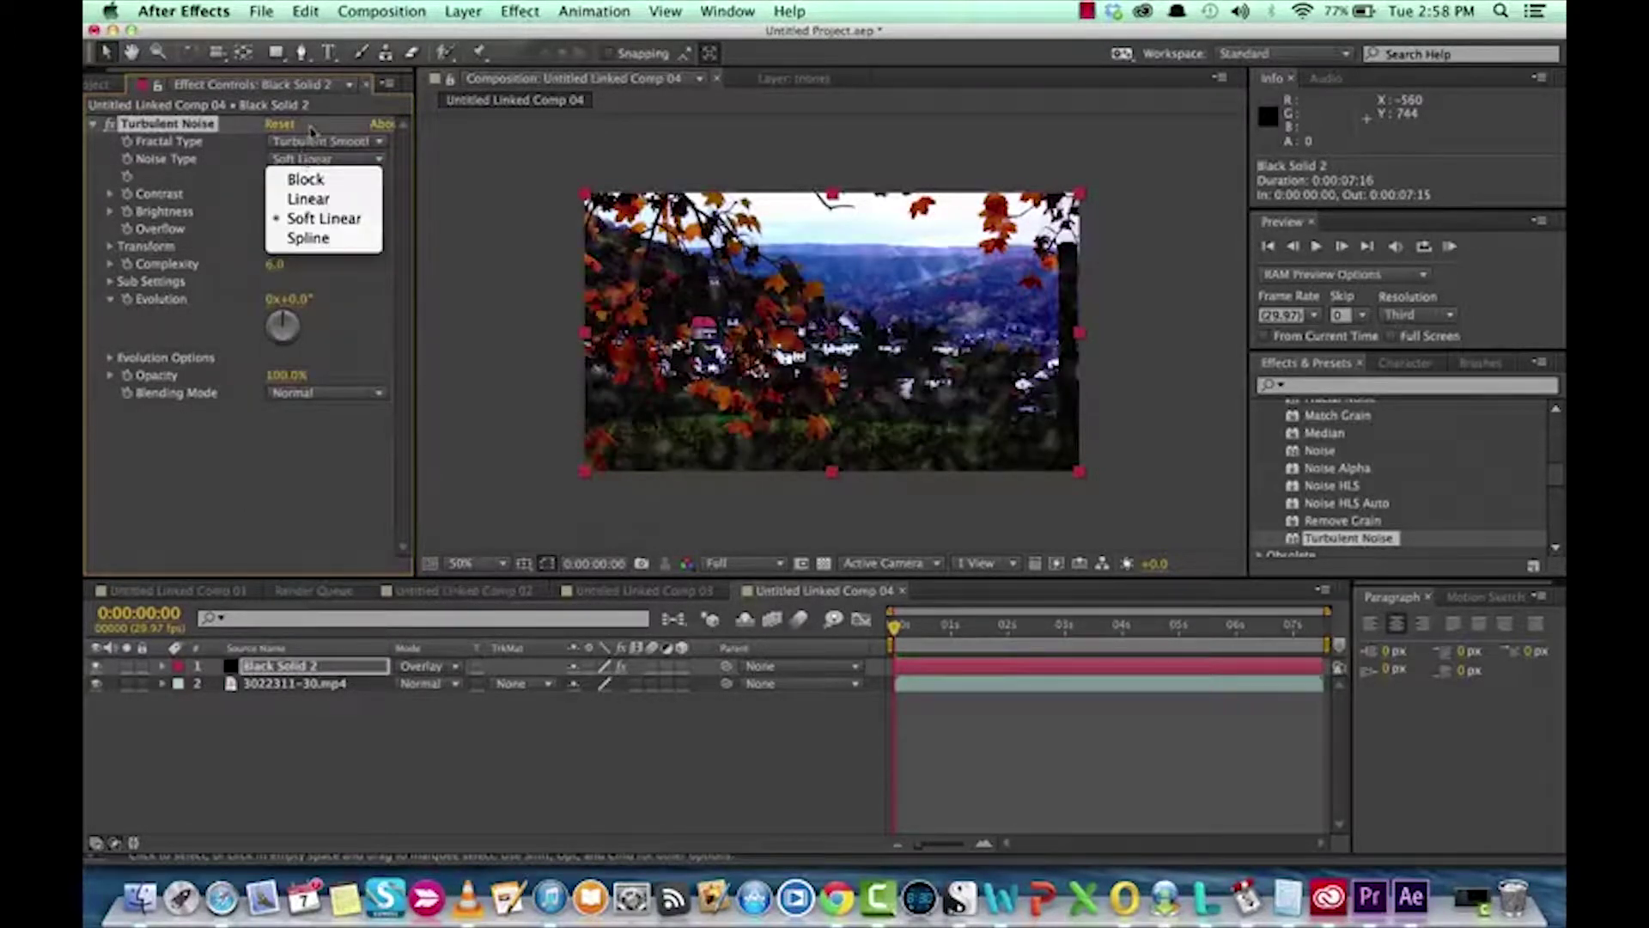
pyautogui.click(318, 141)
pyautogui.click(322, 225)
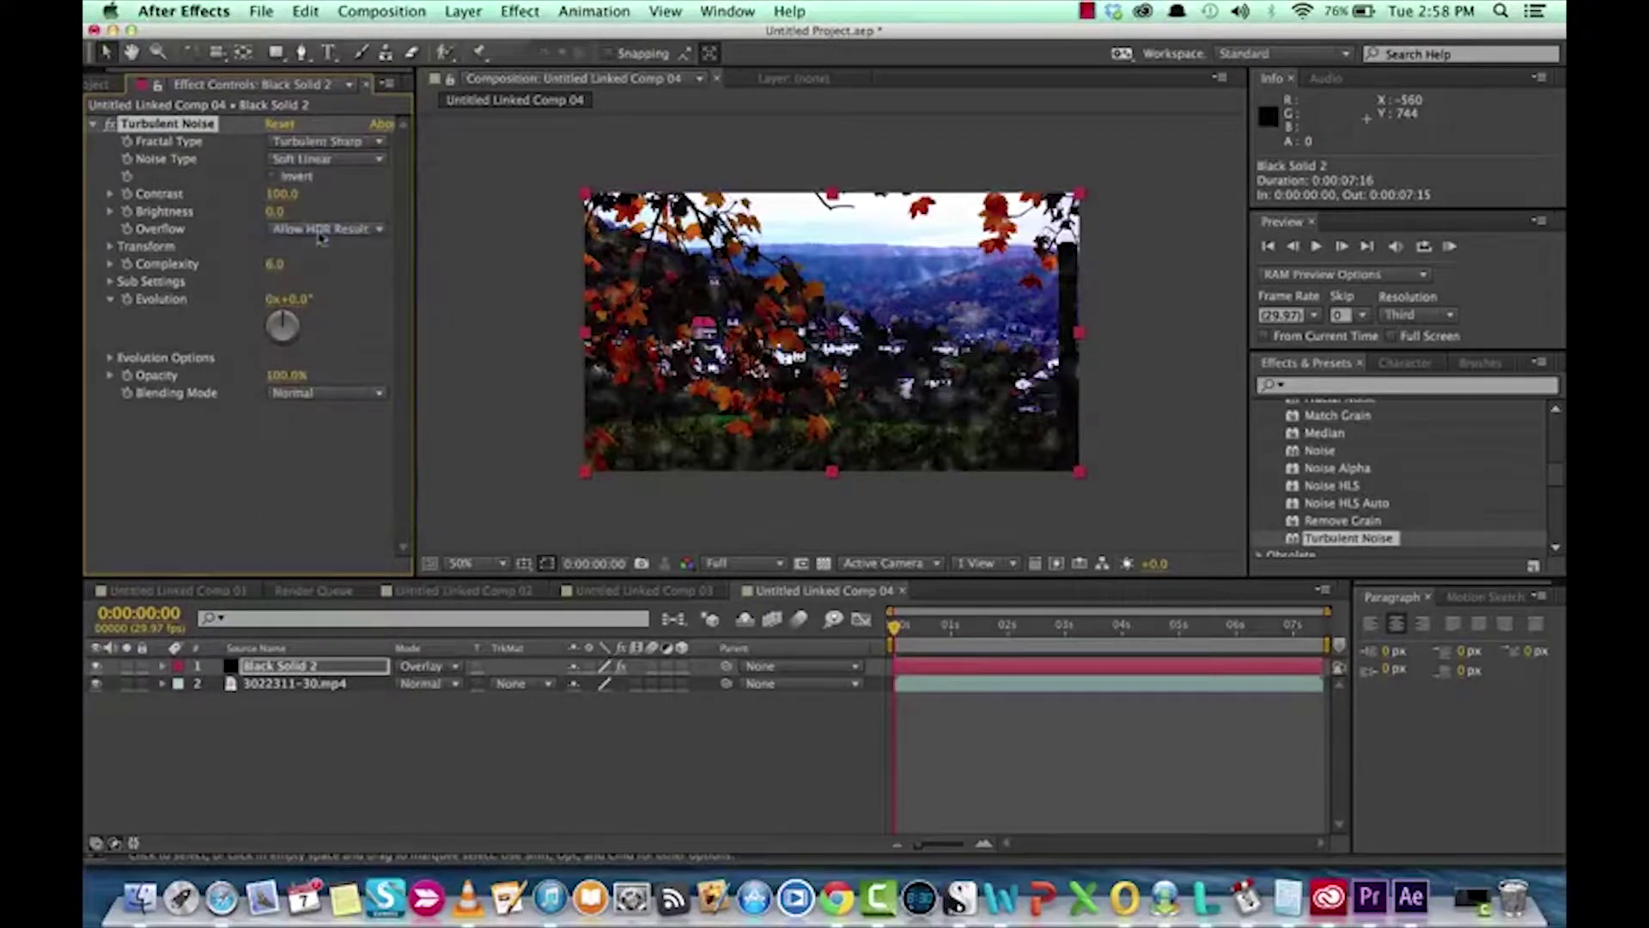
pyautogui.click(317, 144)
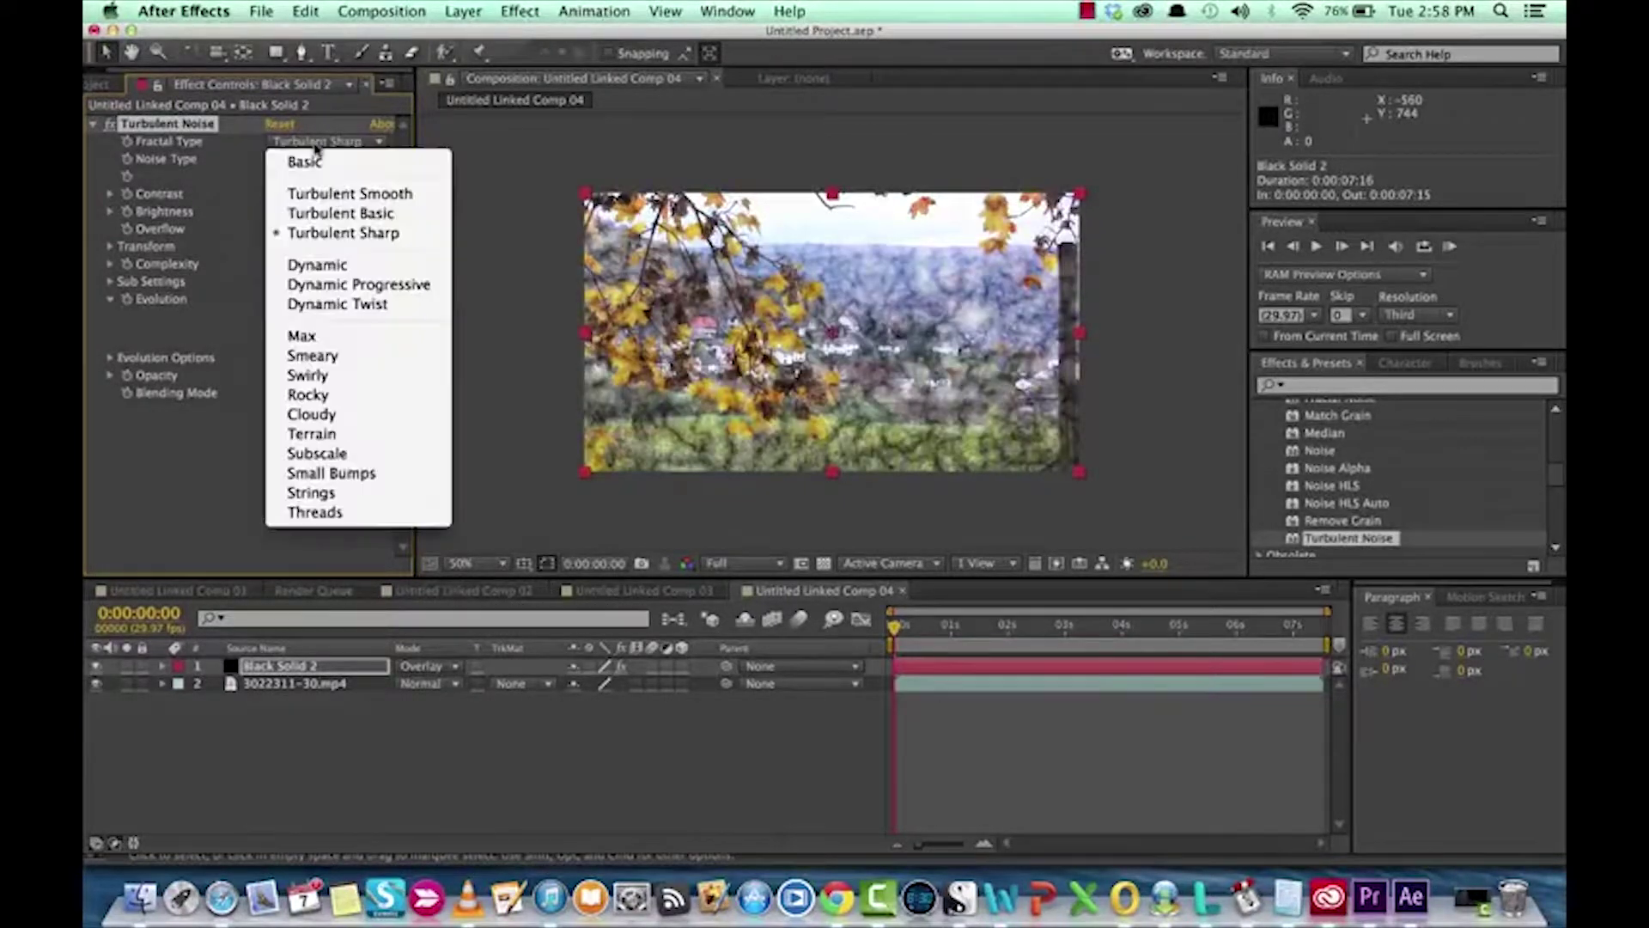
pyautogui.click(323, 267)
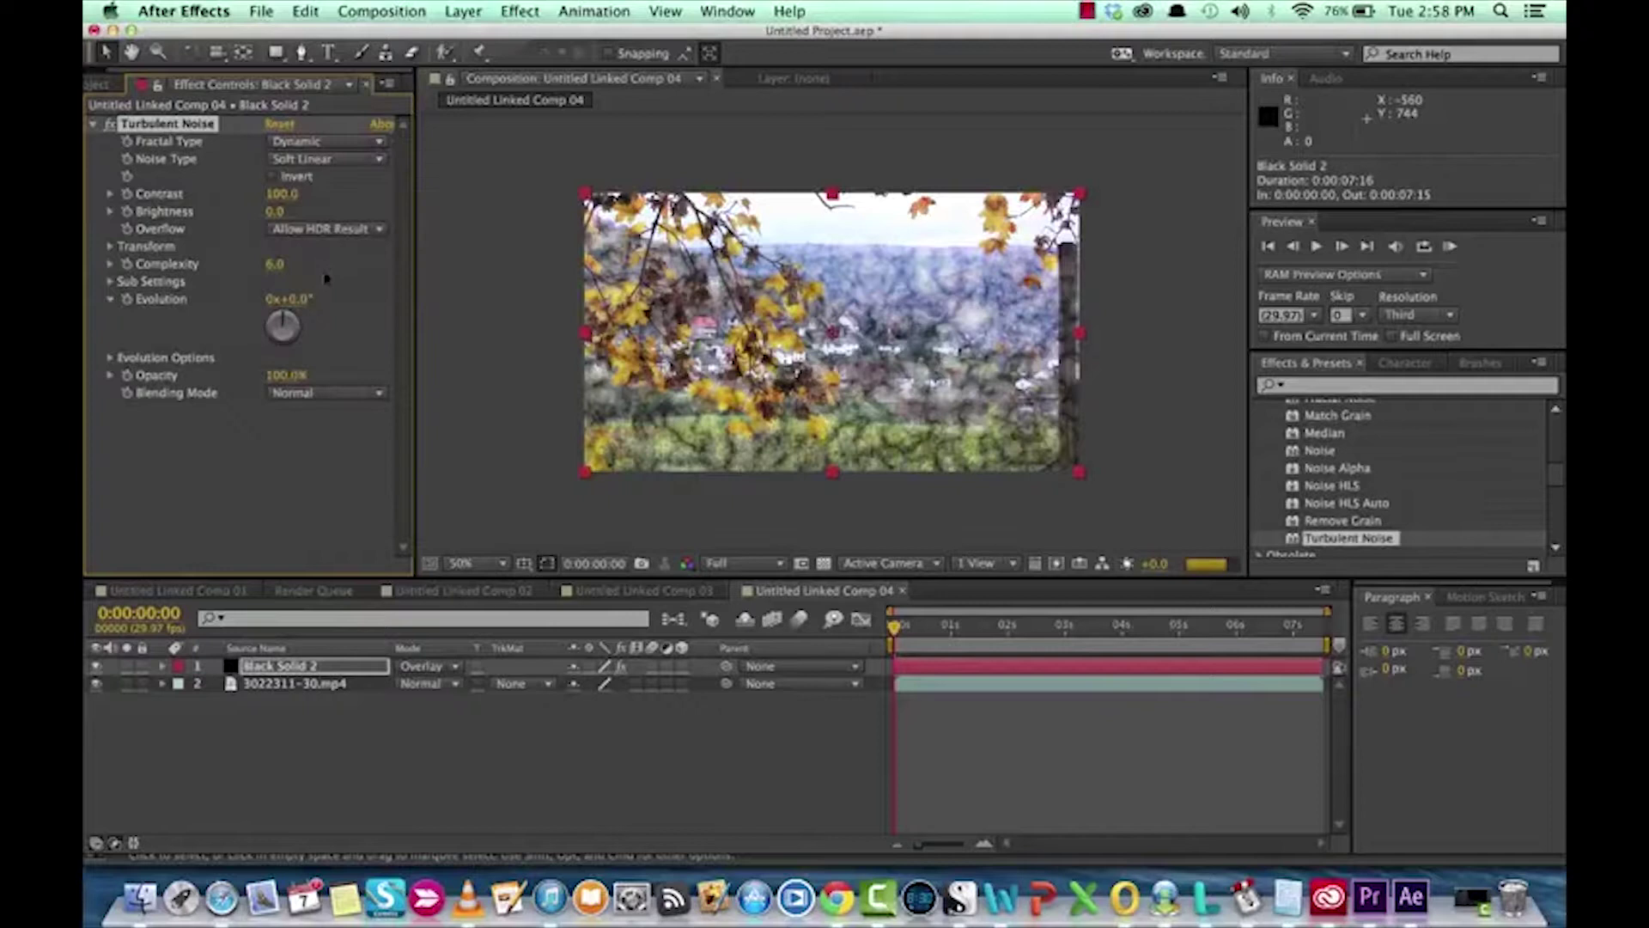
# Step: Preview the Dynamic noise, then try the Smeary and Swirly fractal types
pyautogui.press('space')
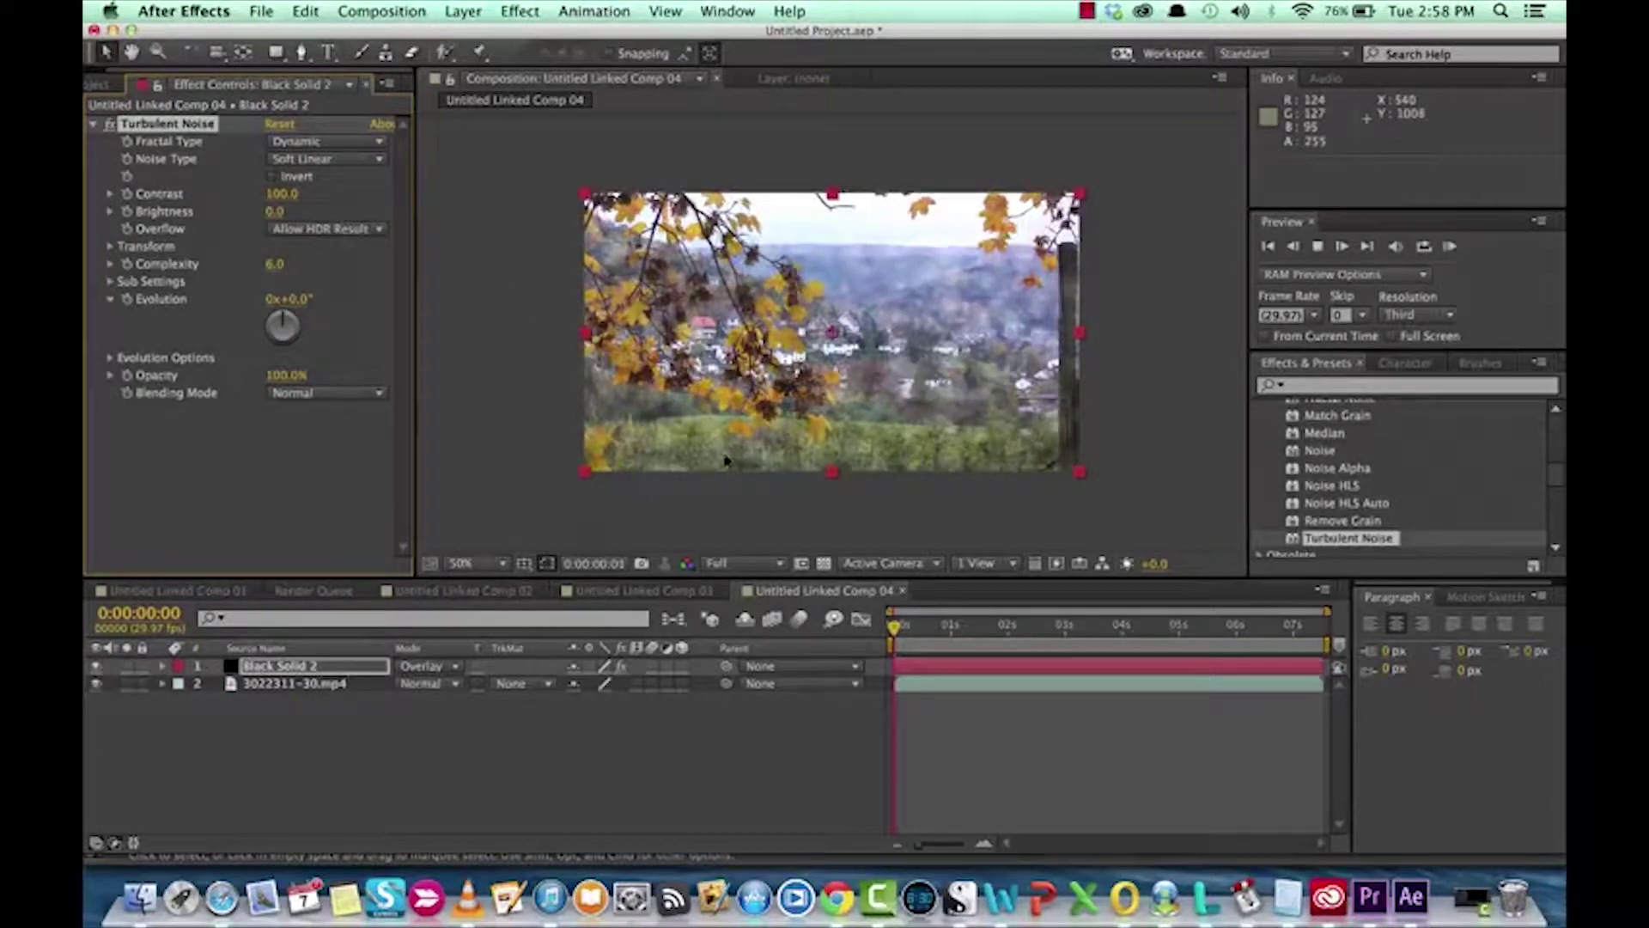
pyautogui.click(932, 635)
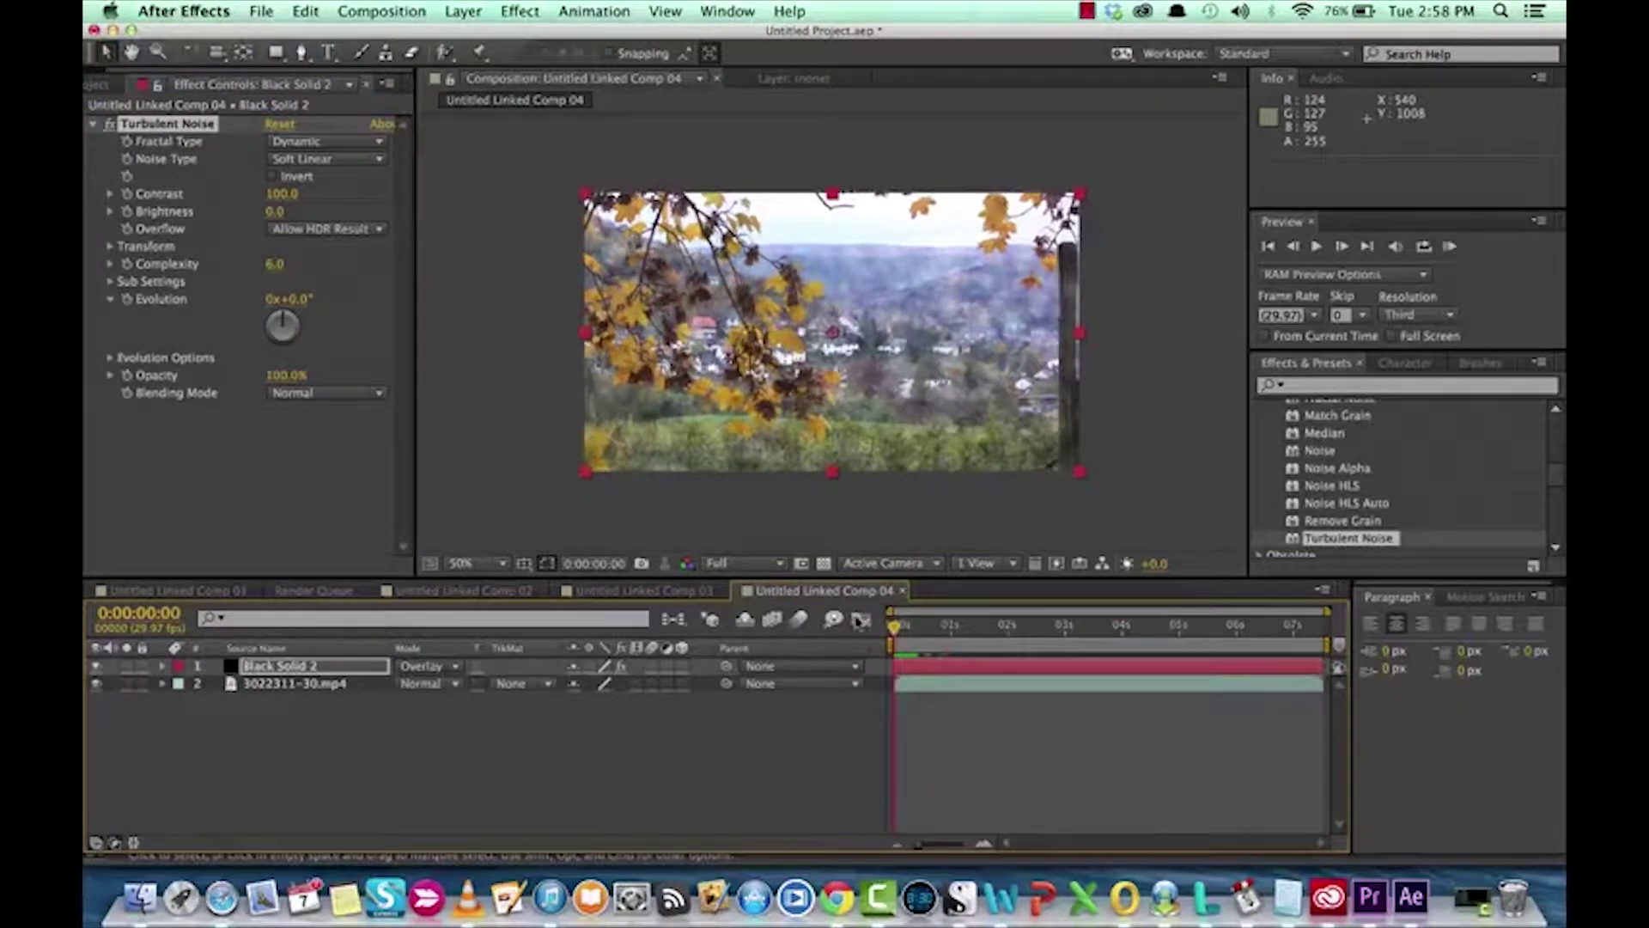
pyautogui.click(353, 142)
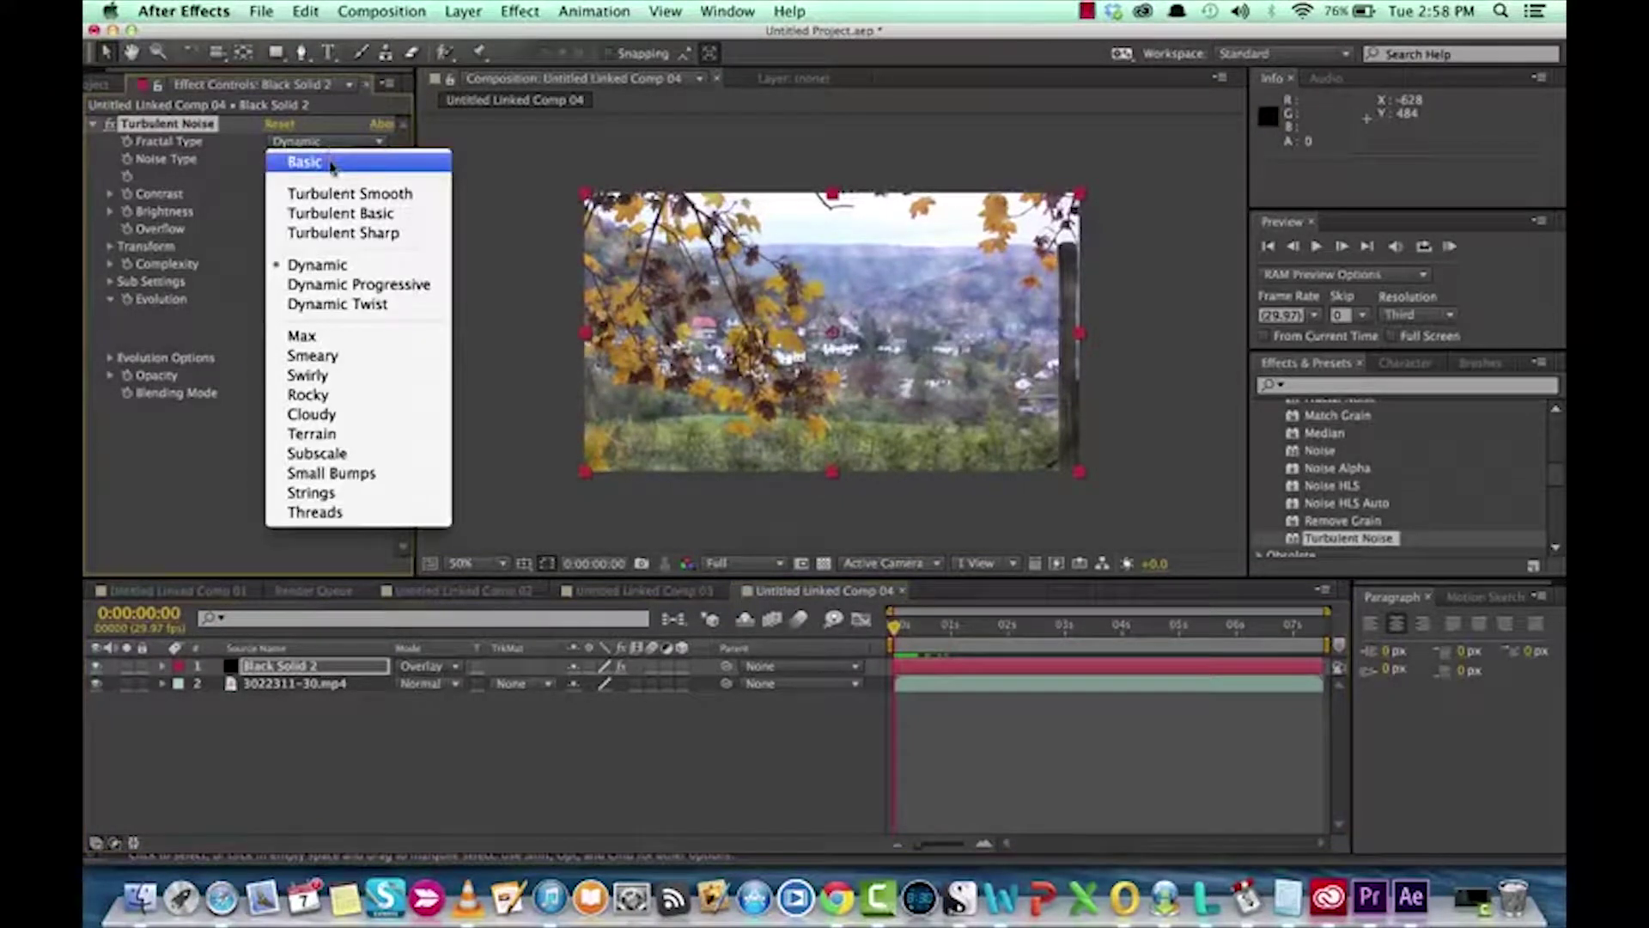
pyautogui.click(348, 355)
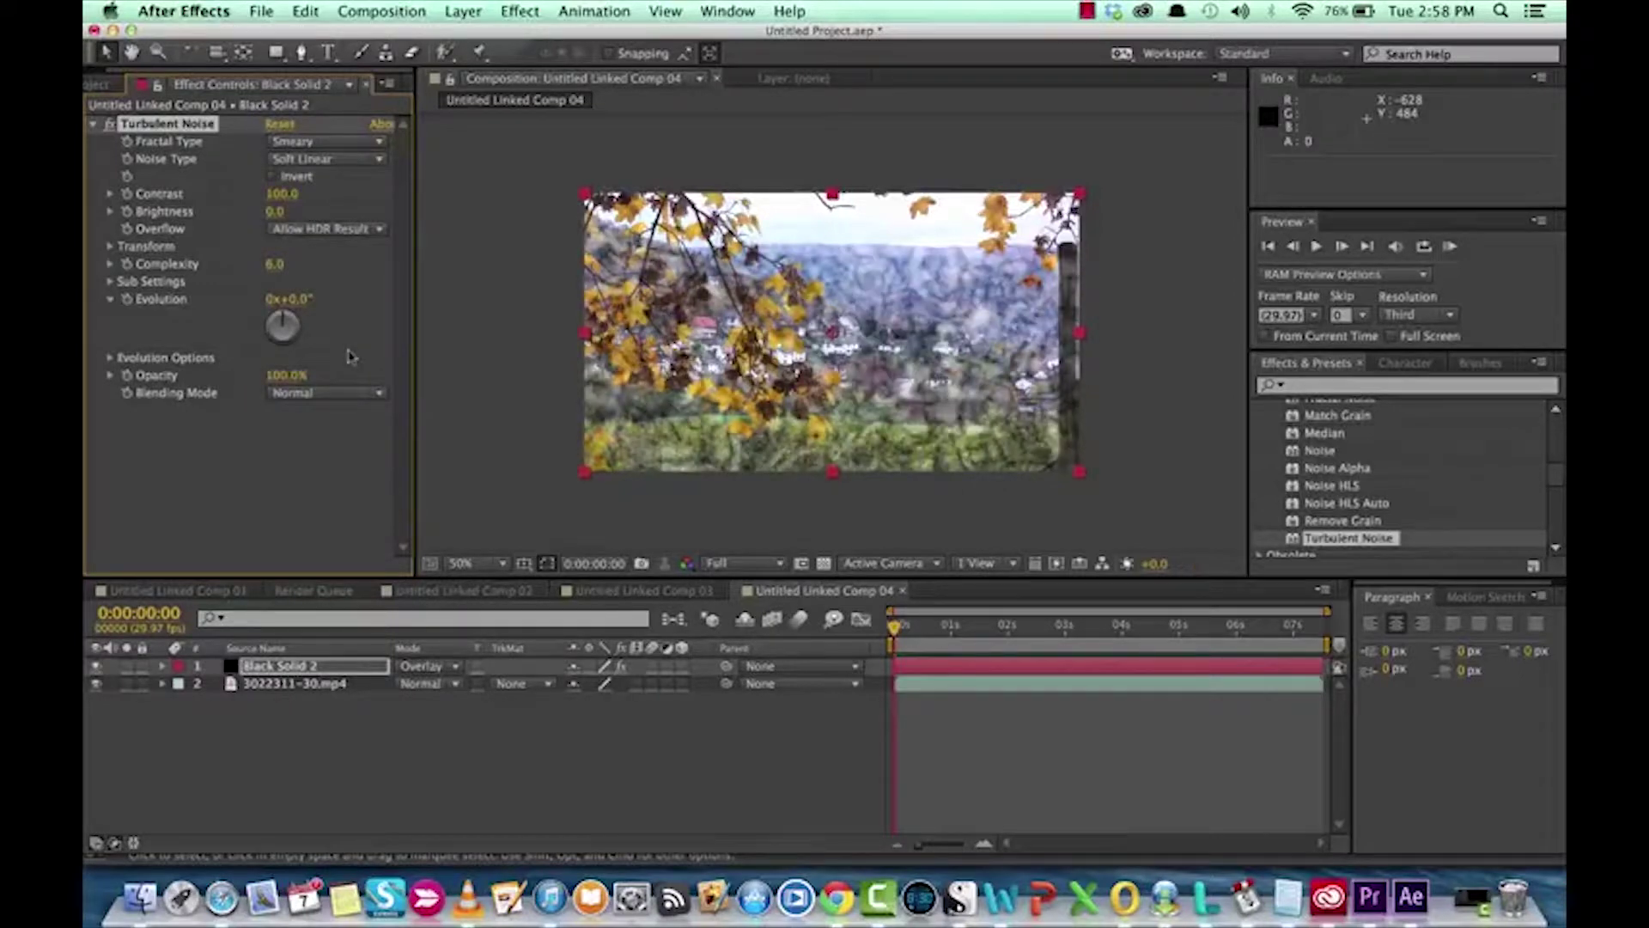
pyautogui.click(322, 143)
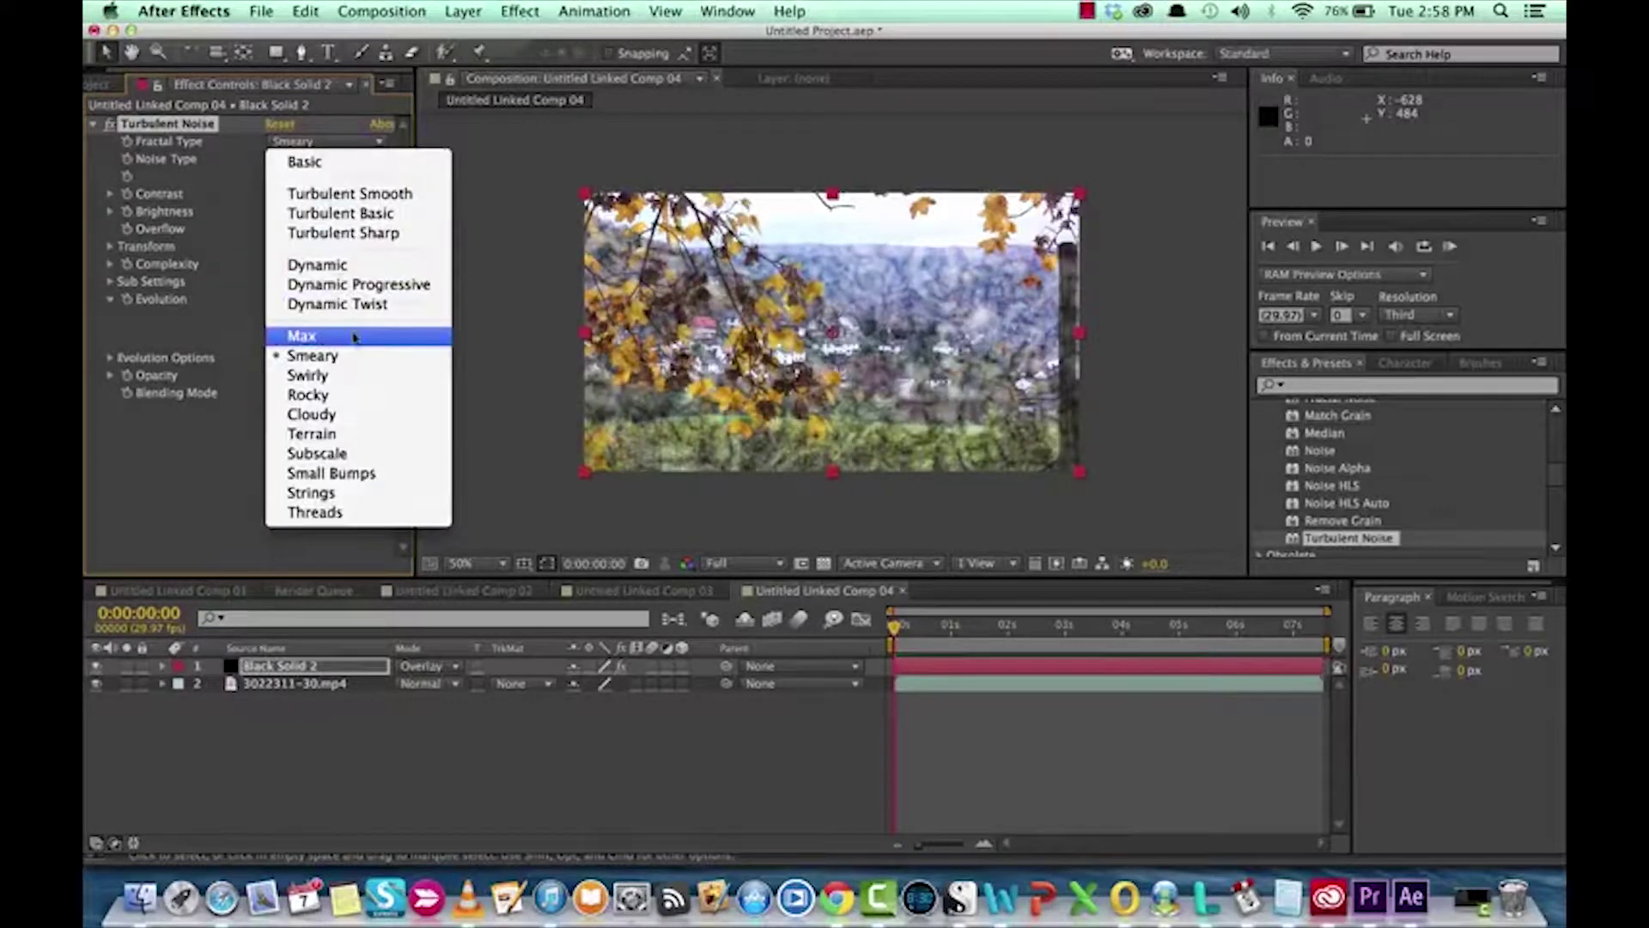
pyautogui.click(351, 375)
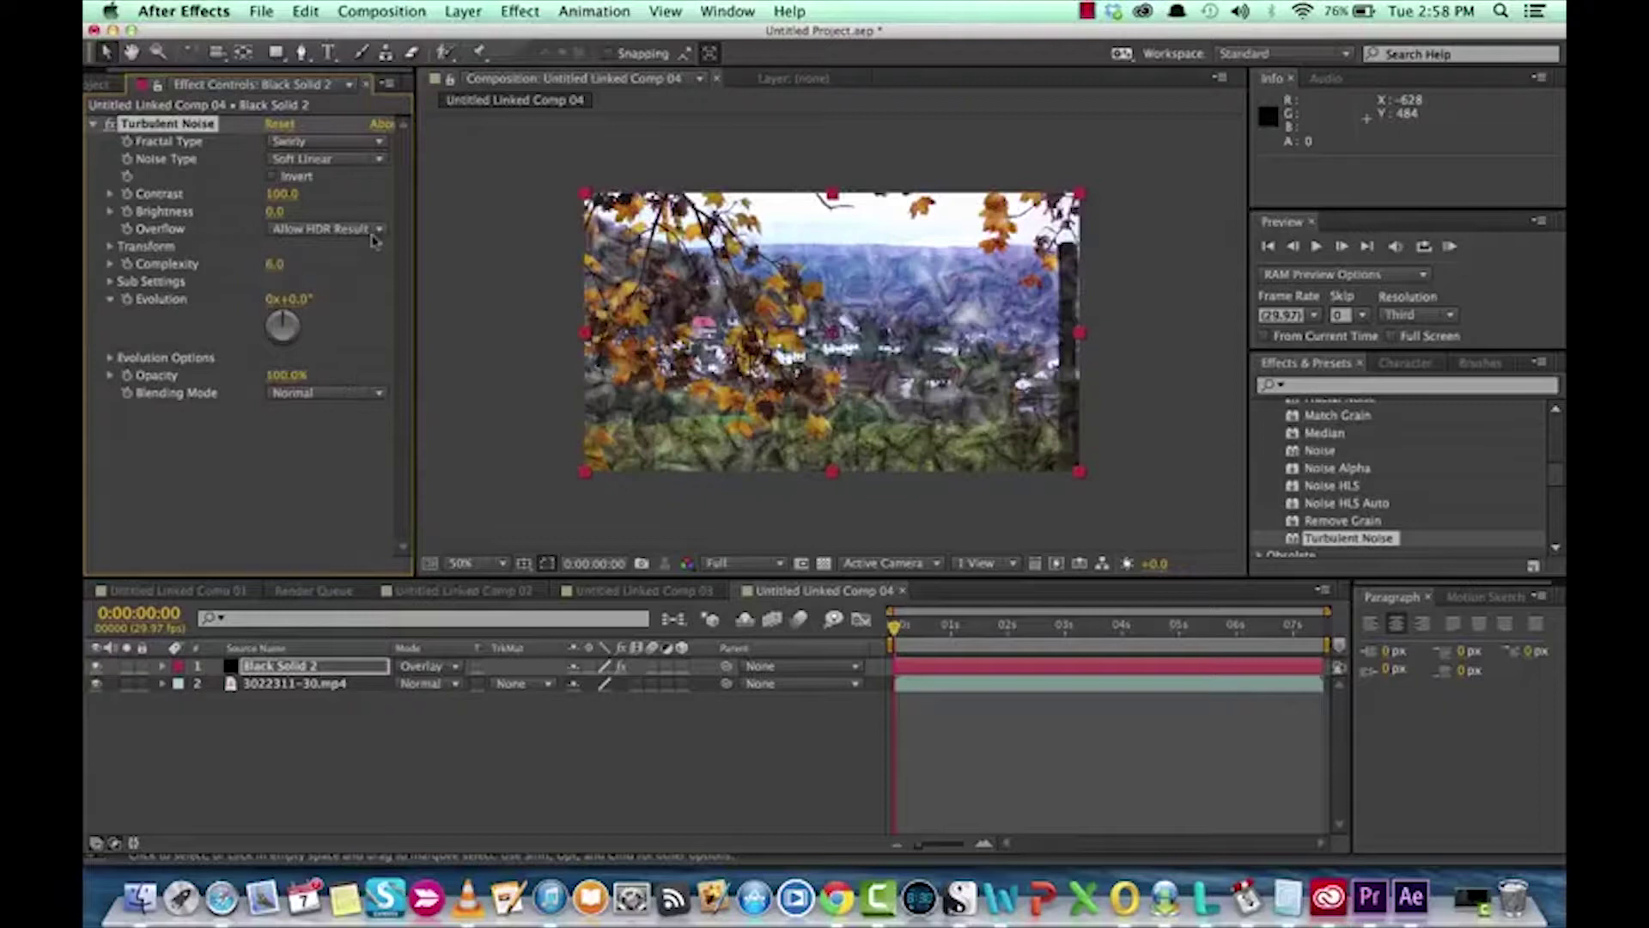
pyautogui.click(348, 139)
pyautogui.click(331, 160)
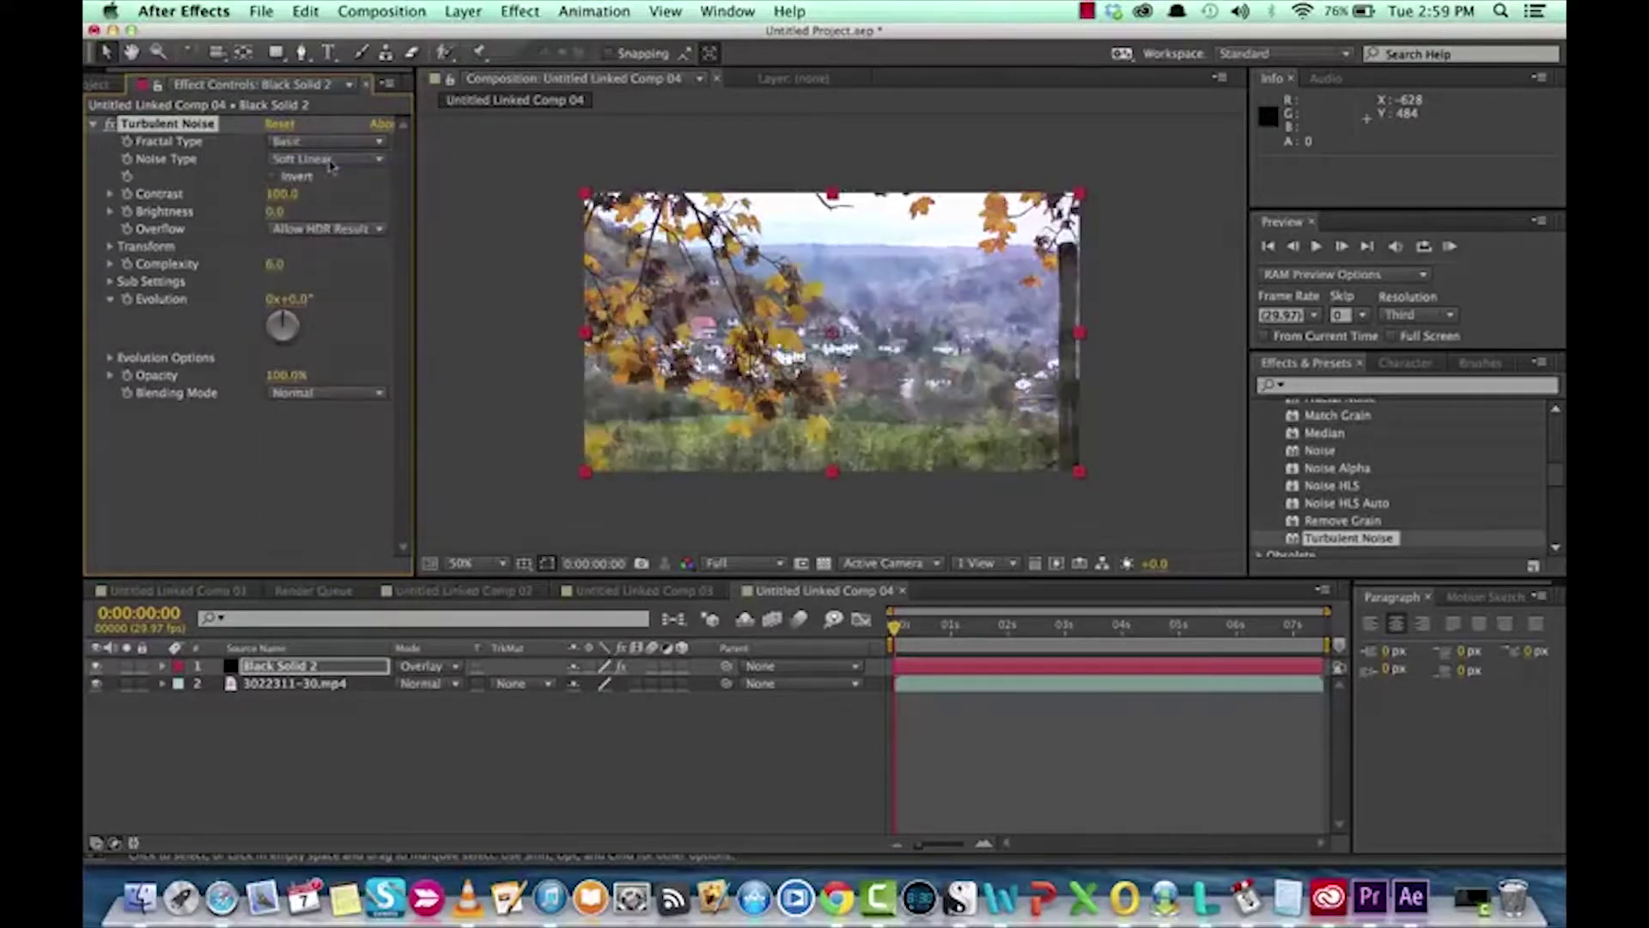
pyautogui.click(343, 160)
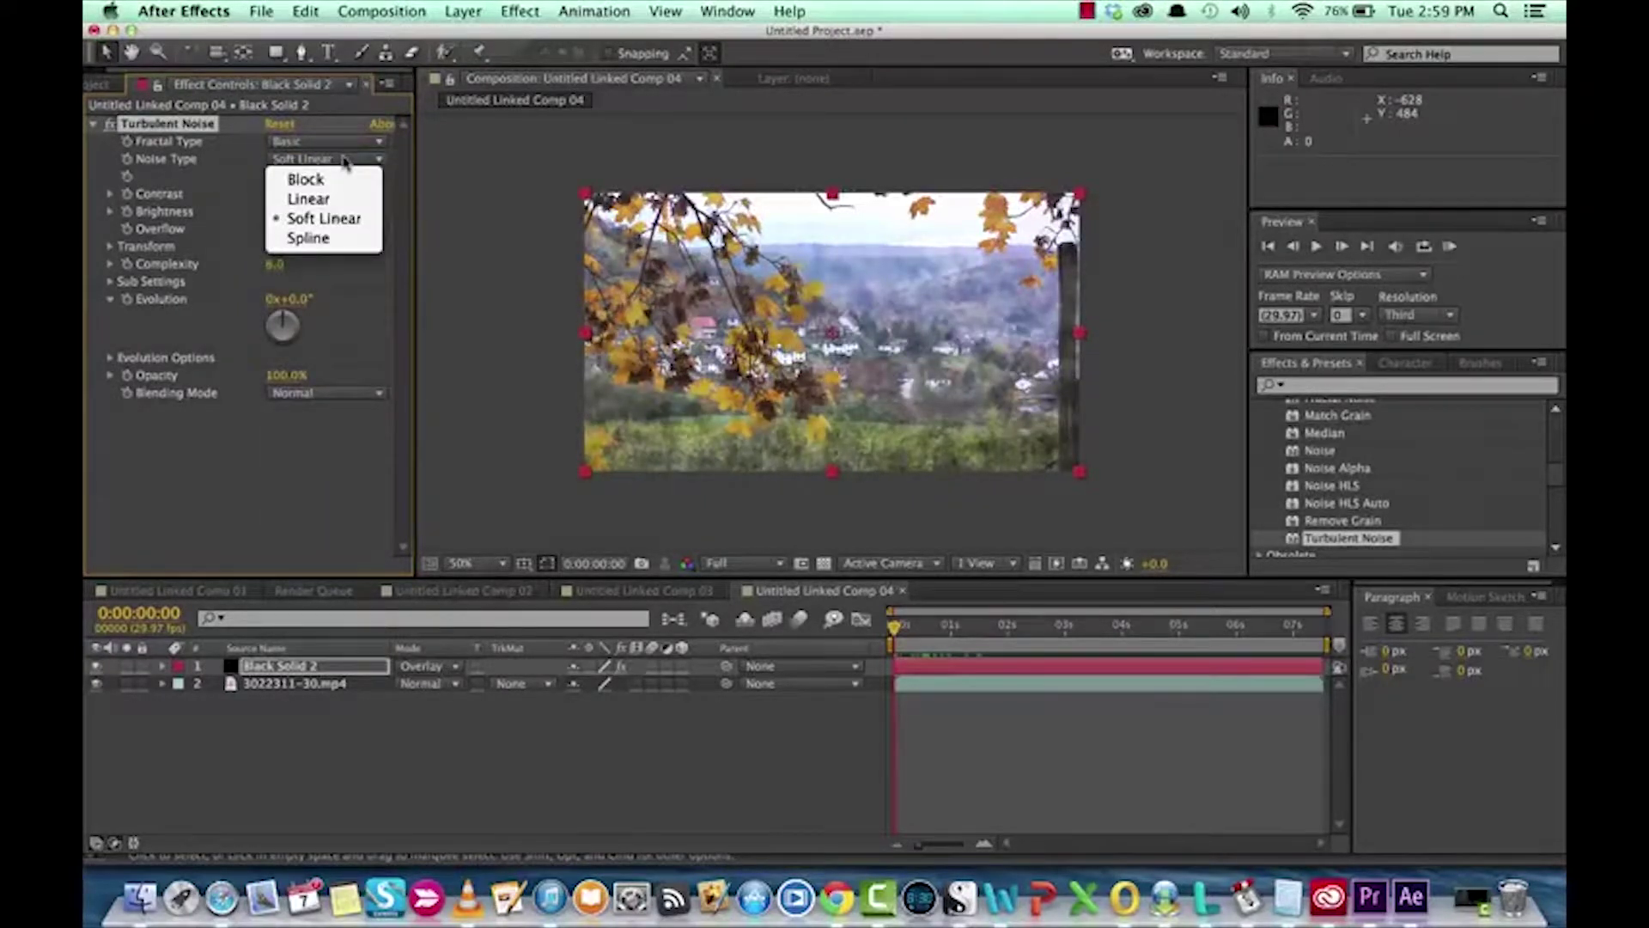
pyautogui.click(336, 180)
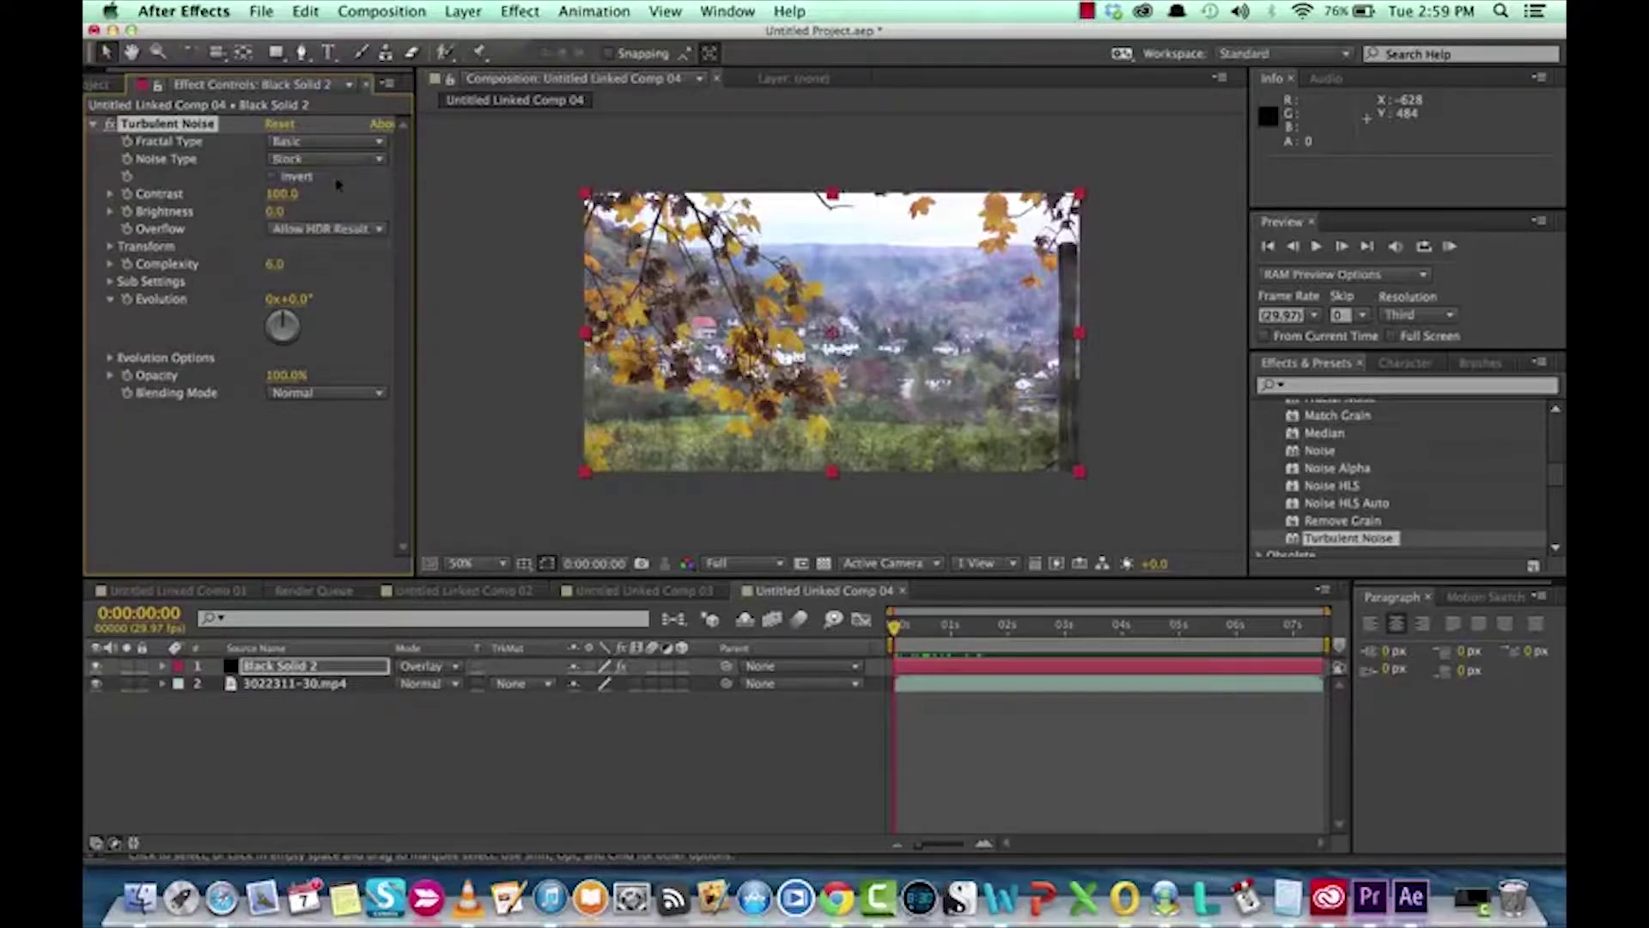
pyautogui.click(320, 160)
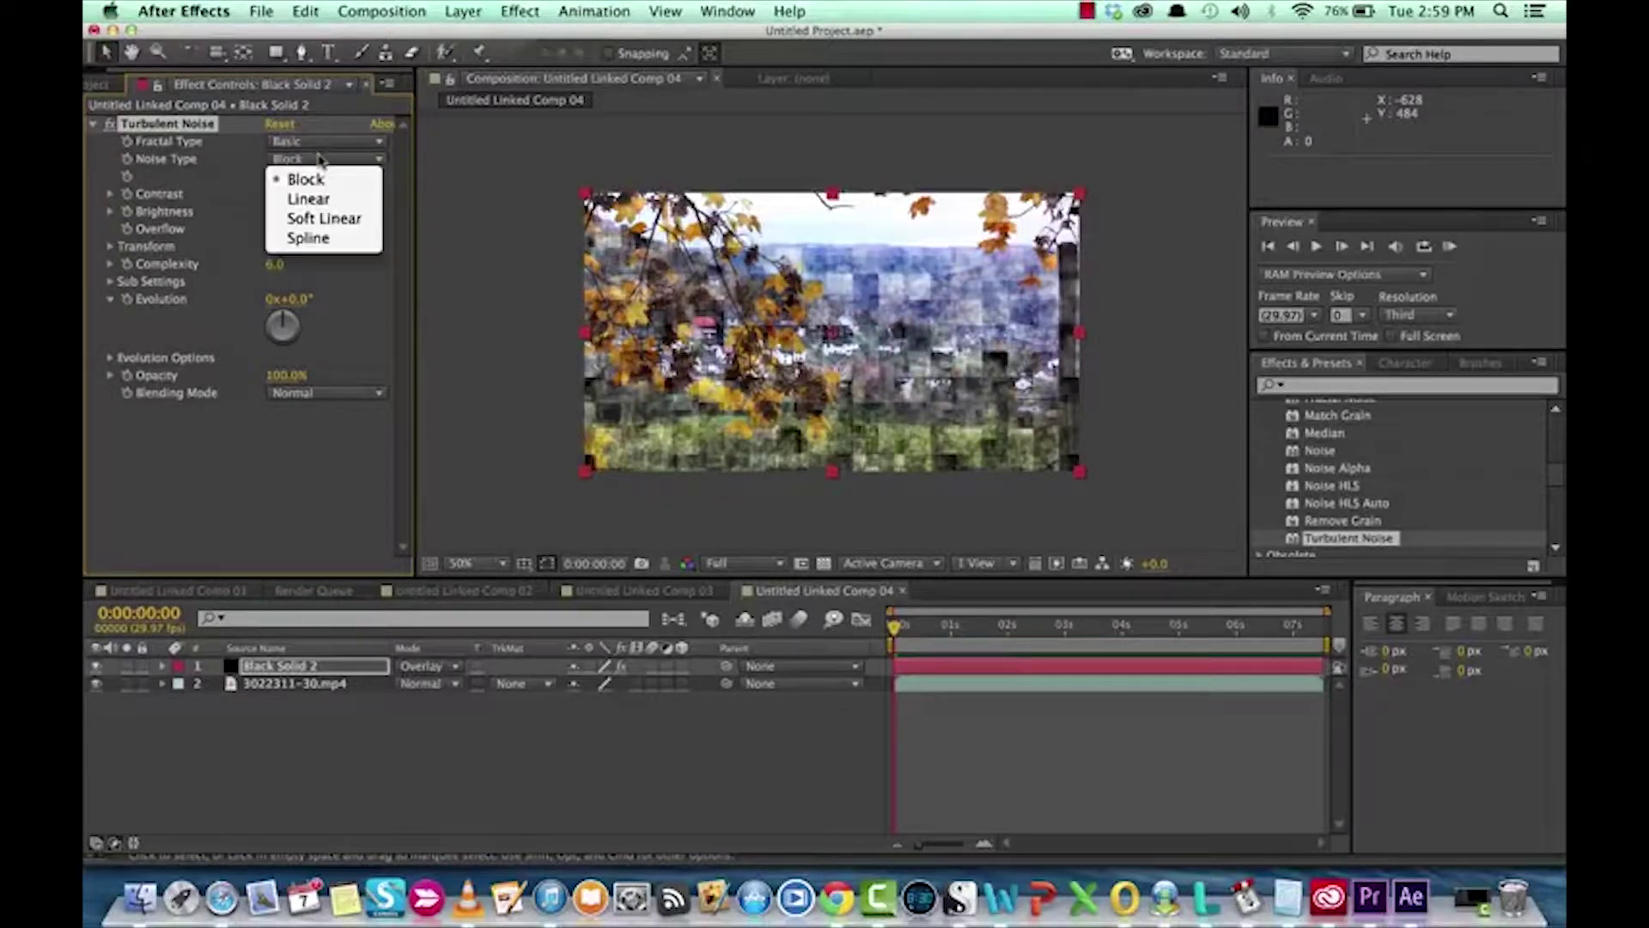
pyautogui.click(313, 199)
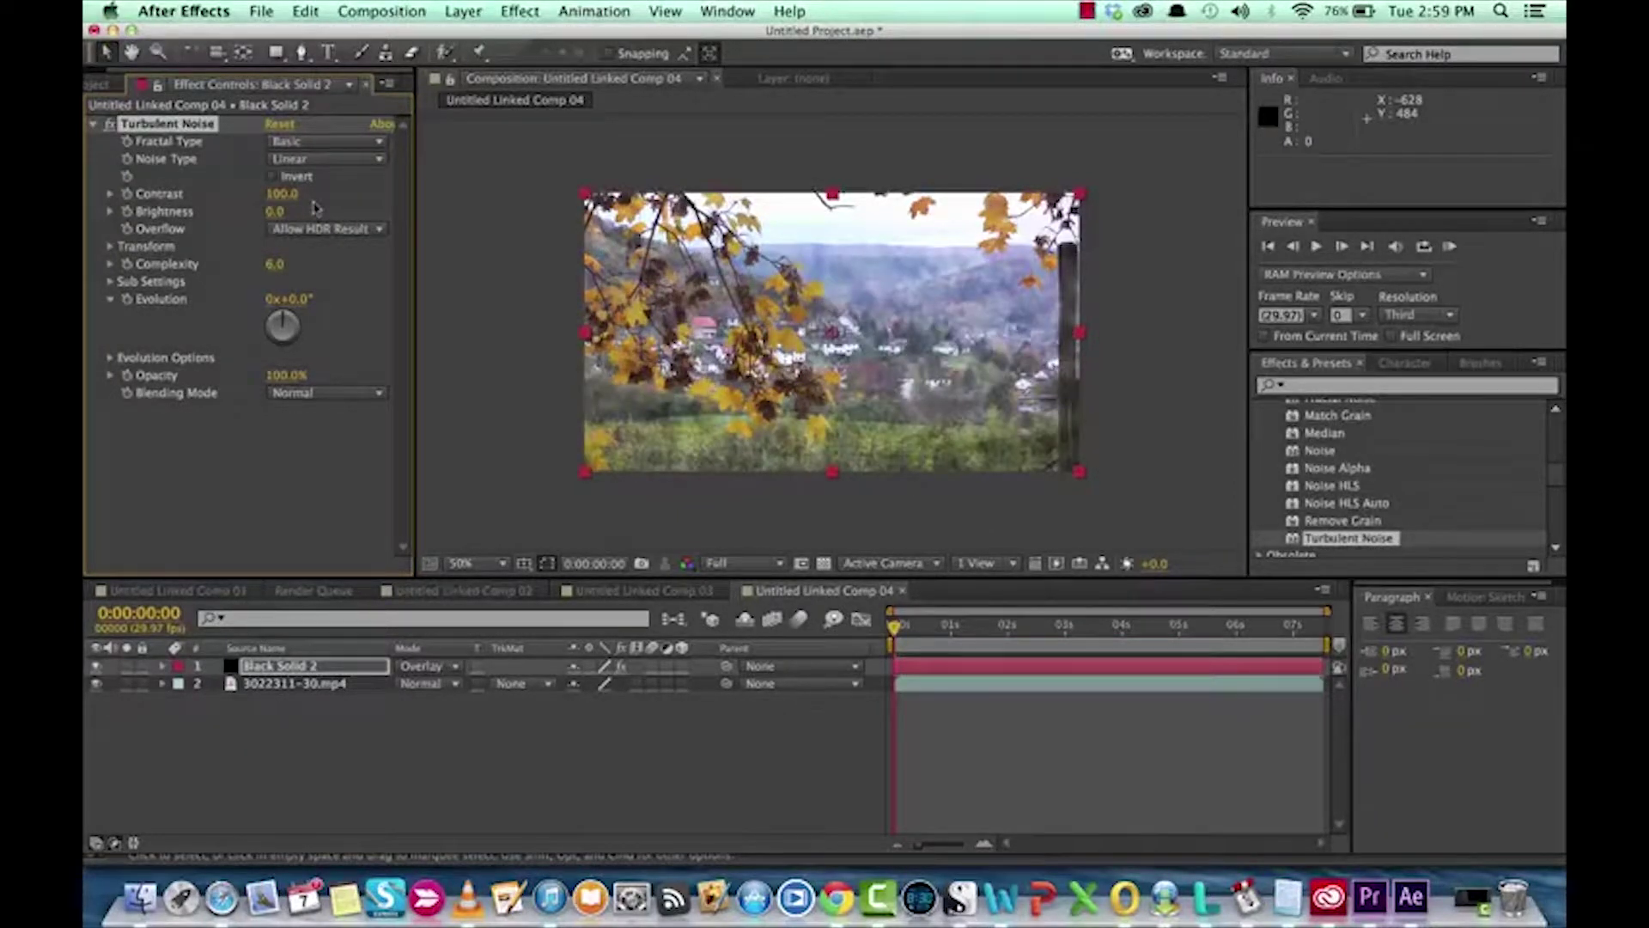
pyautogui.click(303, 161)
pyautogui.click(320, 220)
pyautogui.click(337, 162)
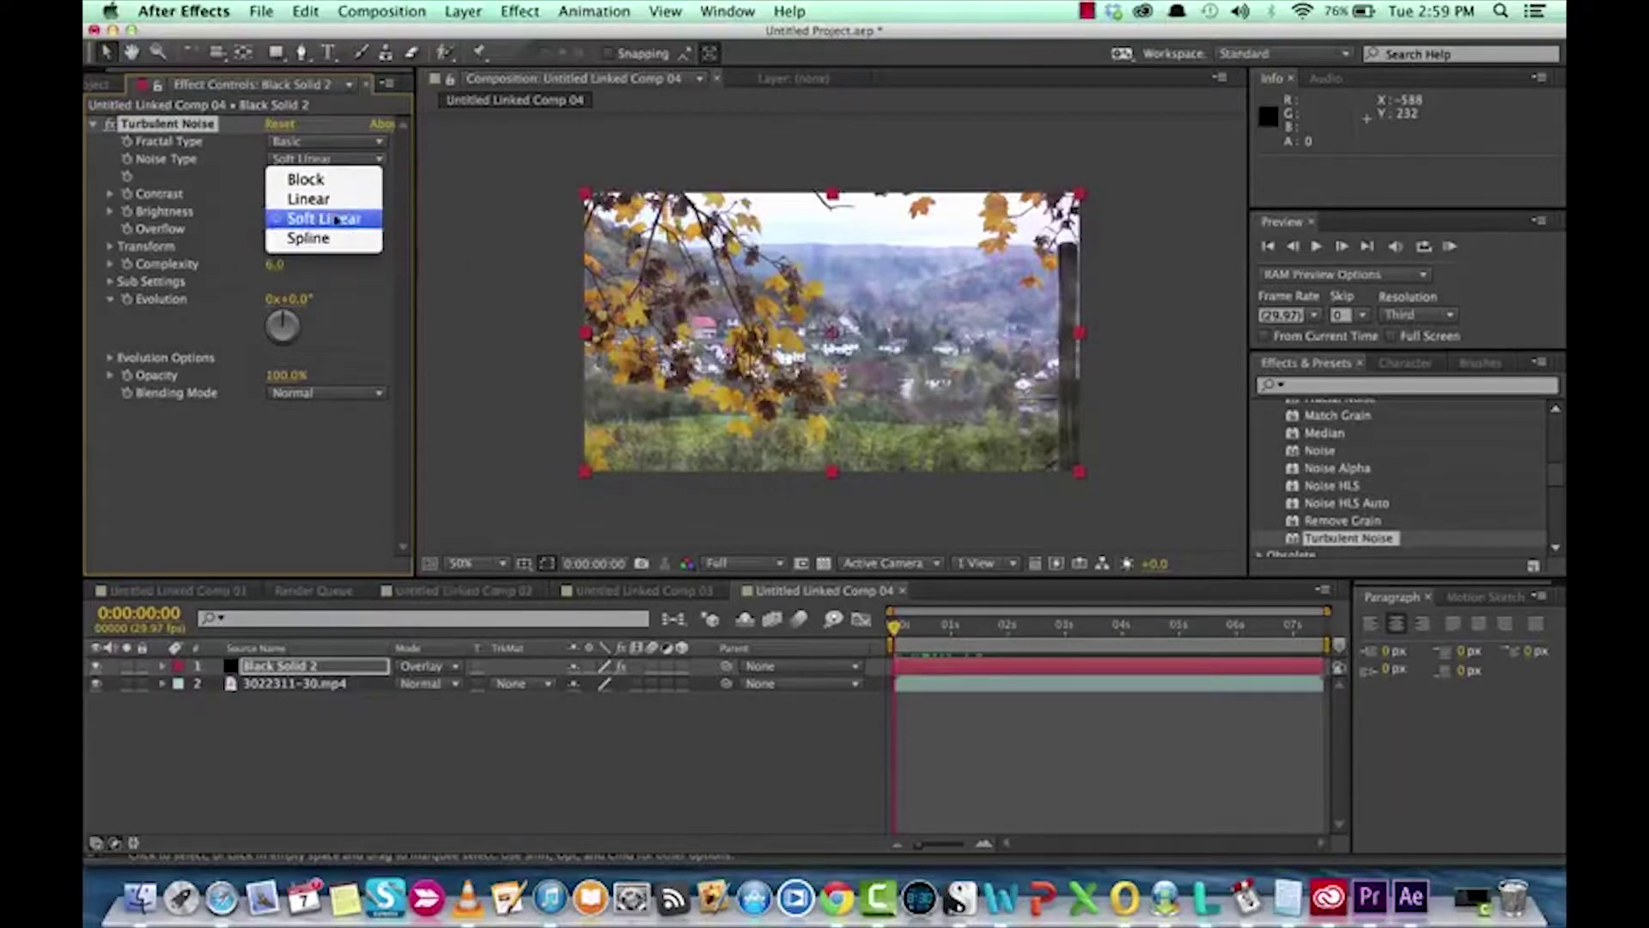
pyautogui.click(333, 237)
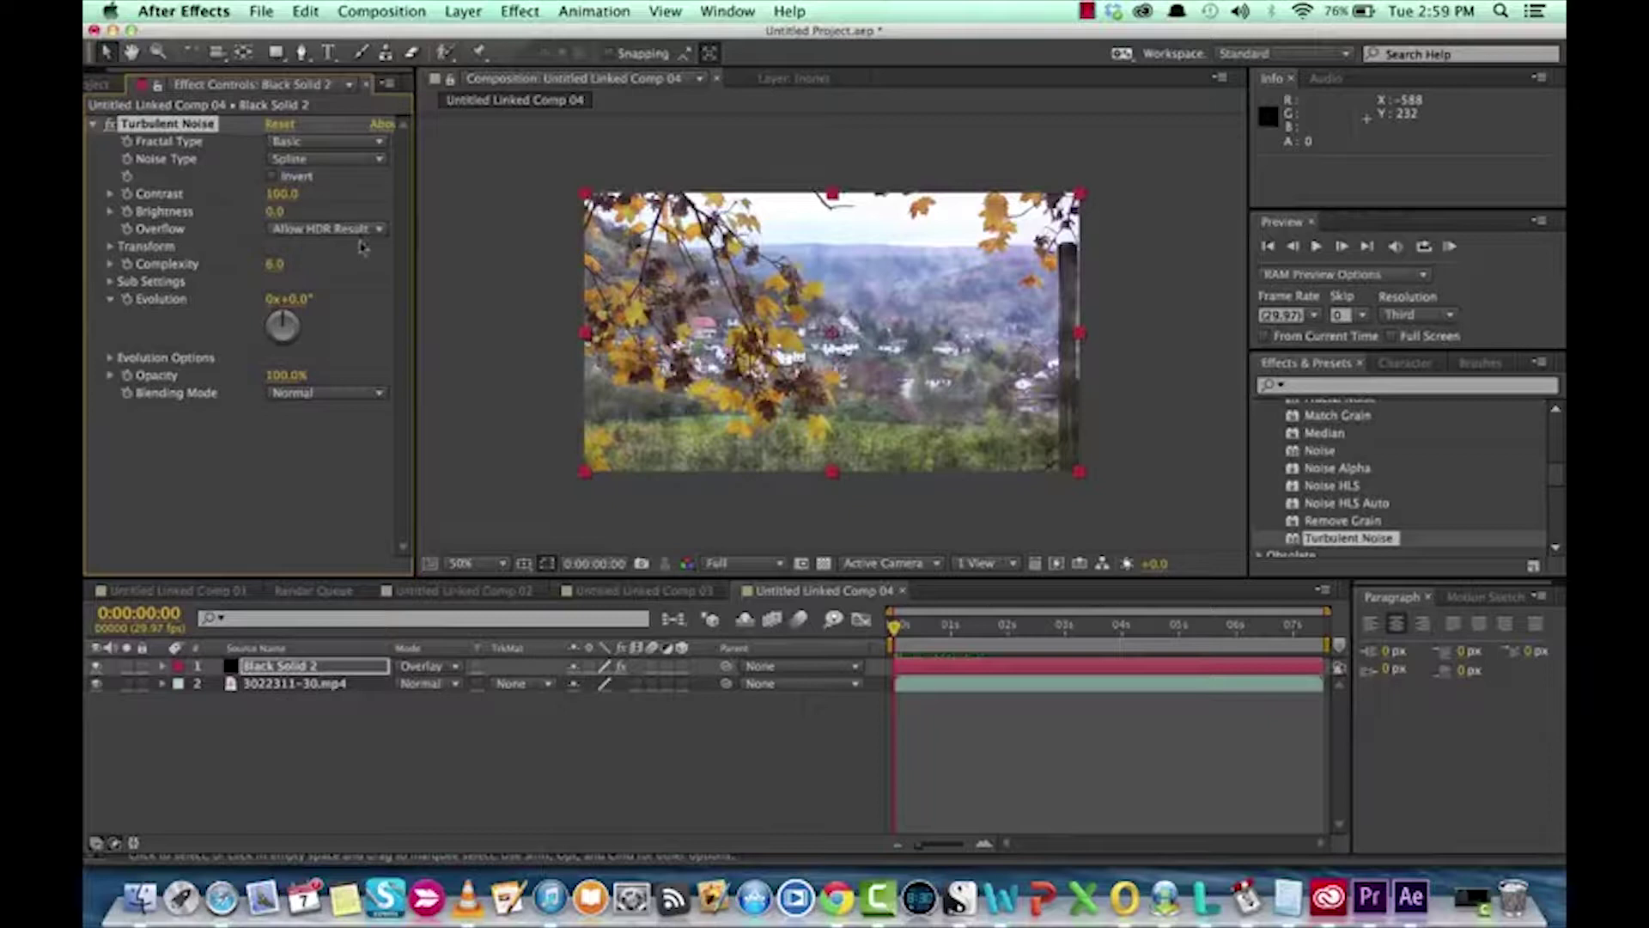
pyautogui.click(335, 160)
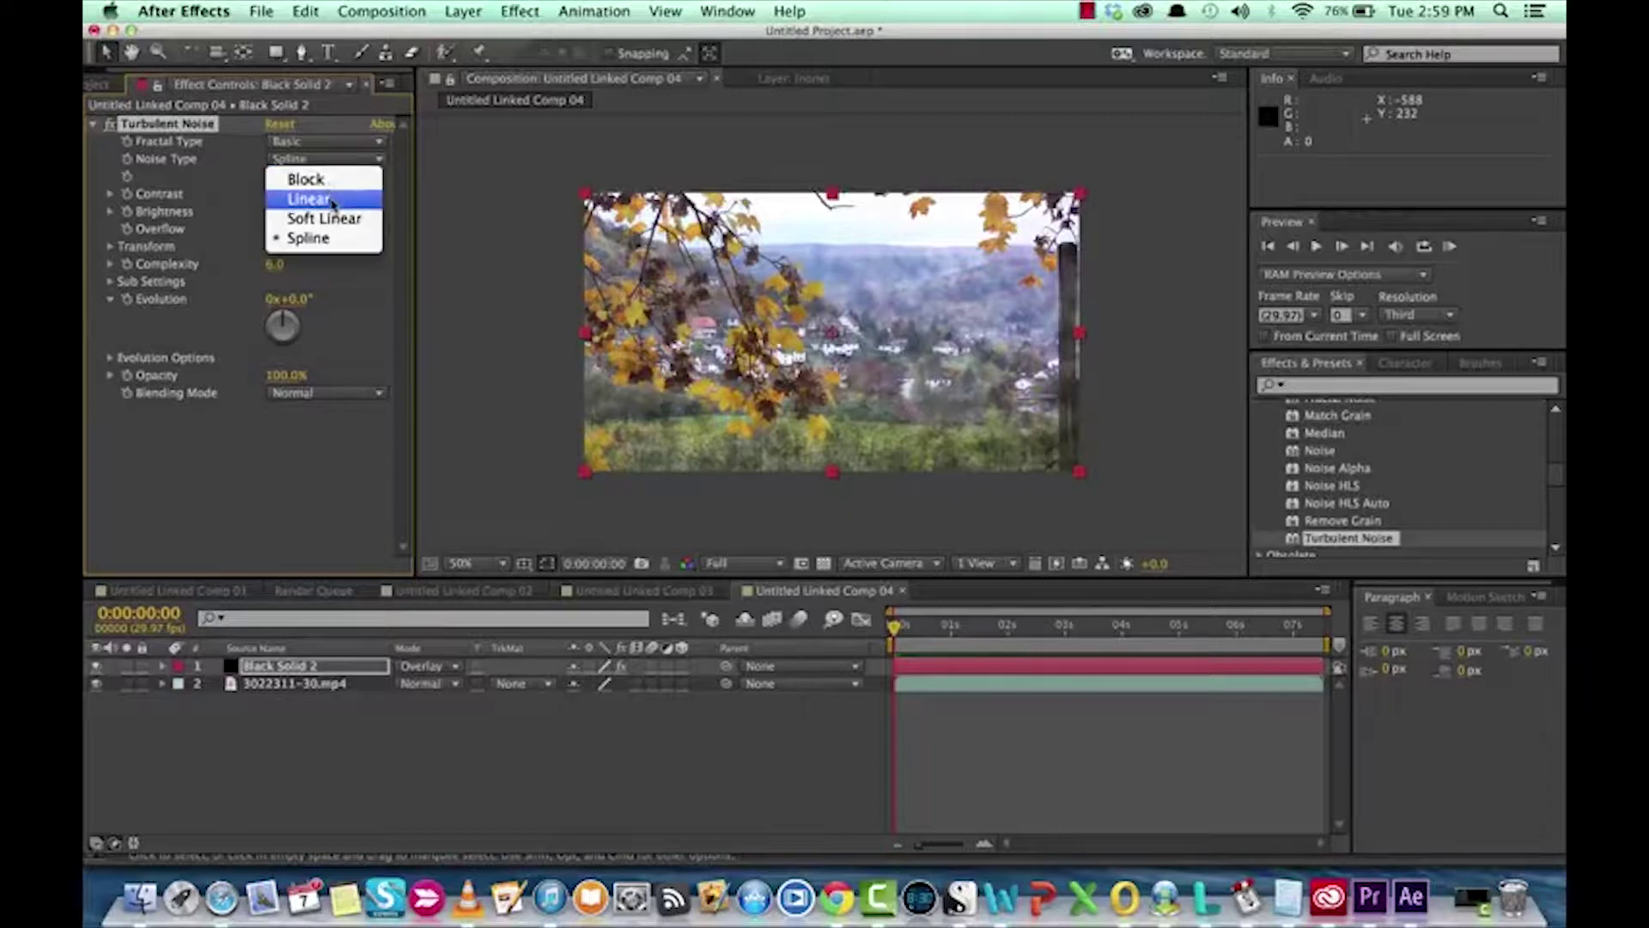
pyautogui.click(333, 200)
pyautogui.click(359, 163)
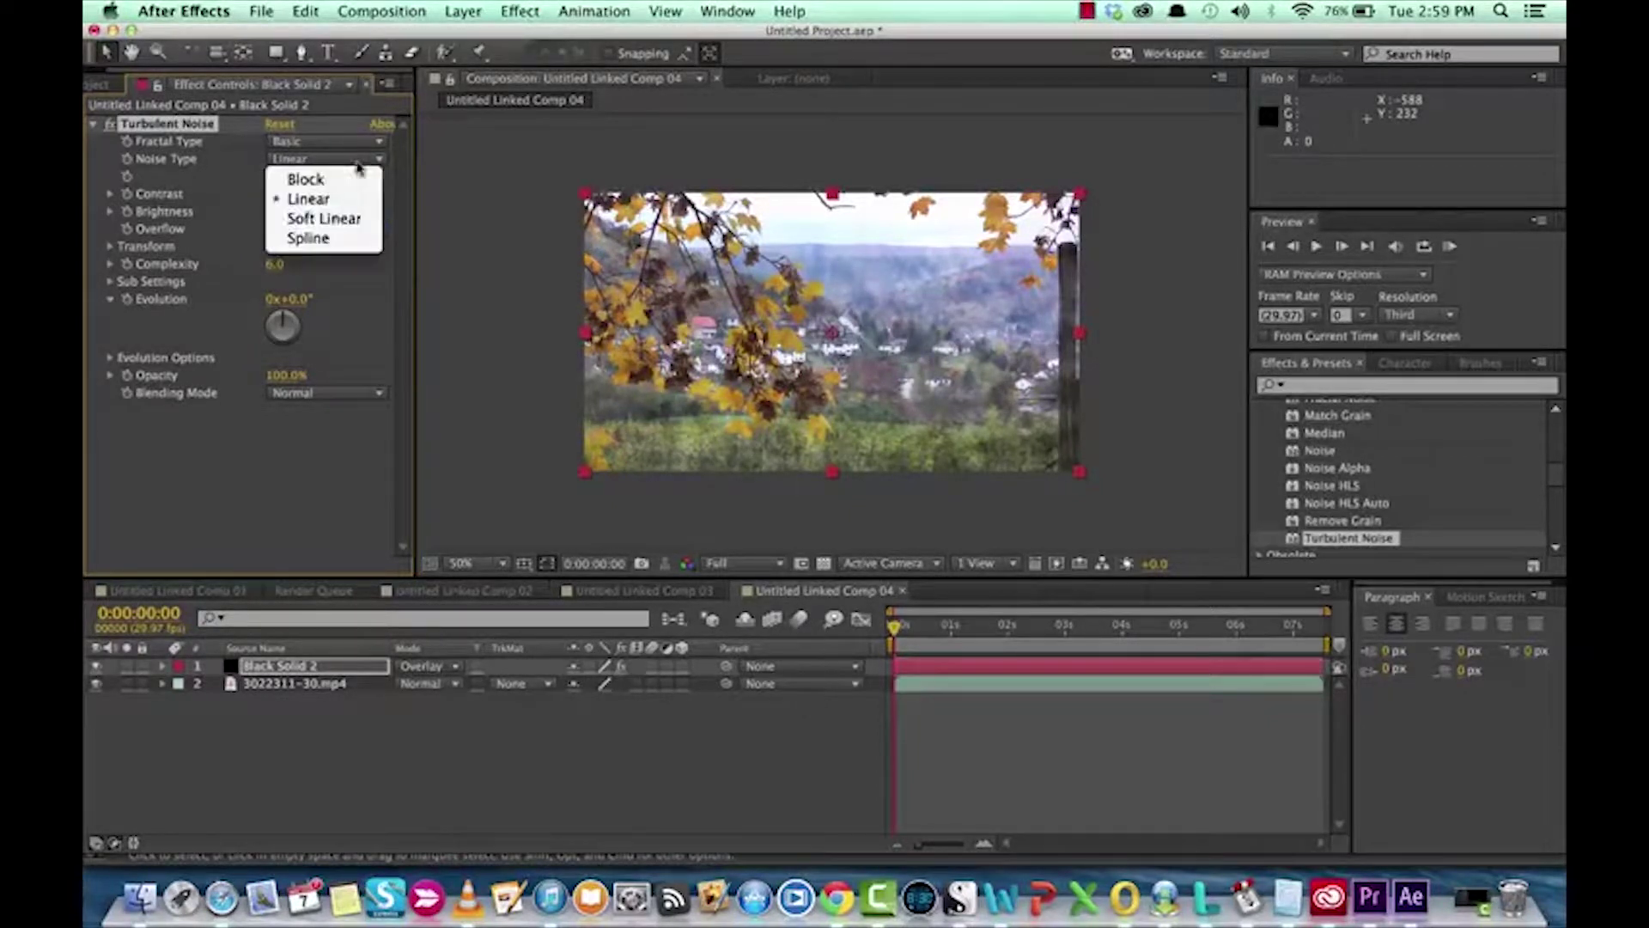
pyautogui.click(325, 218)
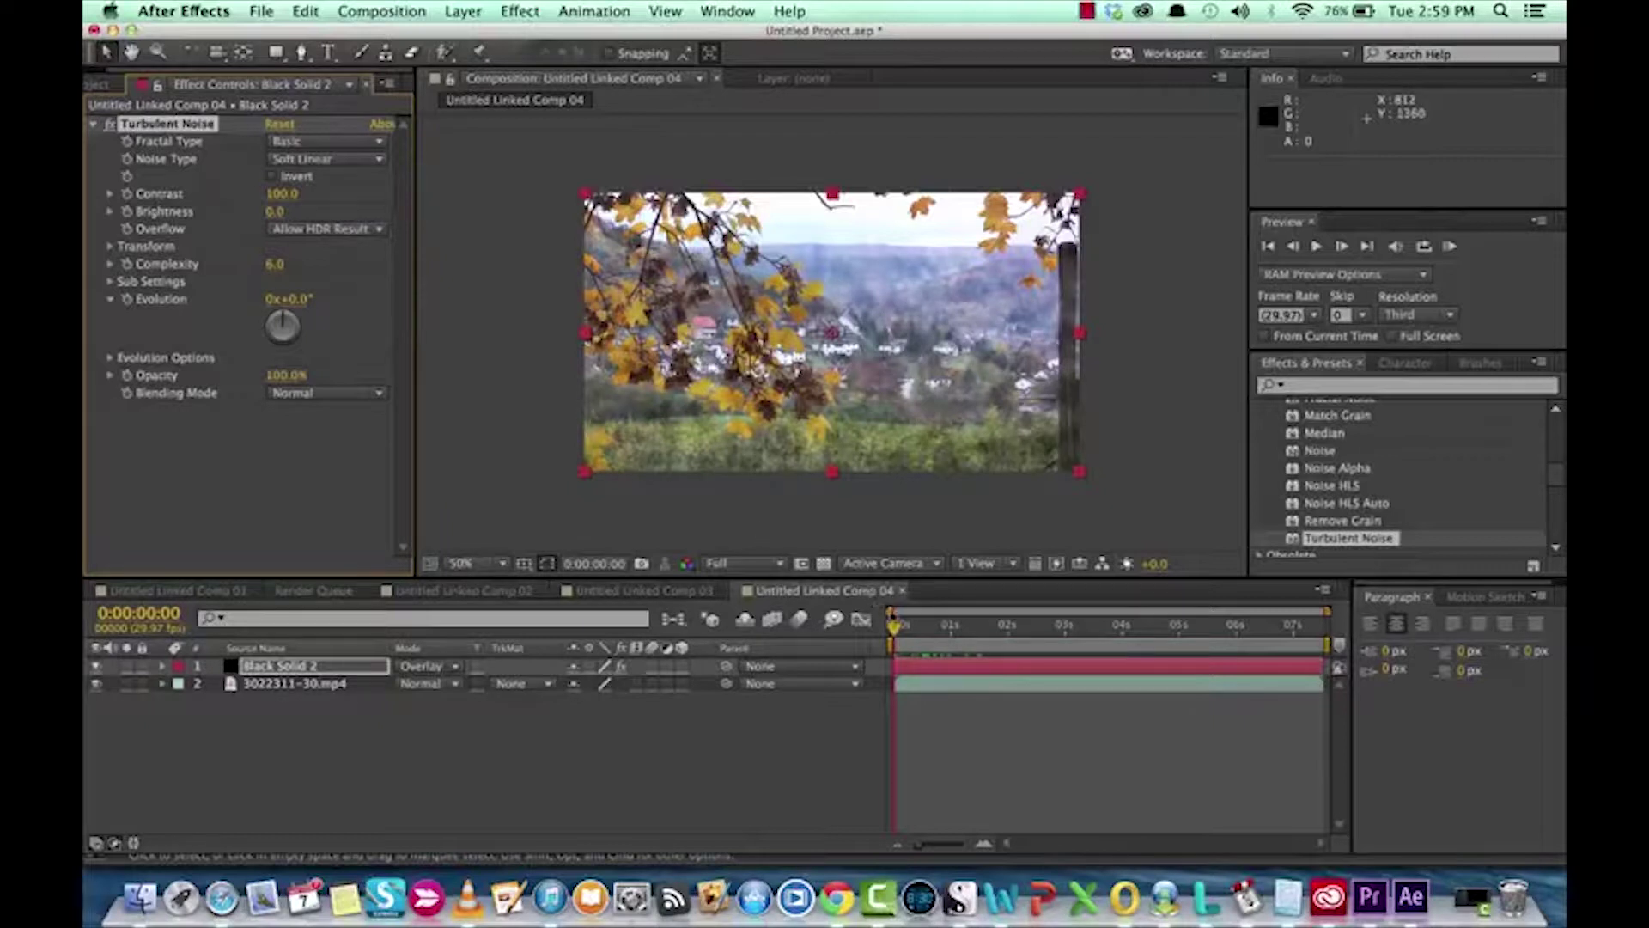
# Step: Set an Evolution keyframe at 0:00:00:00, then move the playhead to 0:00:07:15
pyautogui.click(897, 626)
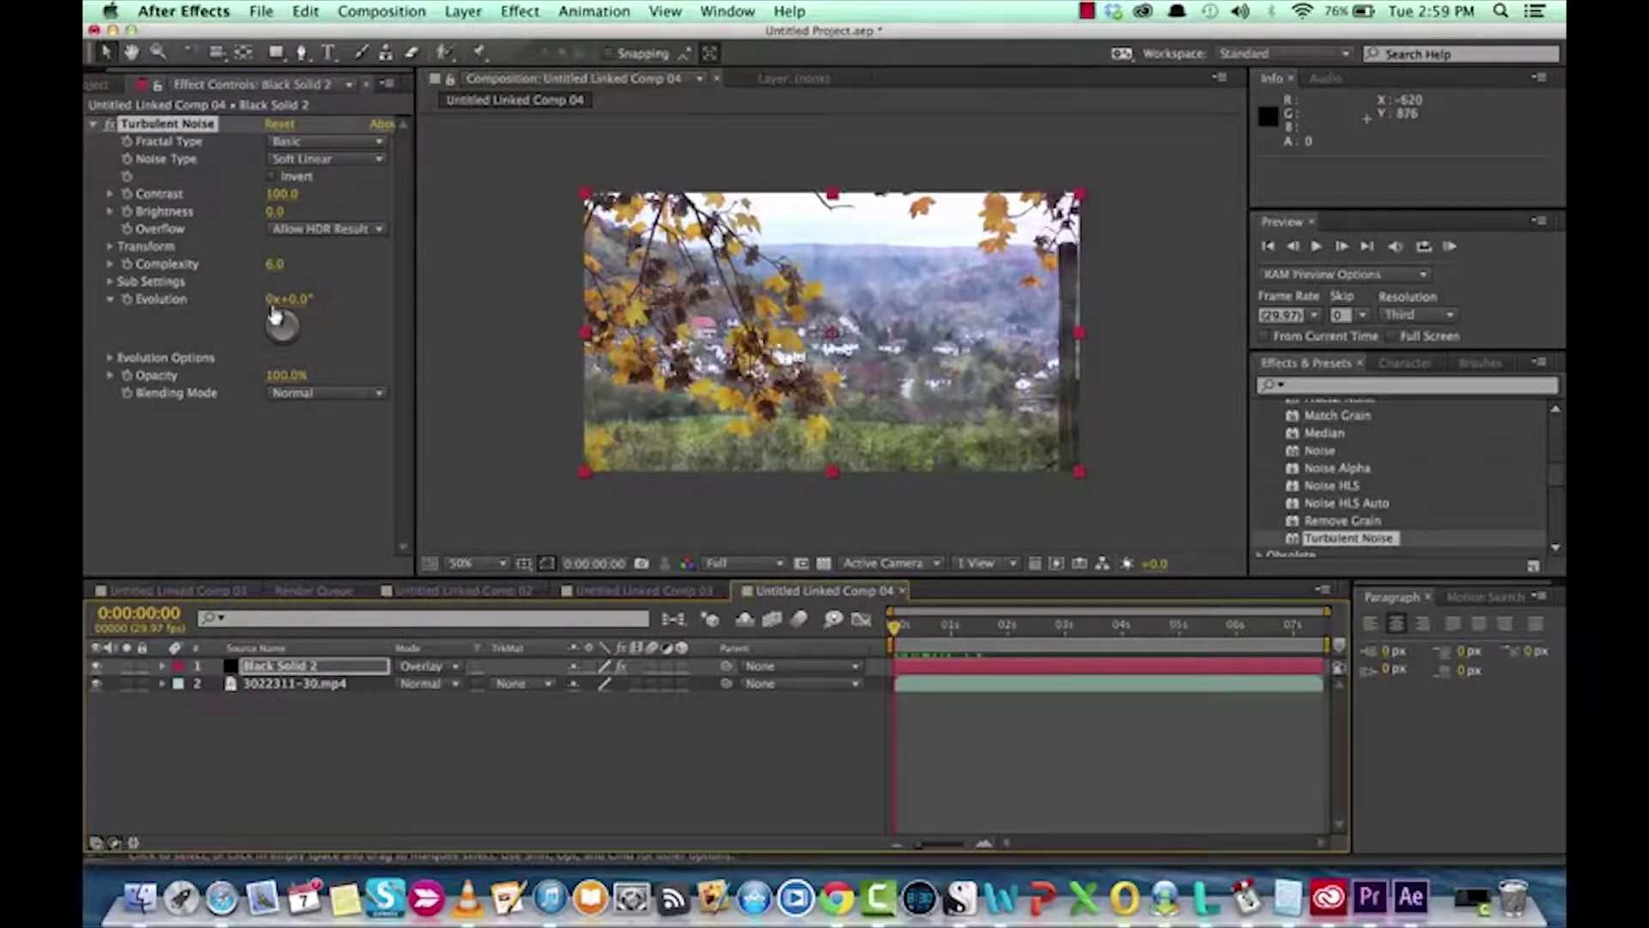
pyautogui.moveTo(283, 318); pyautogui.dragTo(337, 344)
pyautogui.press('super+z')
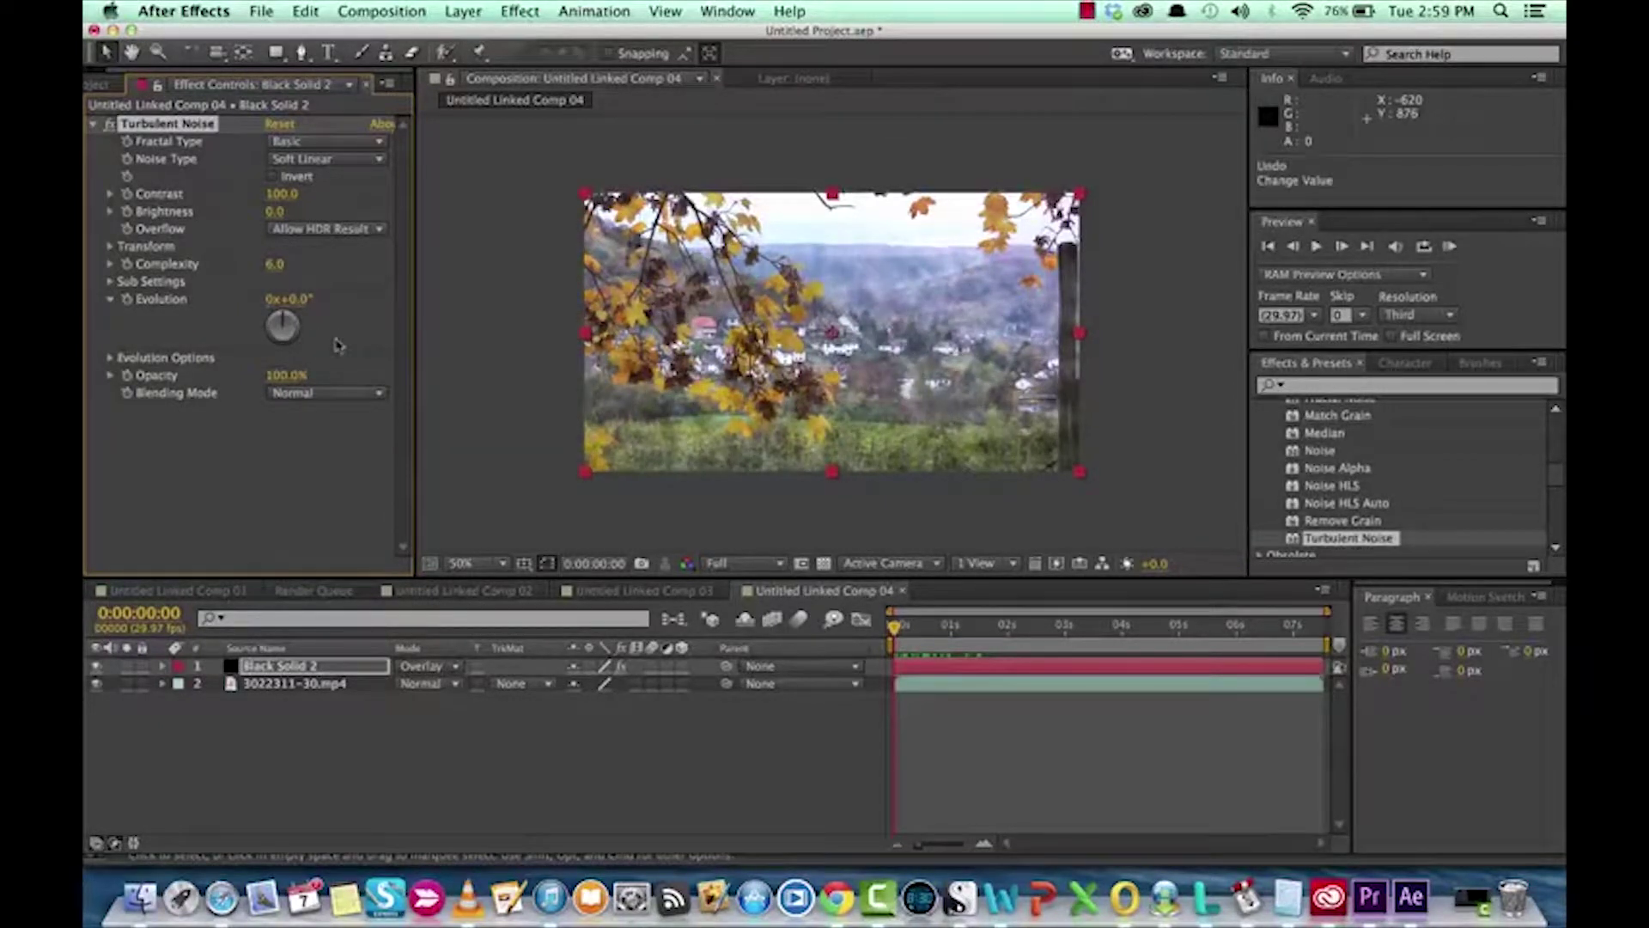
pyautogui.click(126, 300)
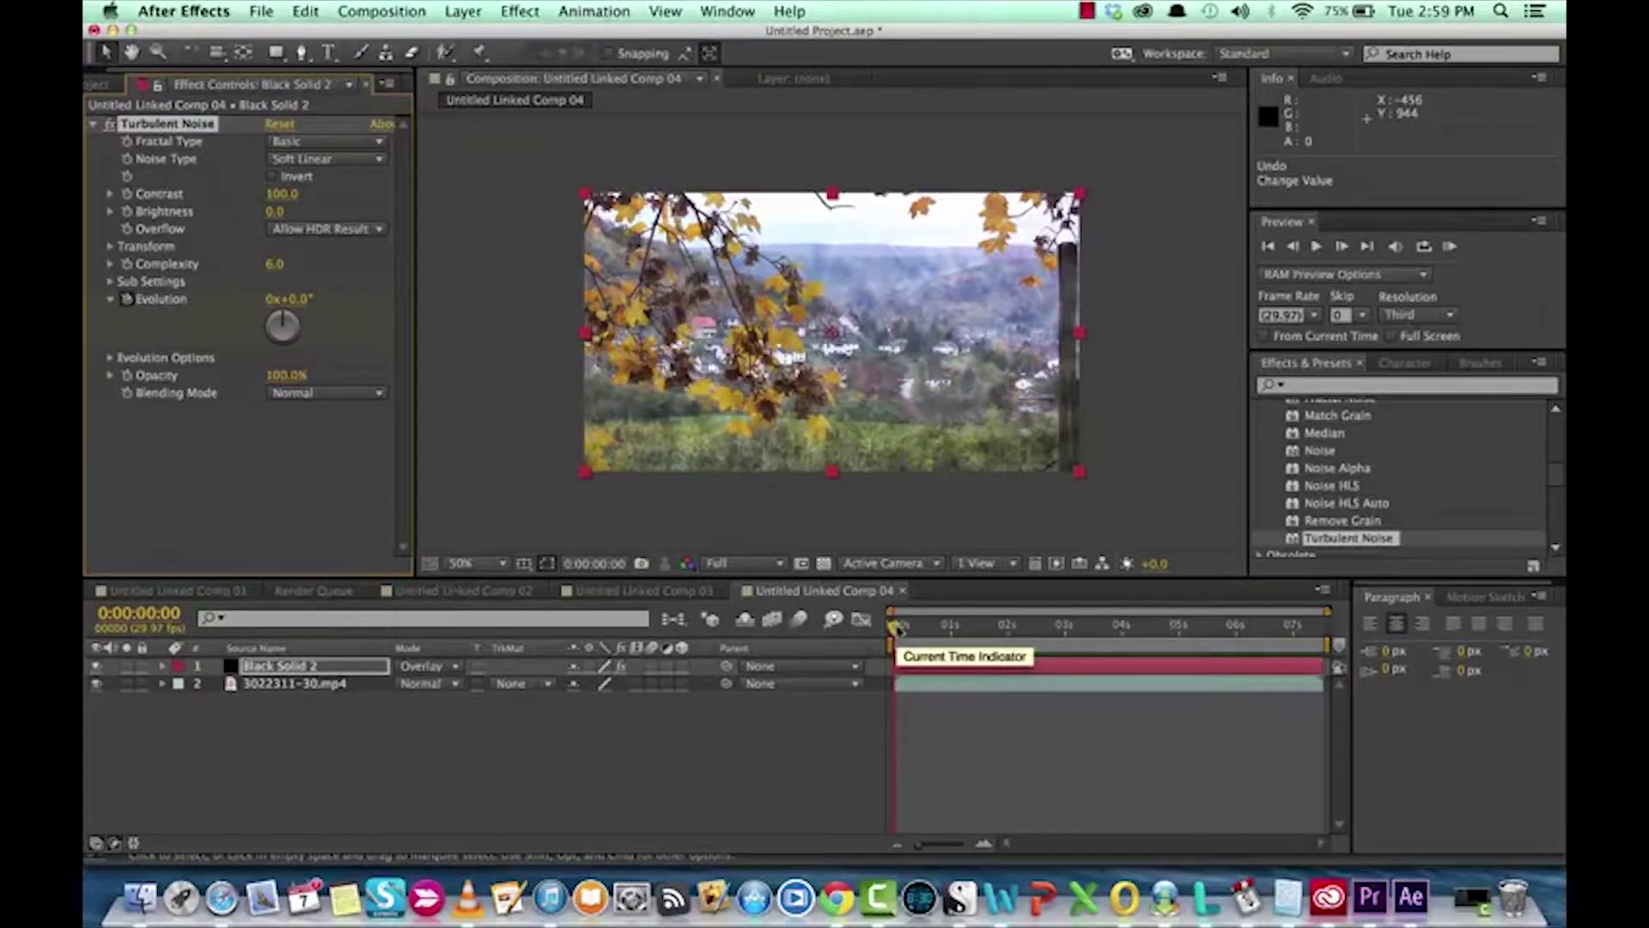
pyautogui.moveTo(896, 630); pyautogui.dragTo(1322, 650)
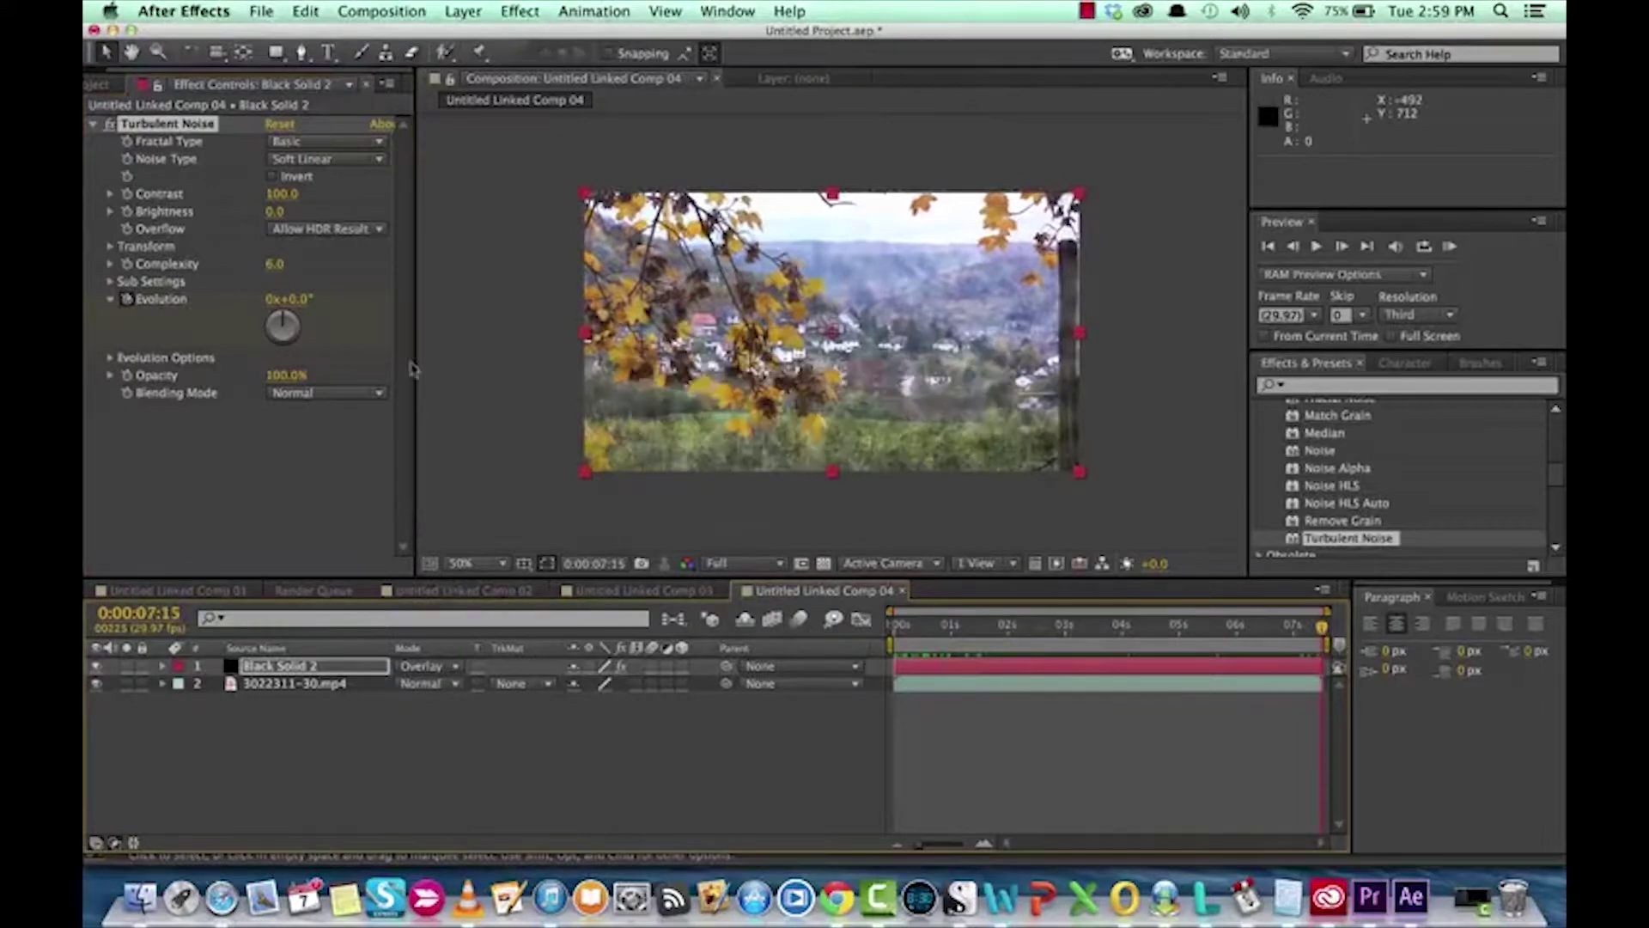
pyautogui.click(273, 300)
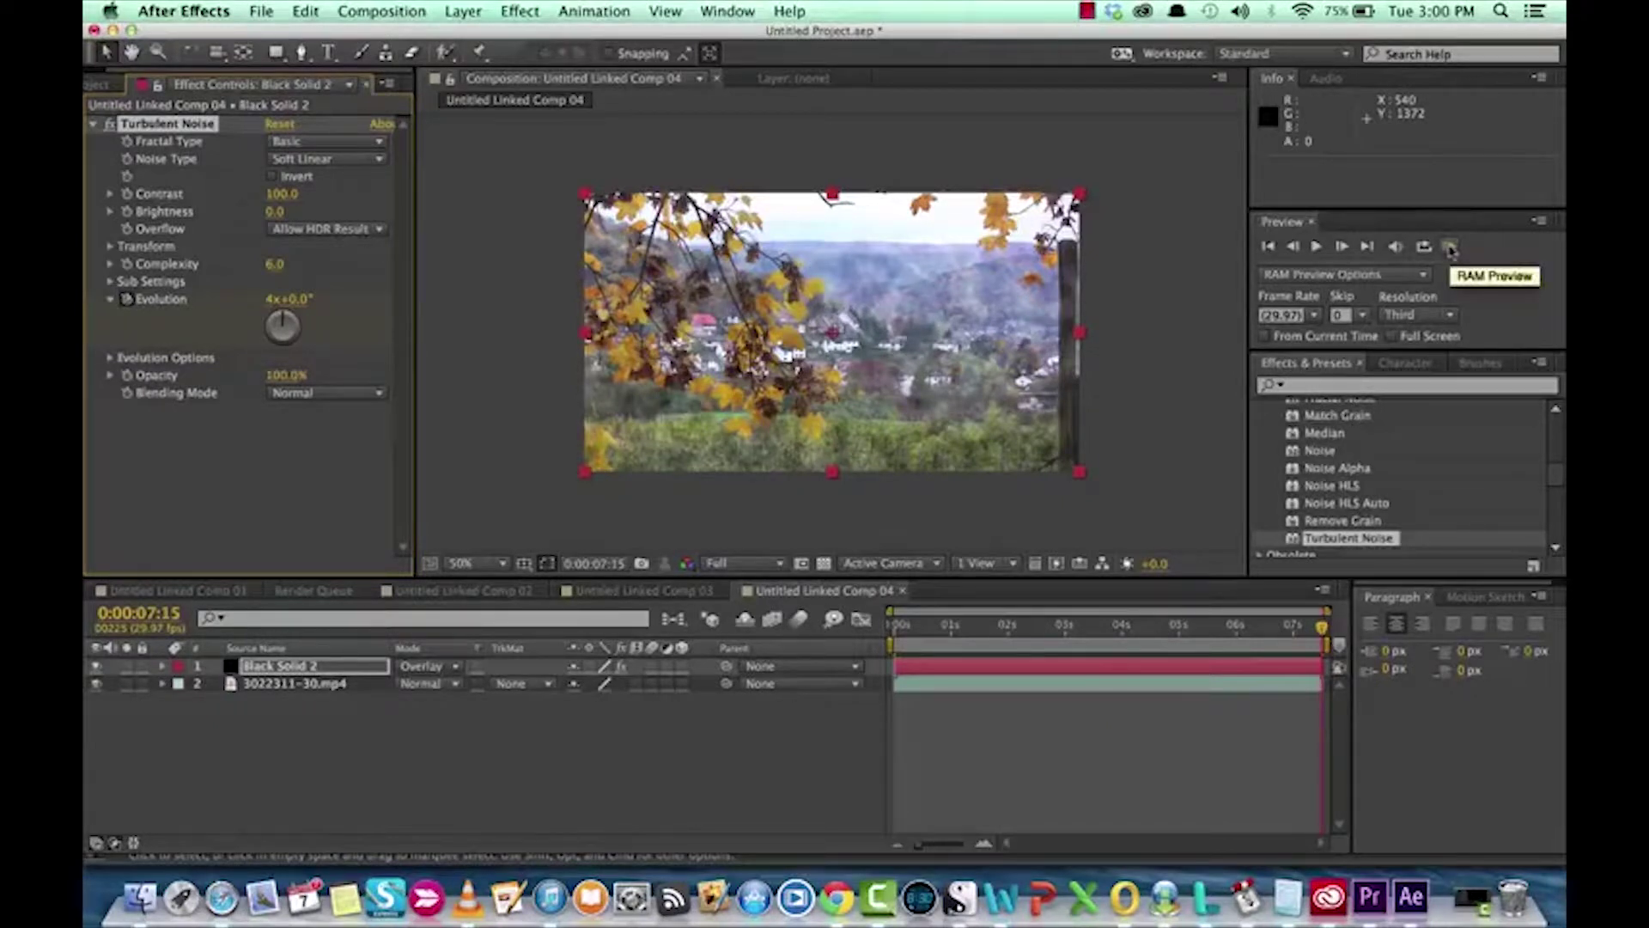
# Step: After a RAM preview, set Evolution to 2x+0.0° on the last frame, then return to the start
pyautogui.click(1450, 249)
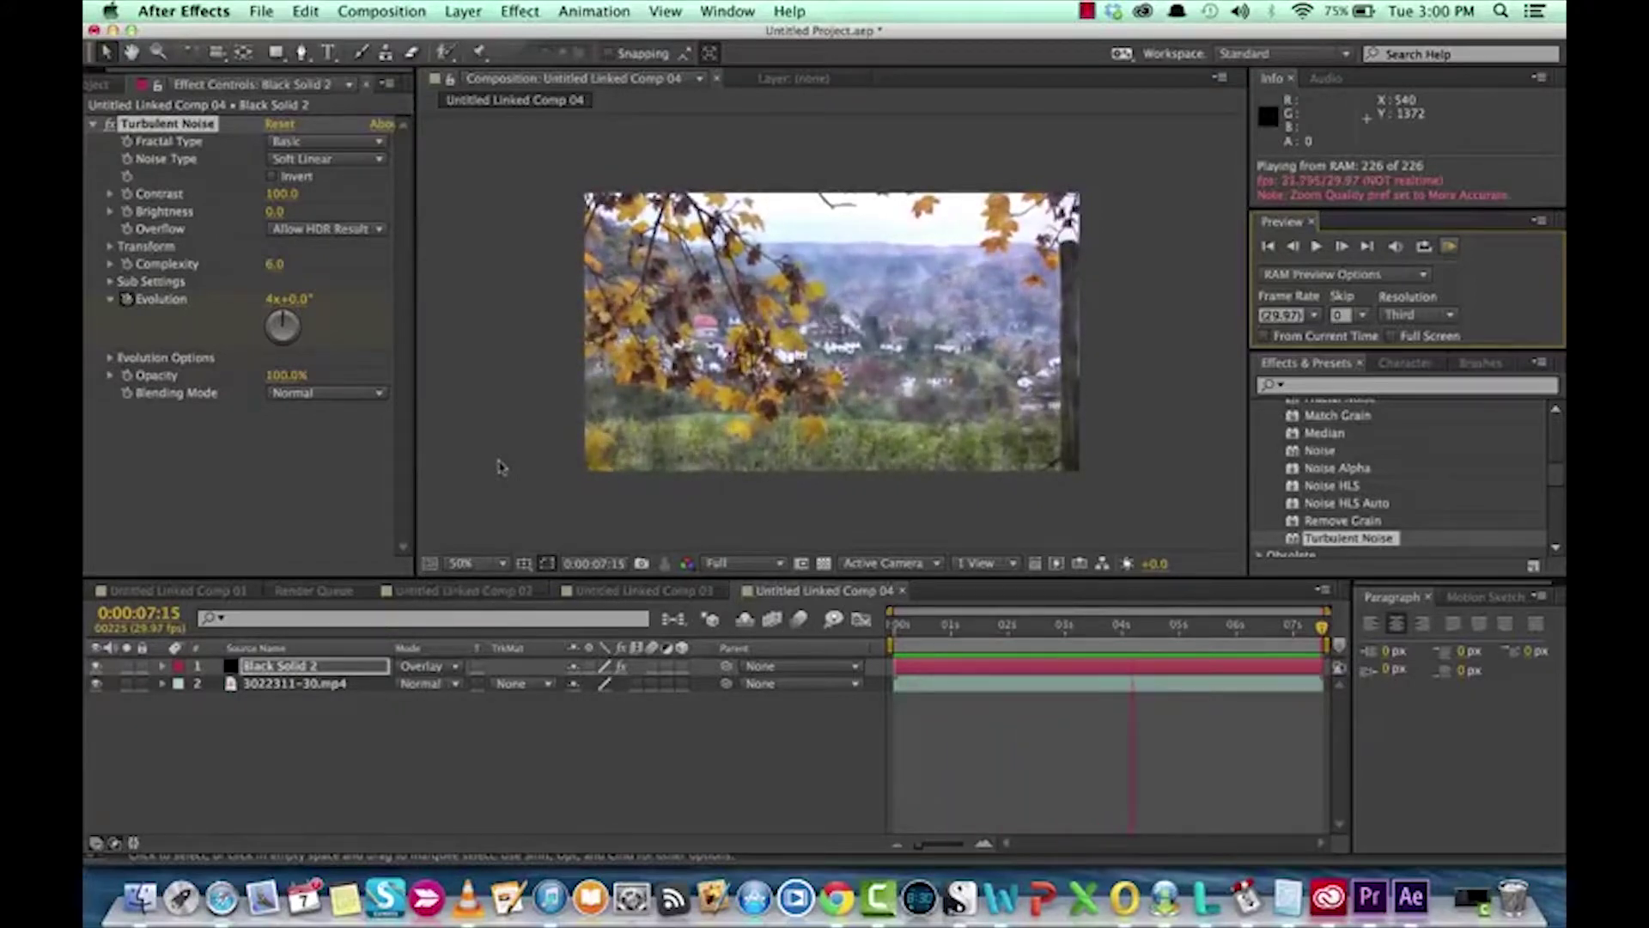
pyautogui.press('space')
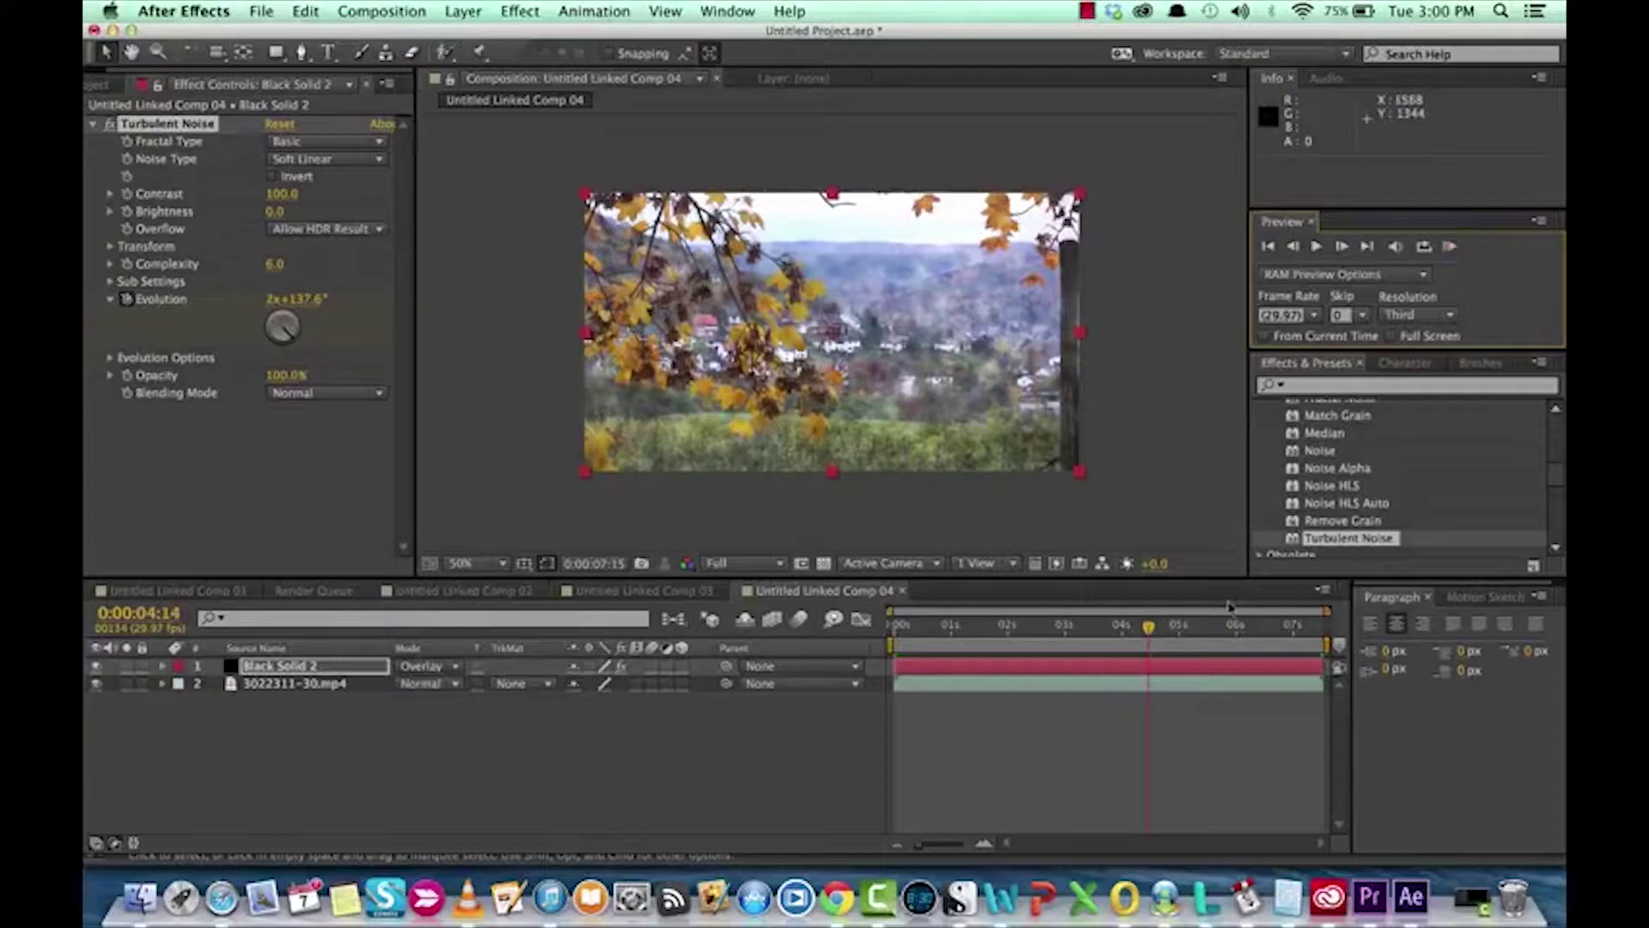
pyautogui.click(1335, 636)
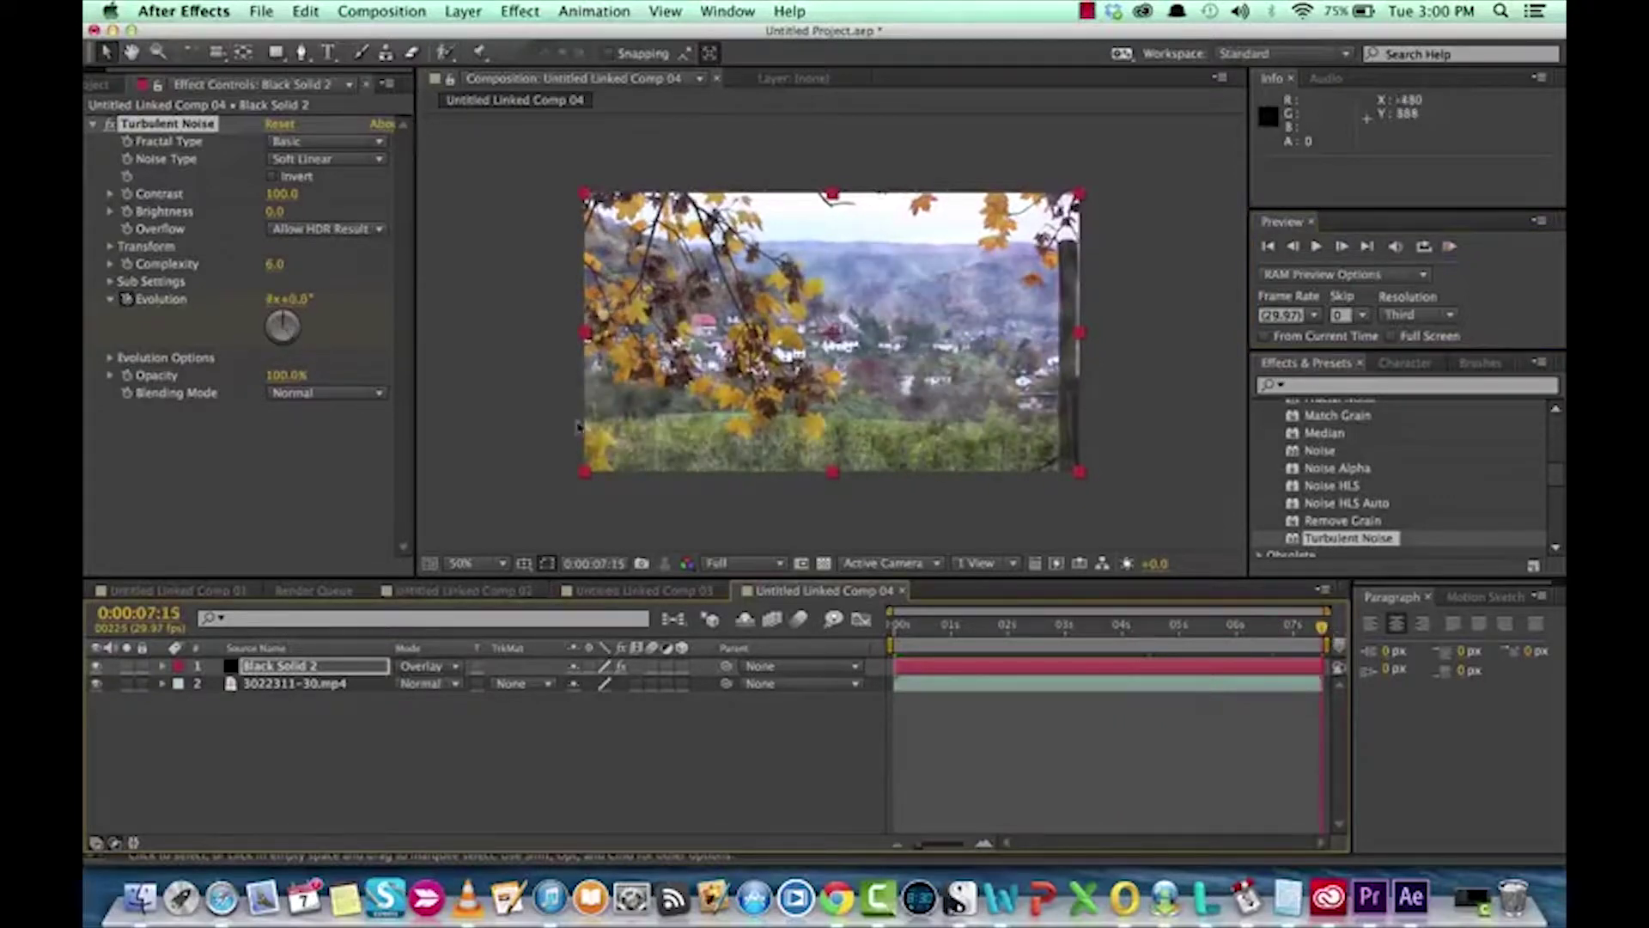
pyautogui.click(273, 314)
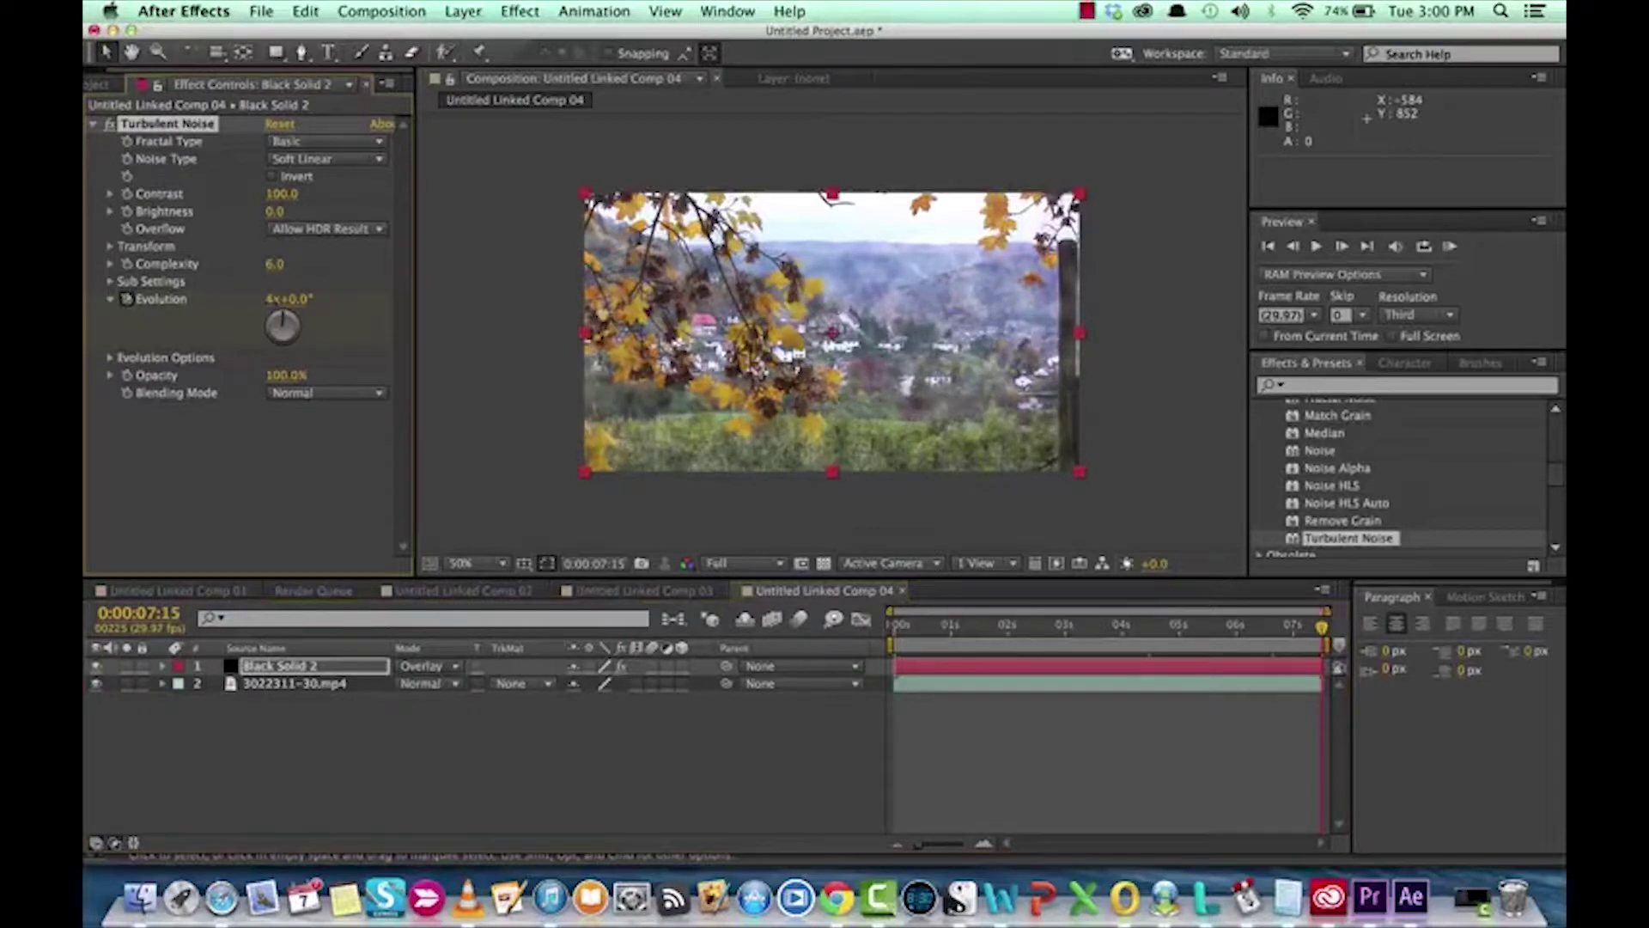
pyautogui.click(271, 299)
pyautogui.write('2')
pyautogui.press('Return')
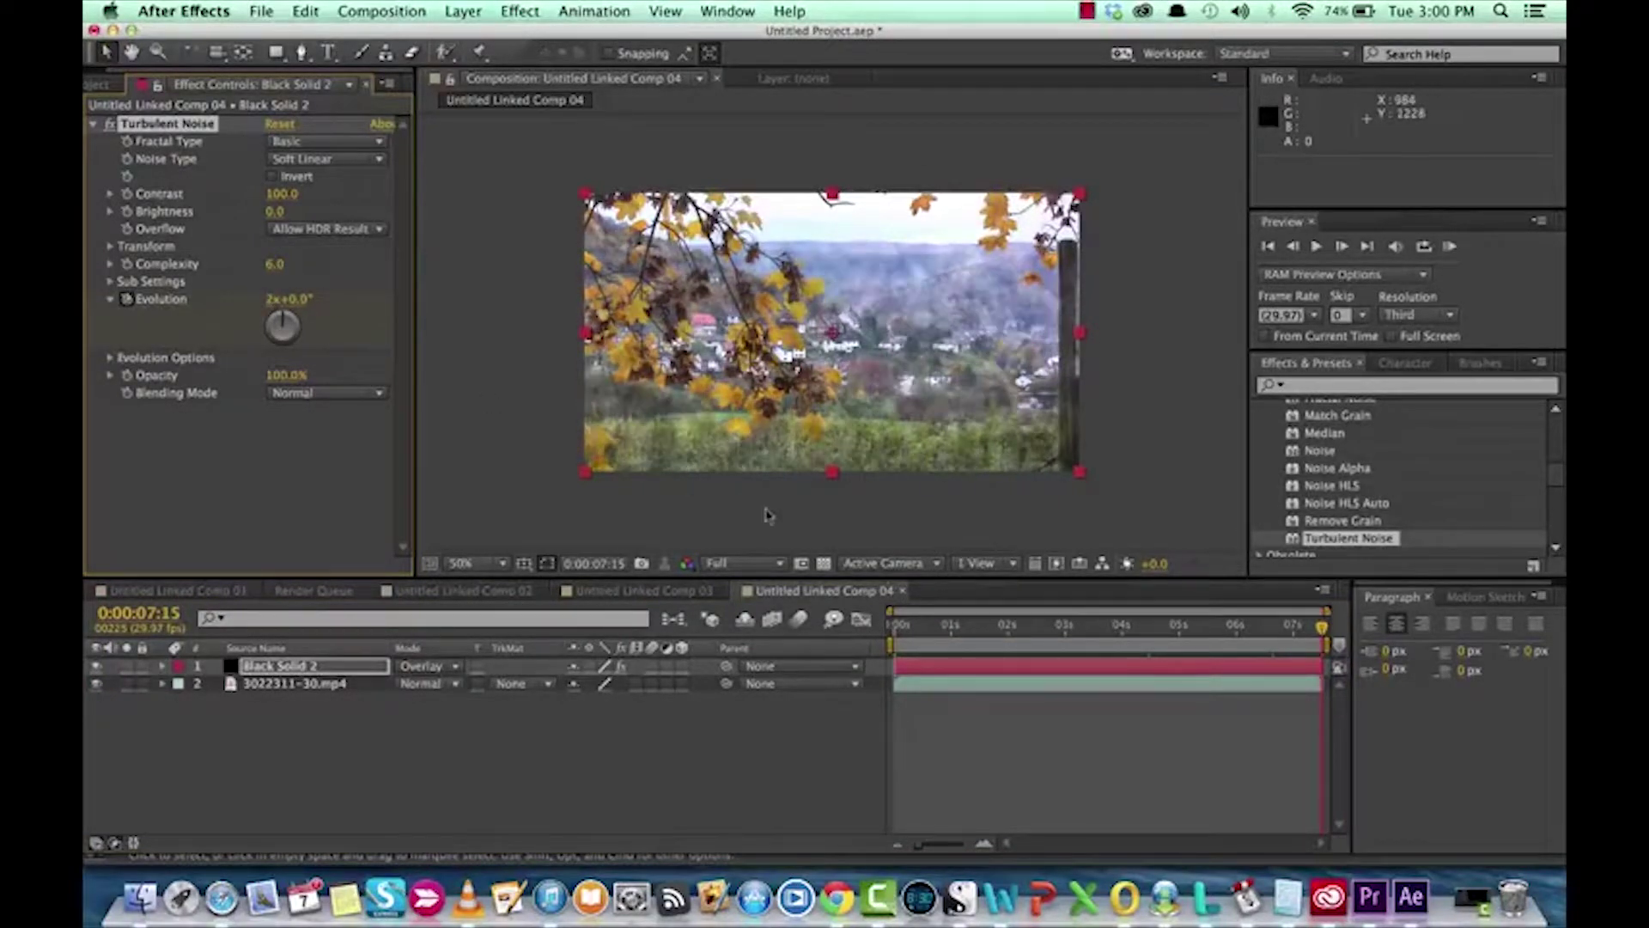
pyautogui.press('Home')
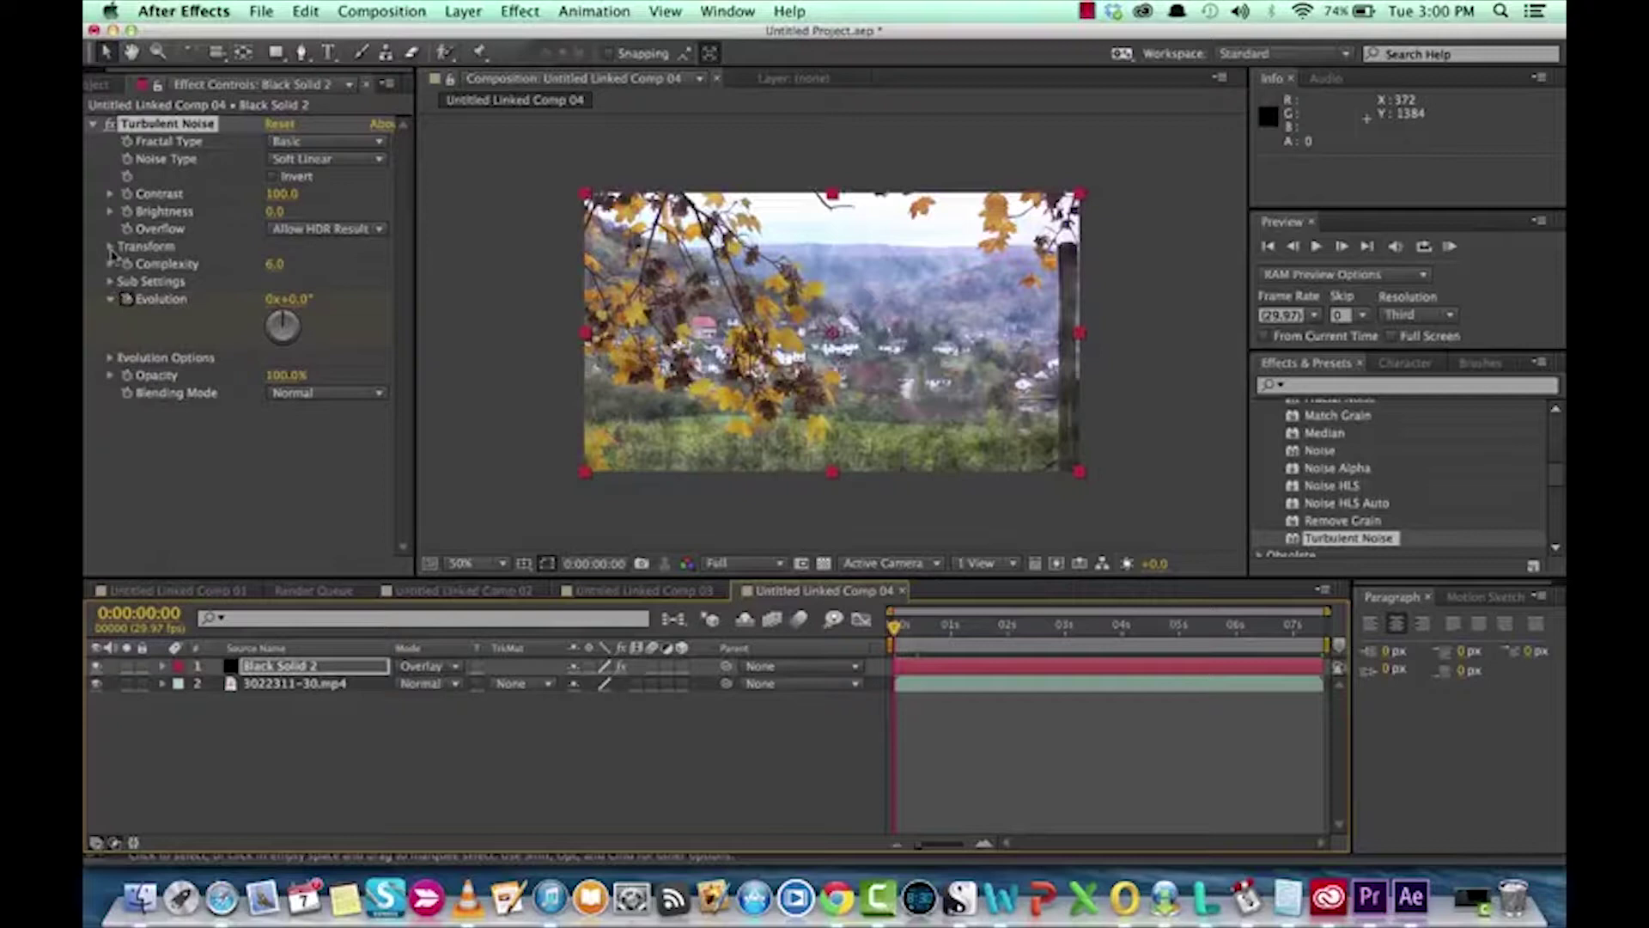
# Step: Lower the Turbulent Noise Contrast to 74, then scrub the first second to check it
pyautogui.click(110, 247)
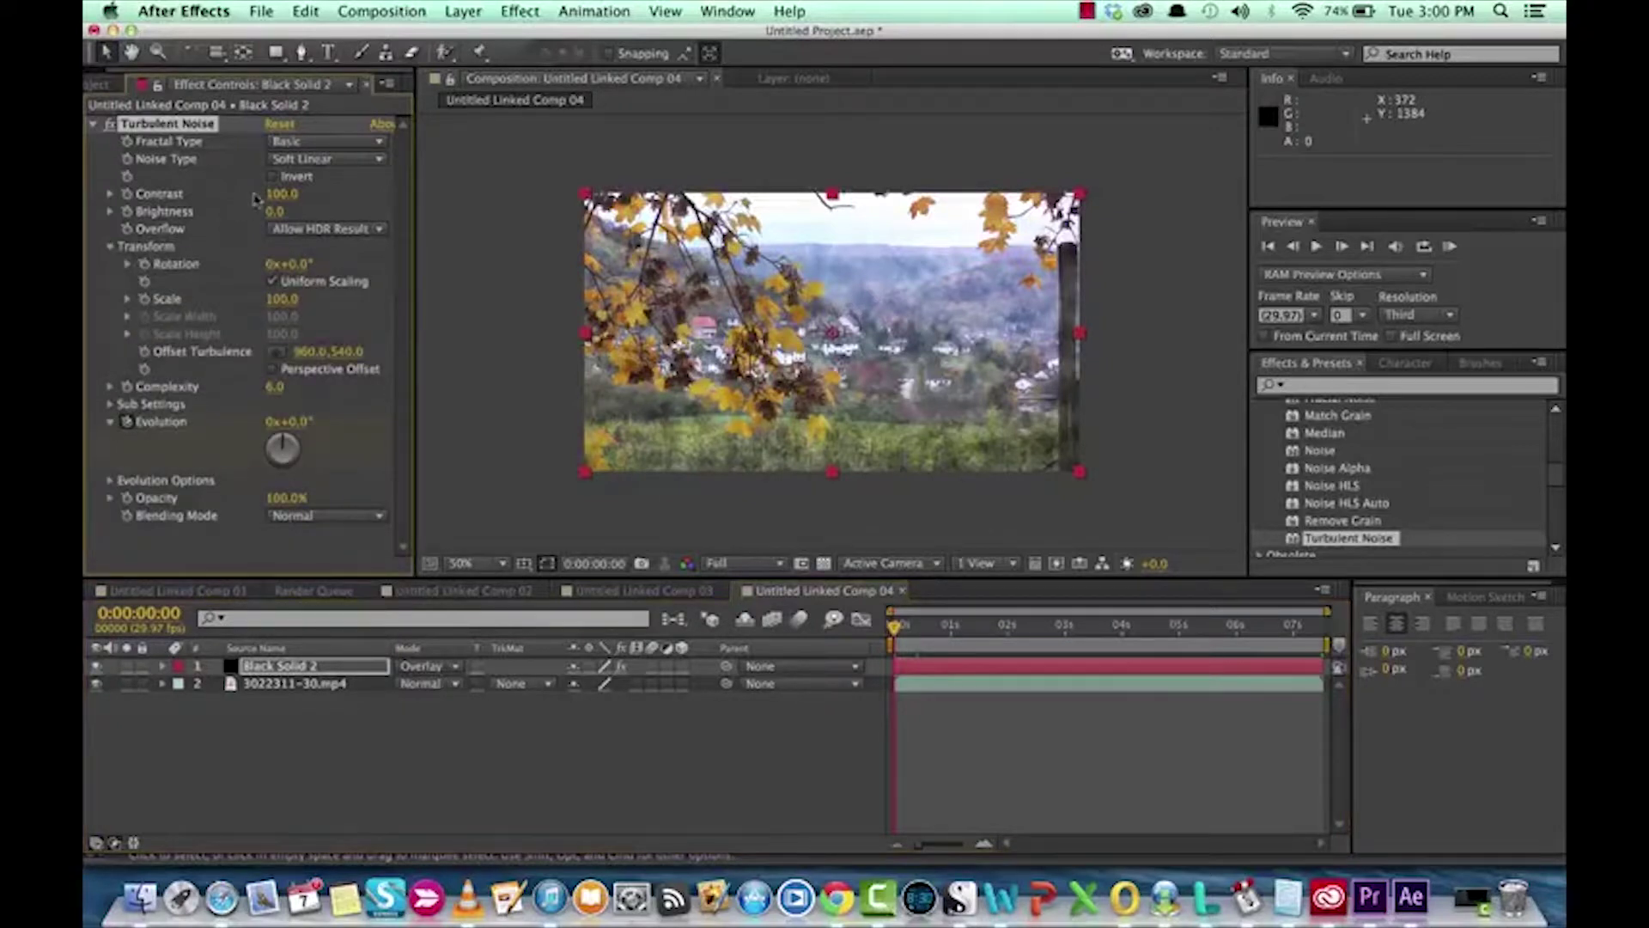
pyautogui.moveTo(284, 202)
pyautogui.mouseDown()
pyautogui.moveTo(225, 203)
pyautogui.moveTo(428, 204)
pyautogui.moveTo(219, 213)
pyautogui.moveTo(278, 213)
pyautogui.mouseUp()
pyautogui.click(128, 298)
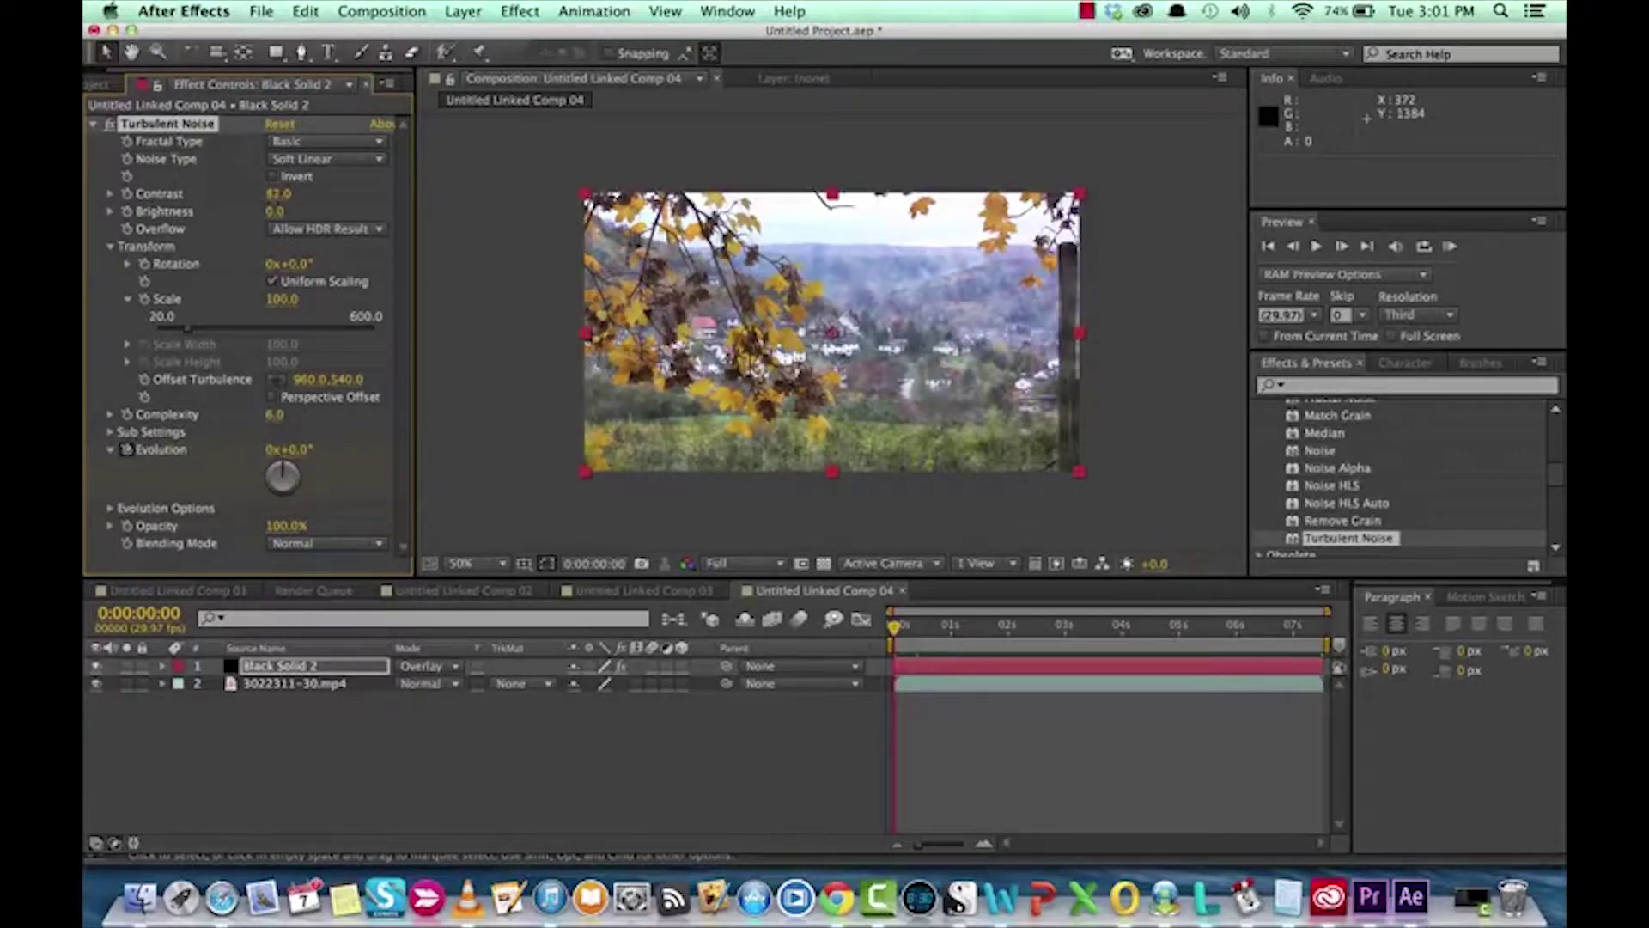
pyautogui.moveTo(274, 194); pyautogui.dragTo(271, 194)
pyautogui.moveTo(273, 194); pyautogui.dragTo(272, 194)
pyautogui.click(963, 635)
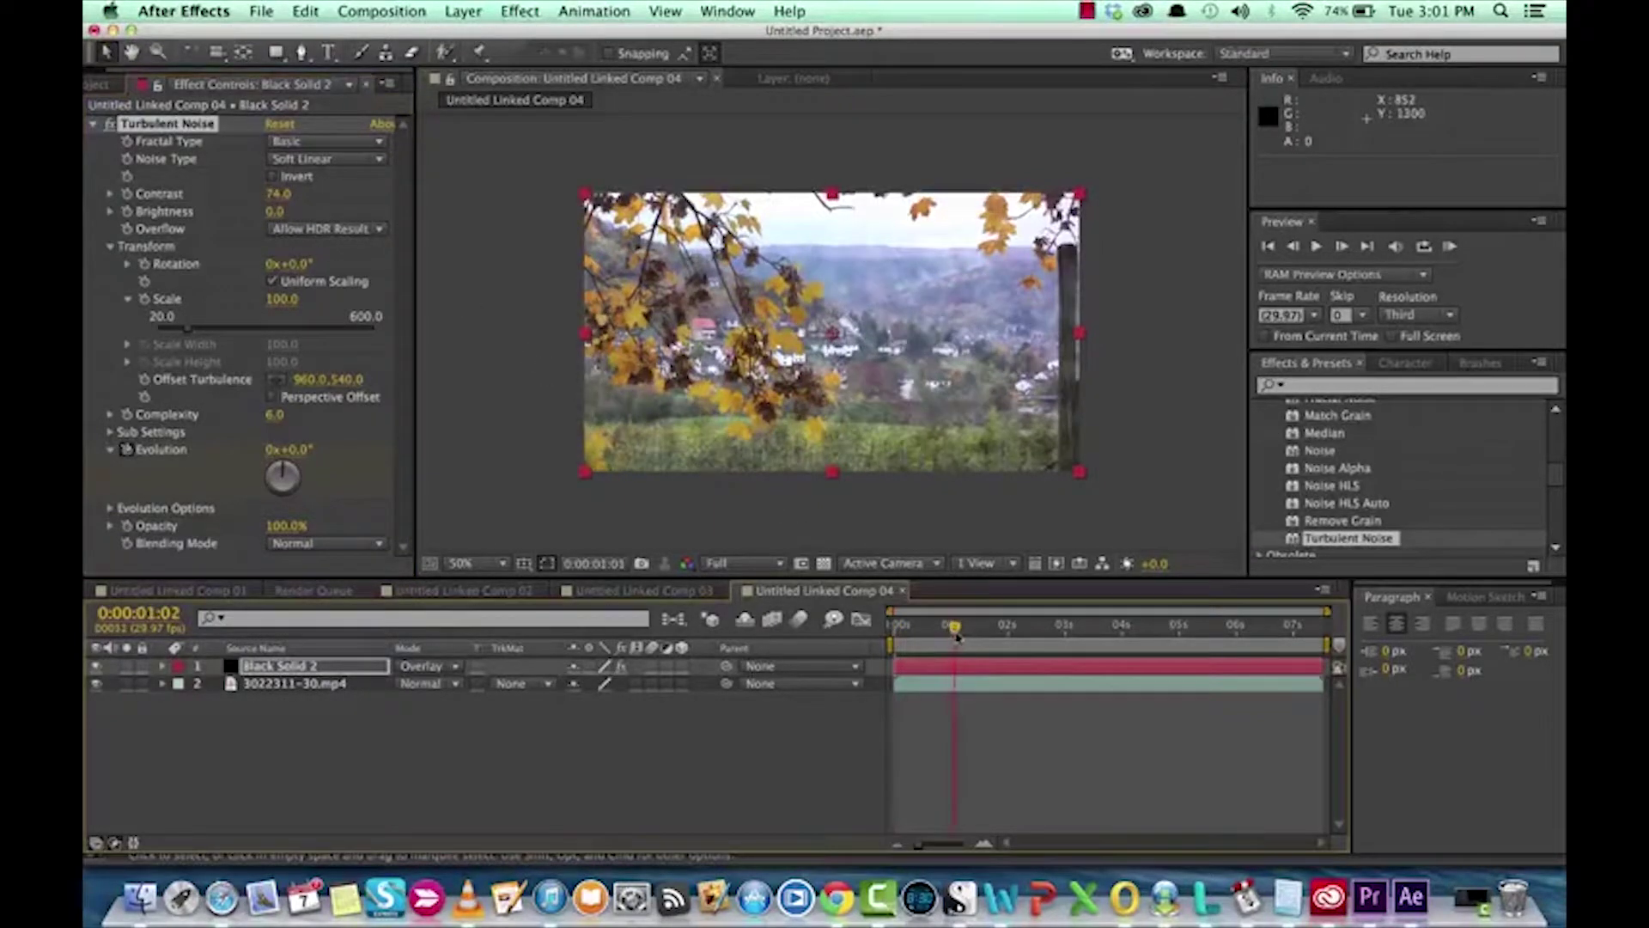
pyautogui.moveTo(966, 636); pyautogui.dragTo(891, 635)
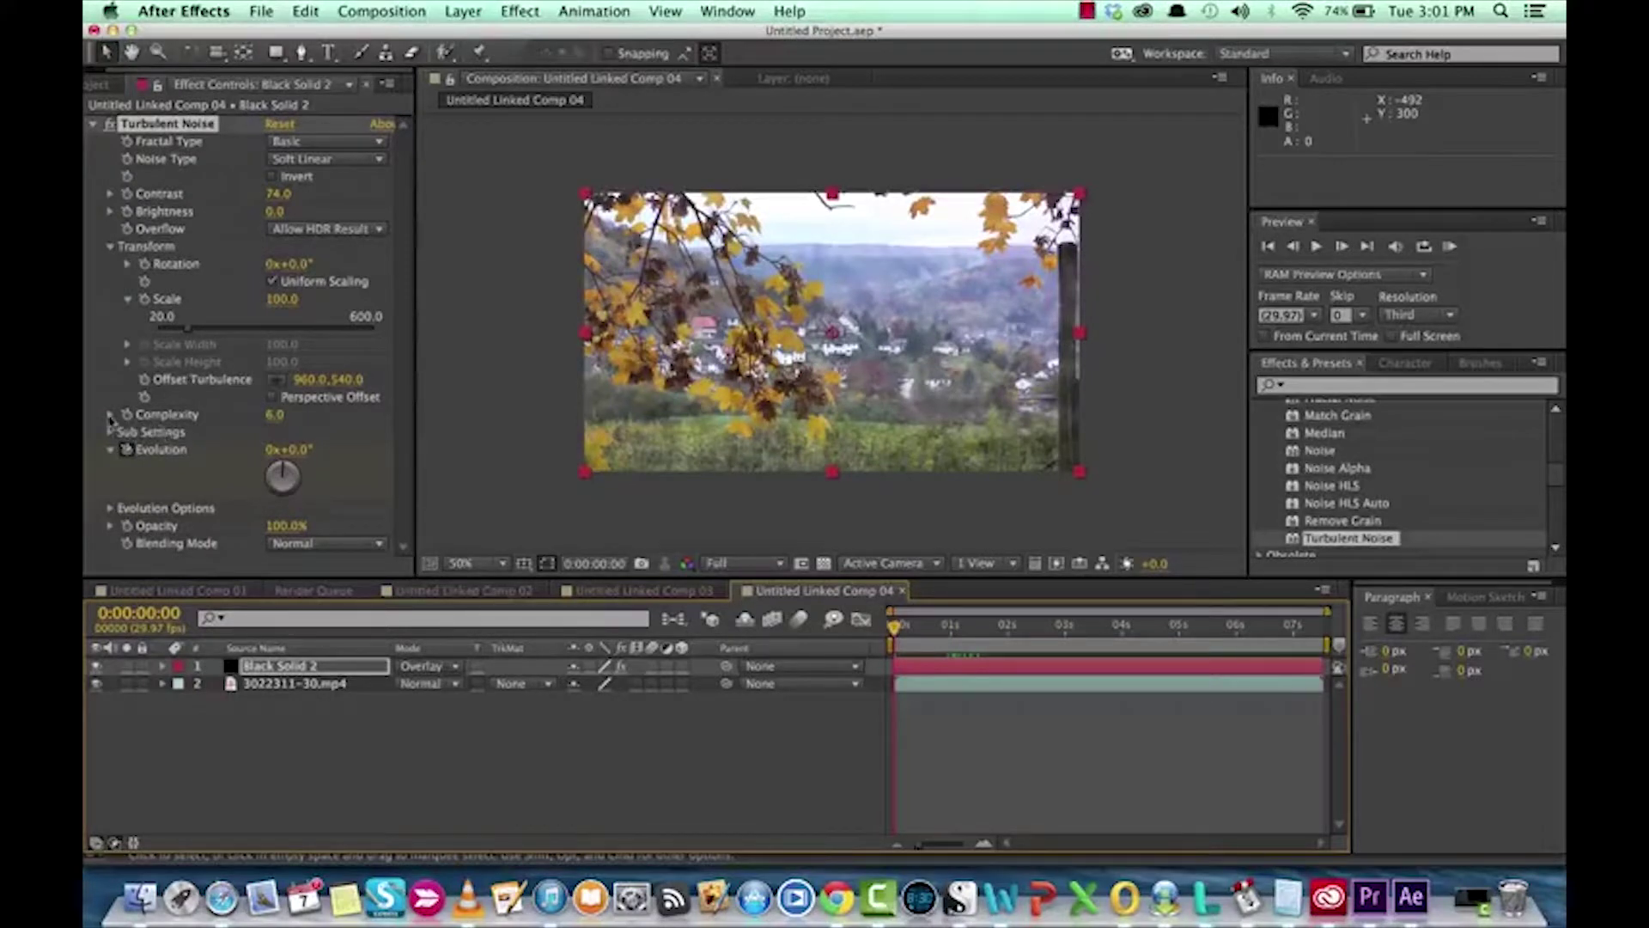
pyautogui.click(108, 415)
pyautogui.click(108, 415)
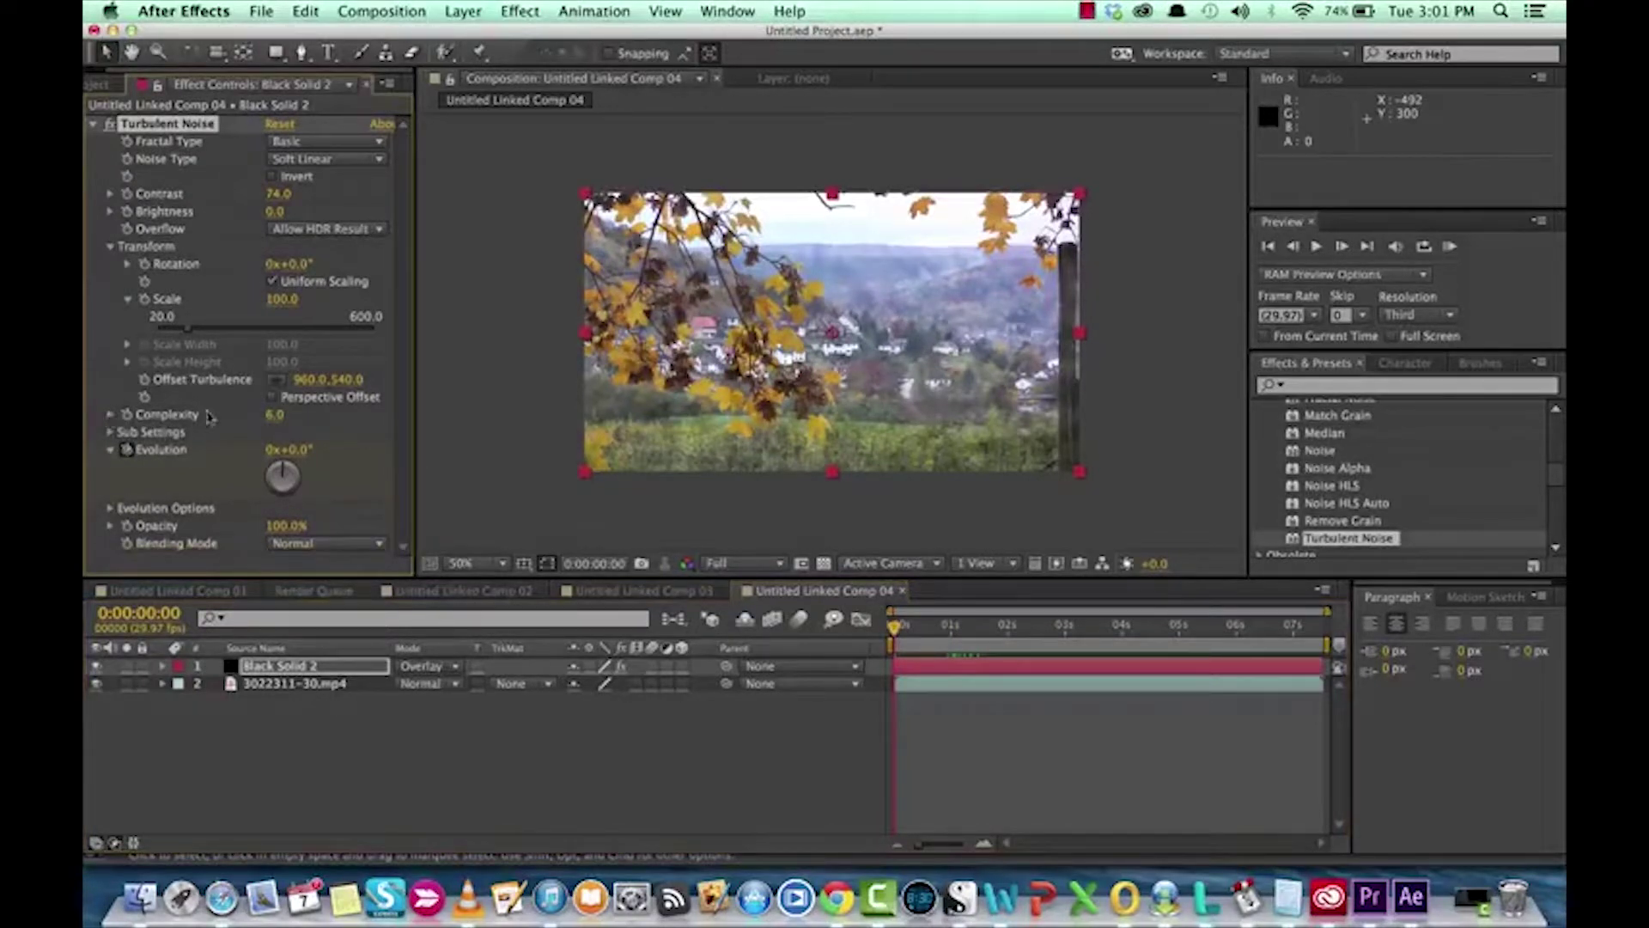
pyautogui.click(275, 415)
pyautogui.press('Return')
pyautogui.moveTo(274, 415); pyautogui.dragTo(284, 415)
pyautogui.moveTo(281, 416); pyautogui.dragTo(266, 416)
pyautogui.moveTo(274, 415); pyautogui.dragTo(271, 416)
pyautogui.click(925, 627)
pyautogui.moveTo(925, 633); pyautogui.dragTo(952, 635)
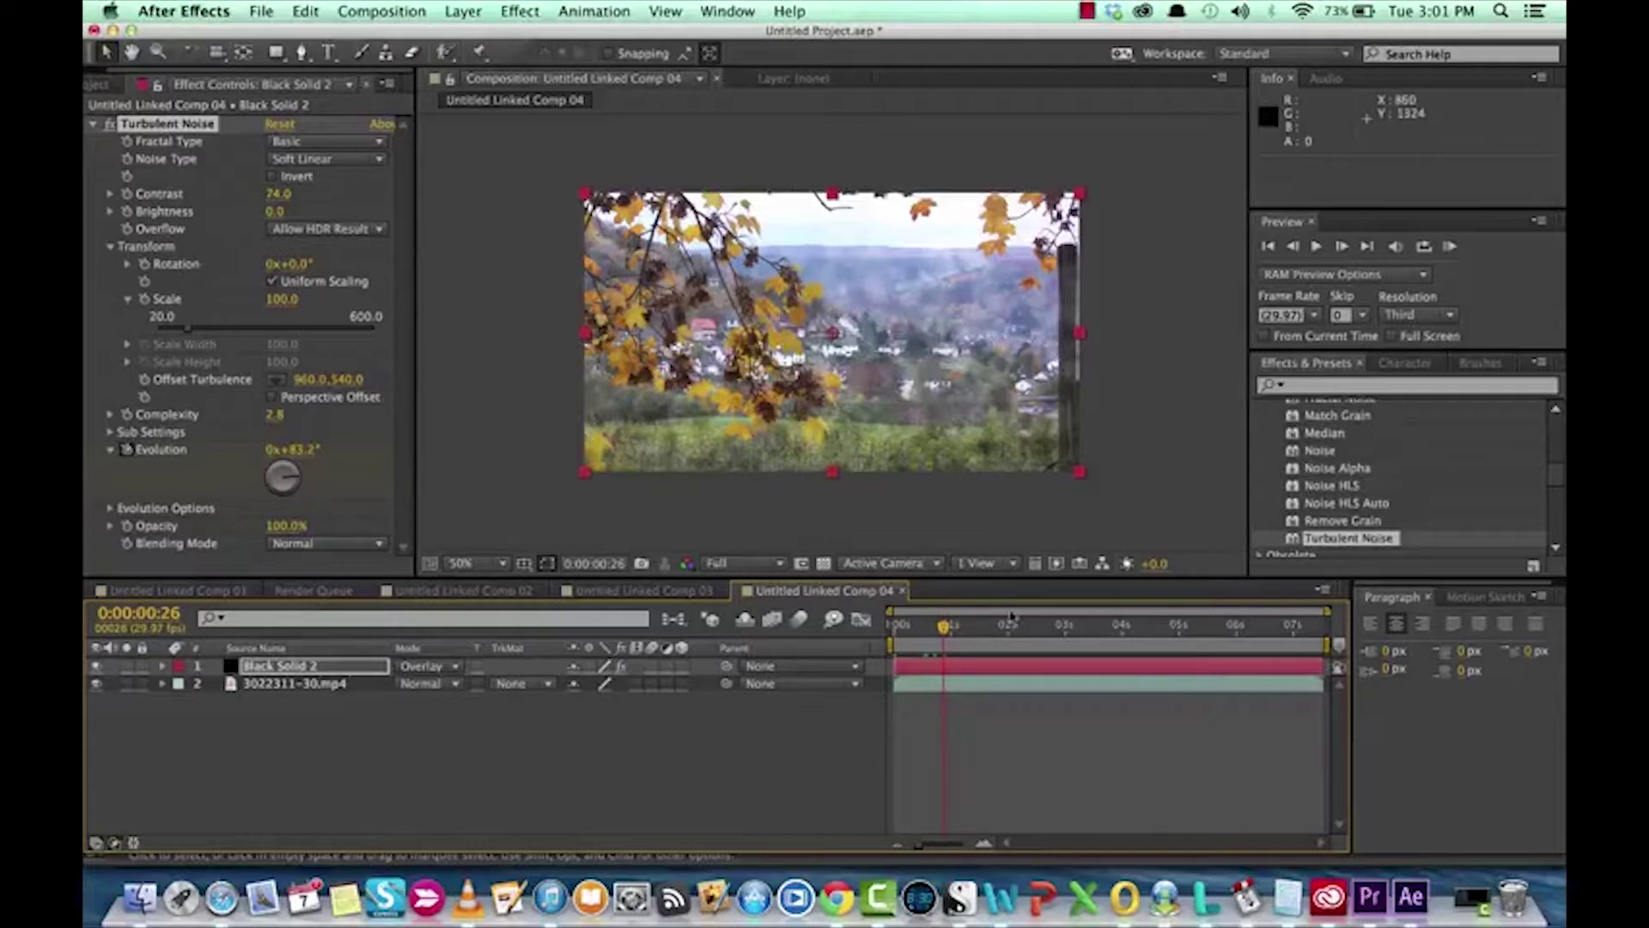
pyautogui.press('Home')
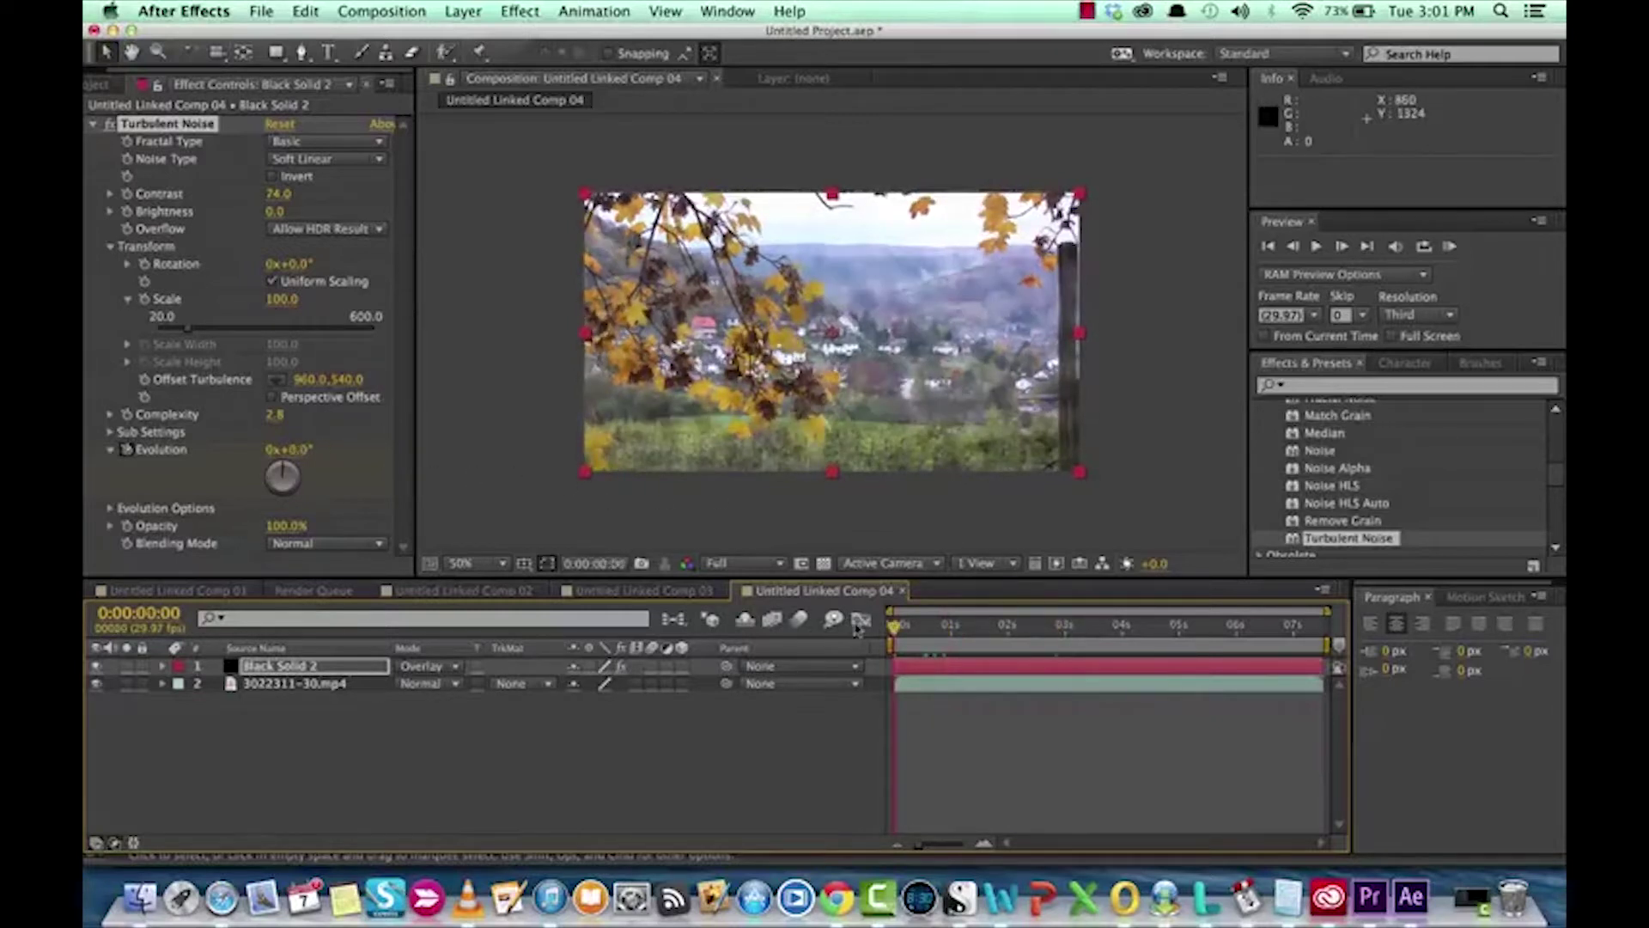
pyautogui.moveTo(274, 415); pyautogui.dragTo(447, 388)
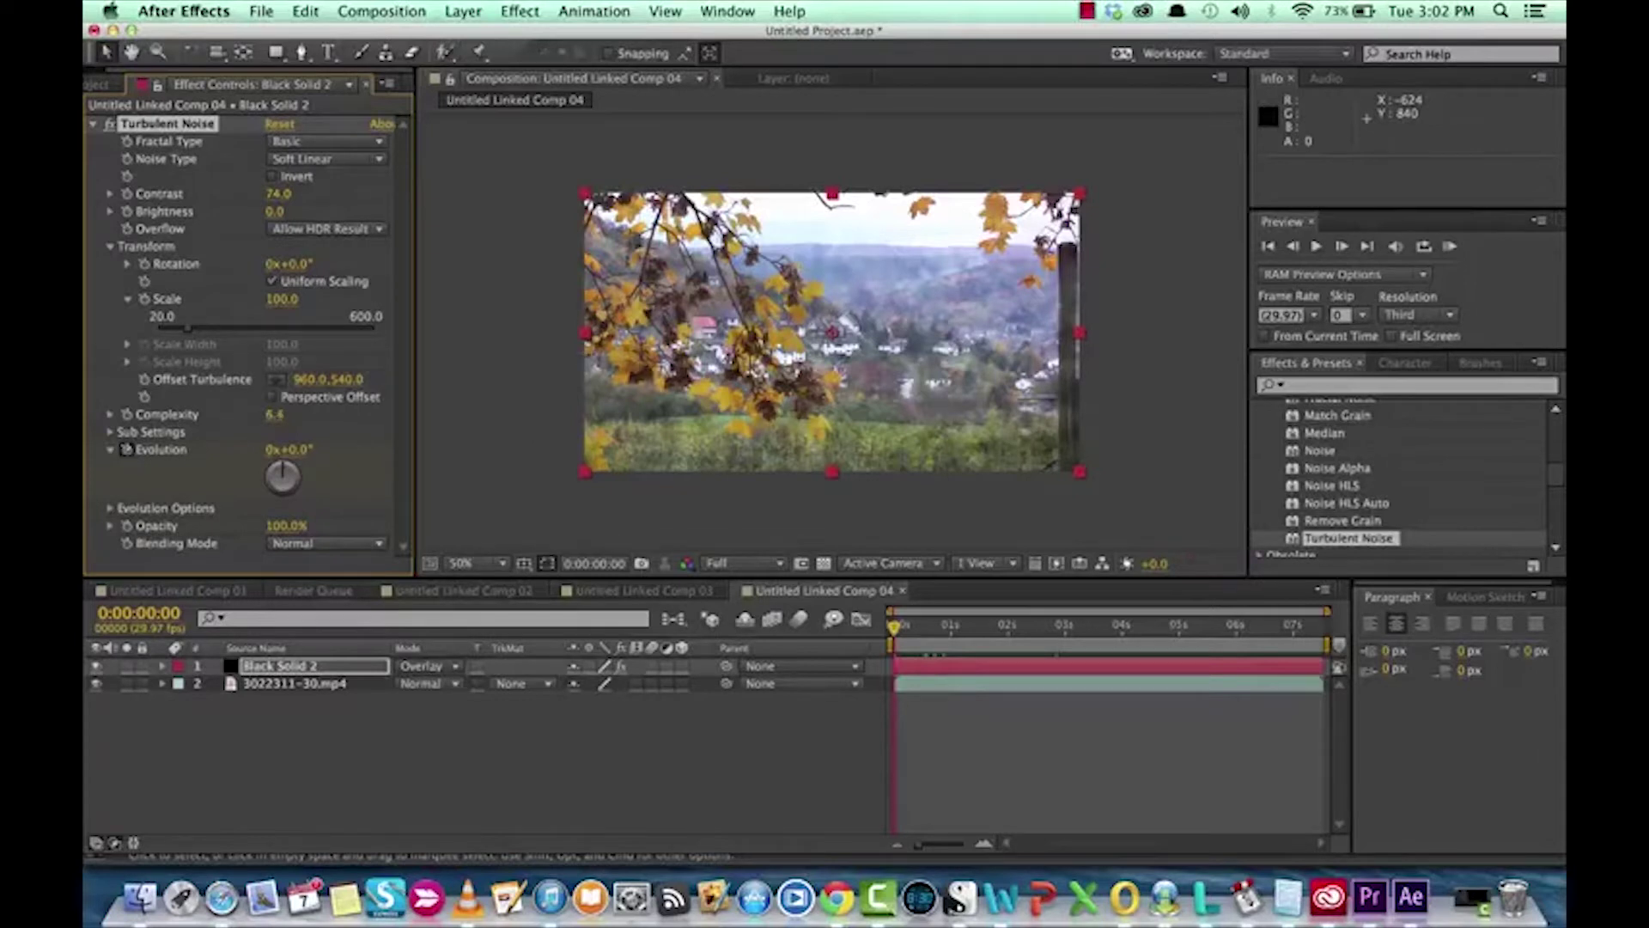
pyautogui.moveTo(274, 415); pyautogui.dragTo(272, 415)
pyautogui.moveTo(554, 359); pyautogui.dragTo(543, 365)
pyautogui.click(110, 433)
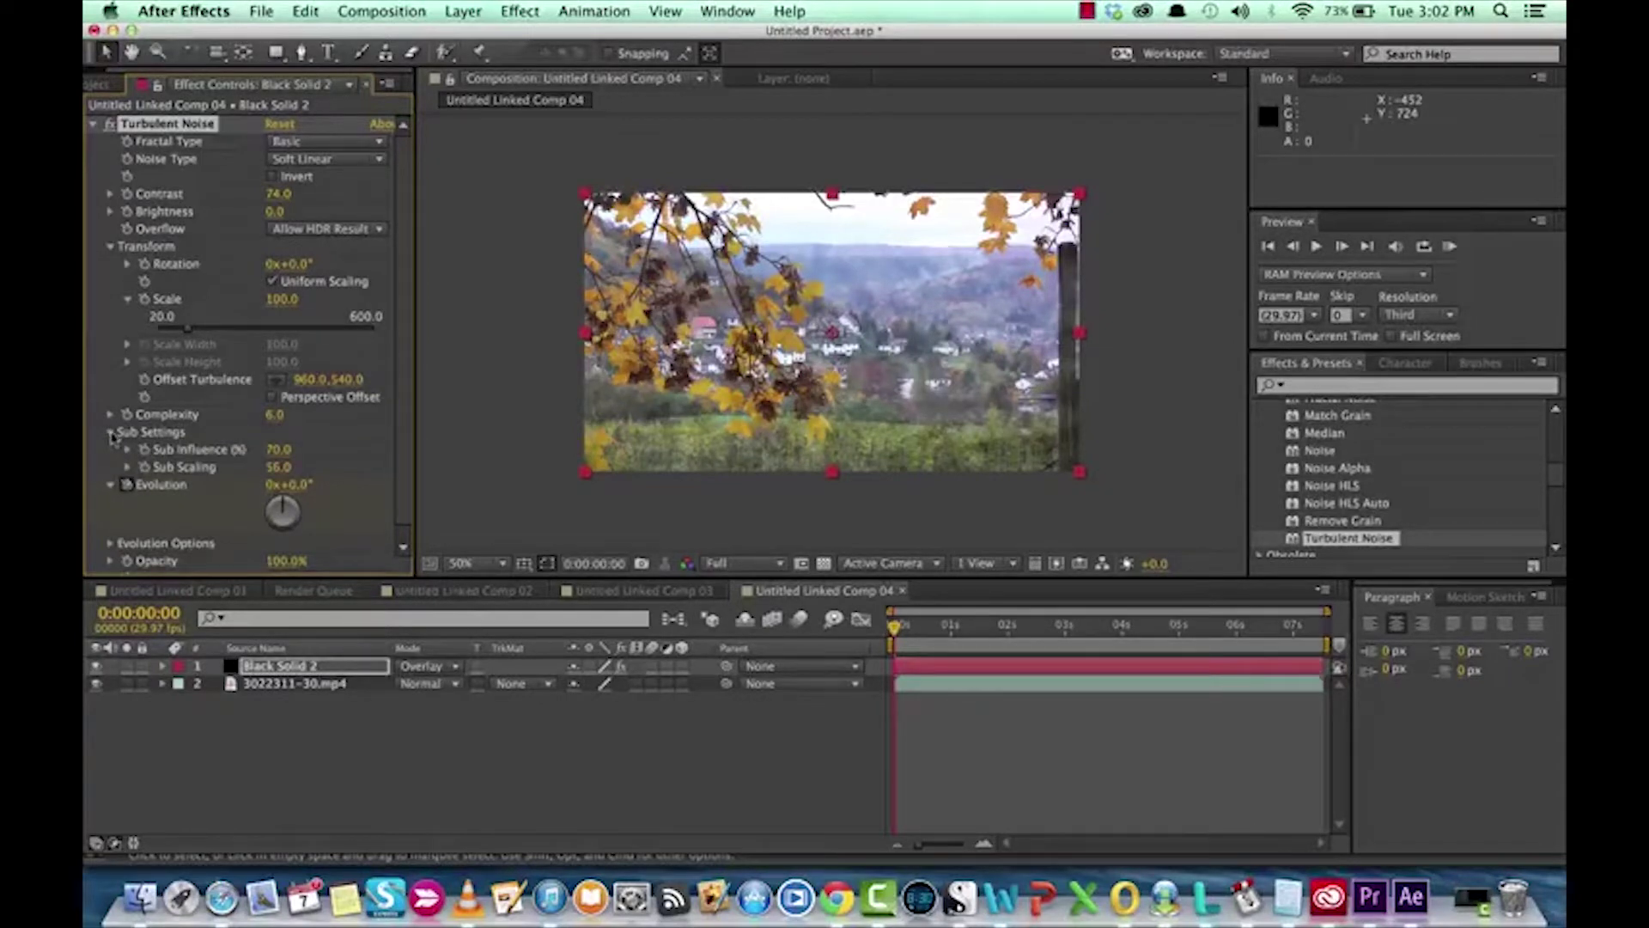
pyautogui.click(111, 434)
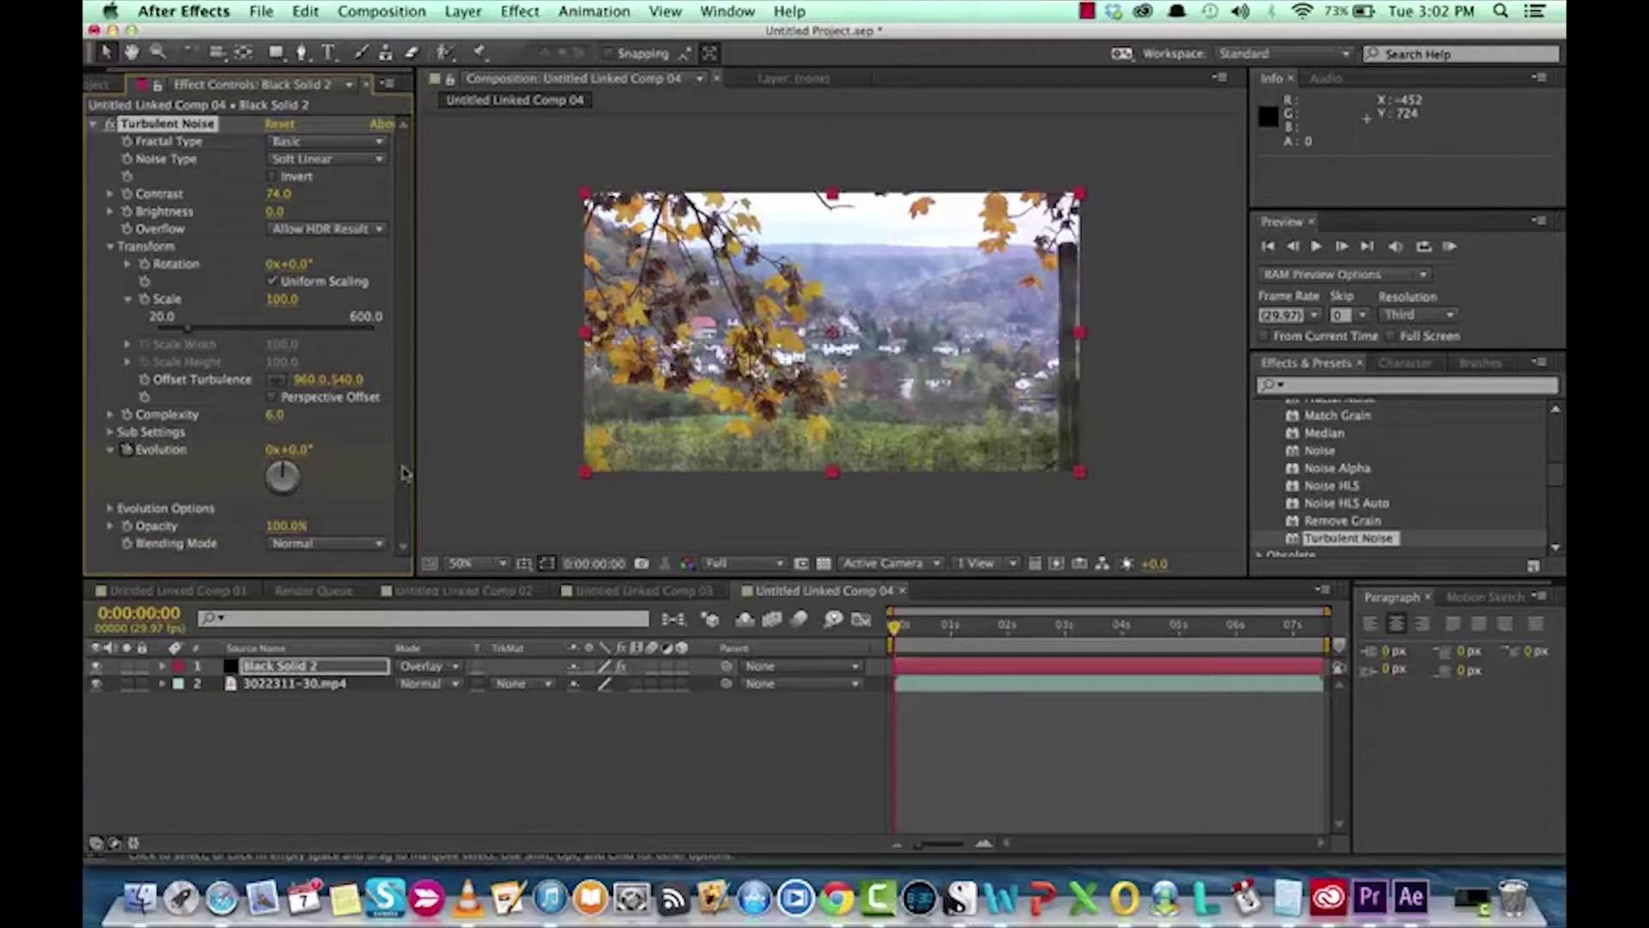
pyautogui.click(110, 508)
pyautogui.scroll(-1, 164, 502)
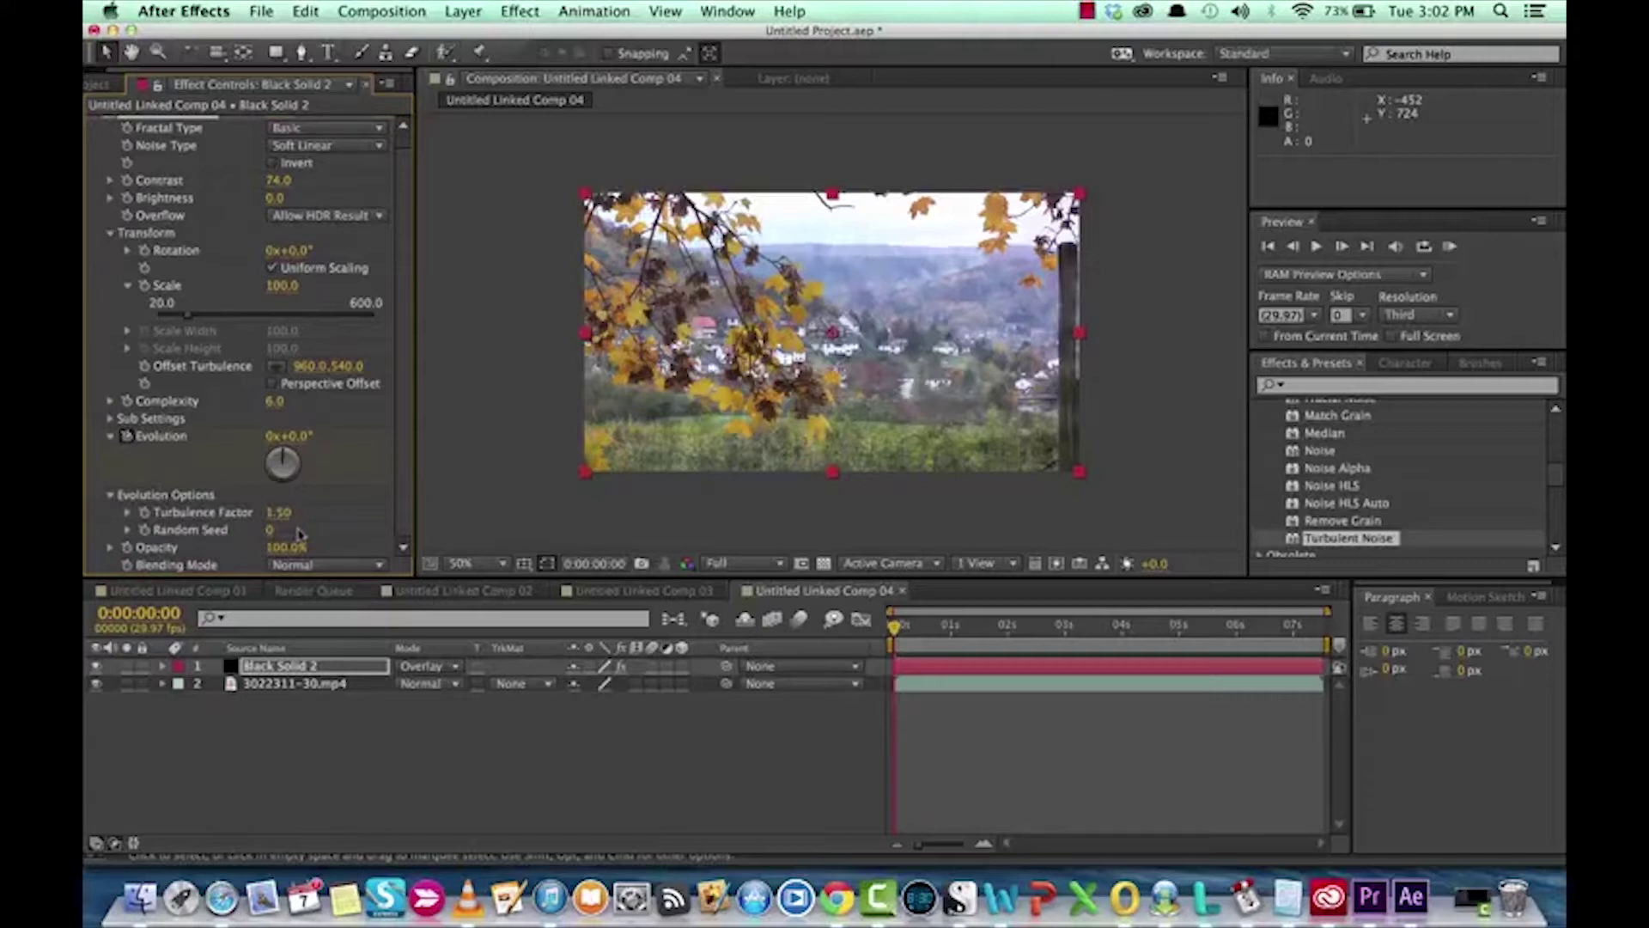
pyautogui.click(110, 494)
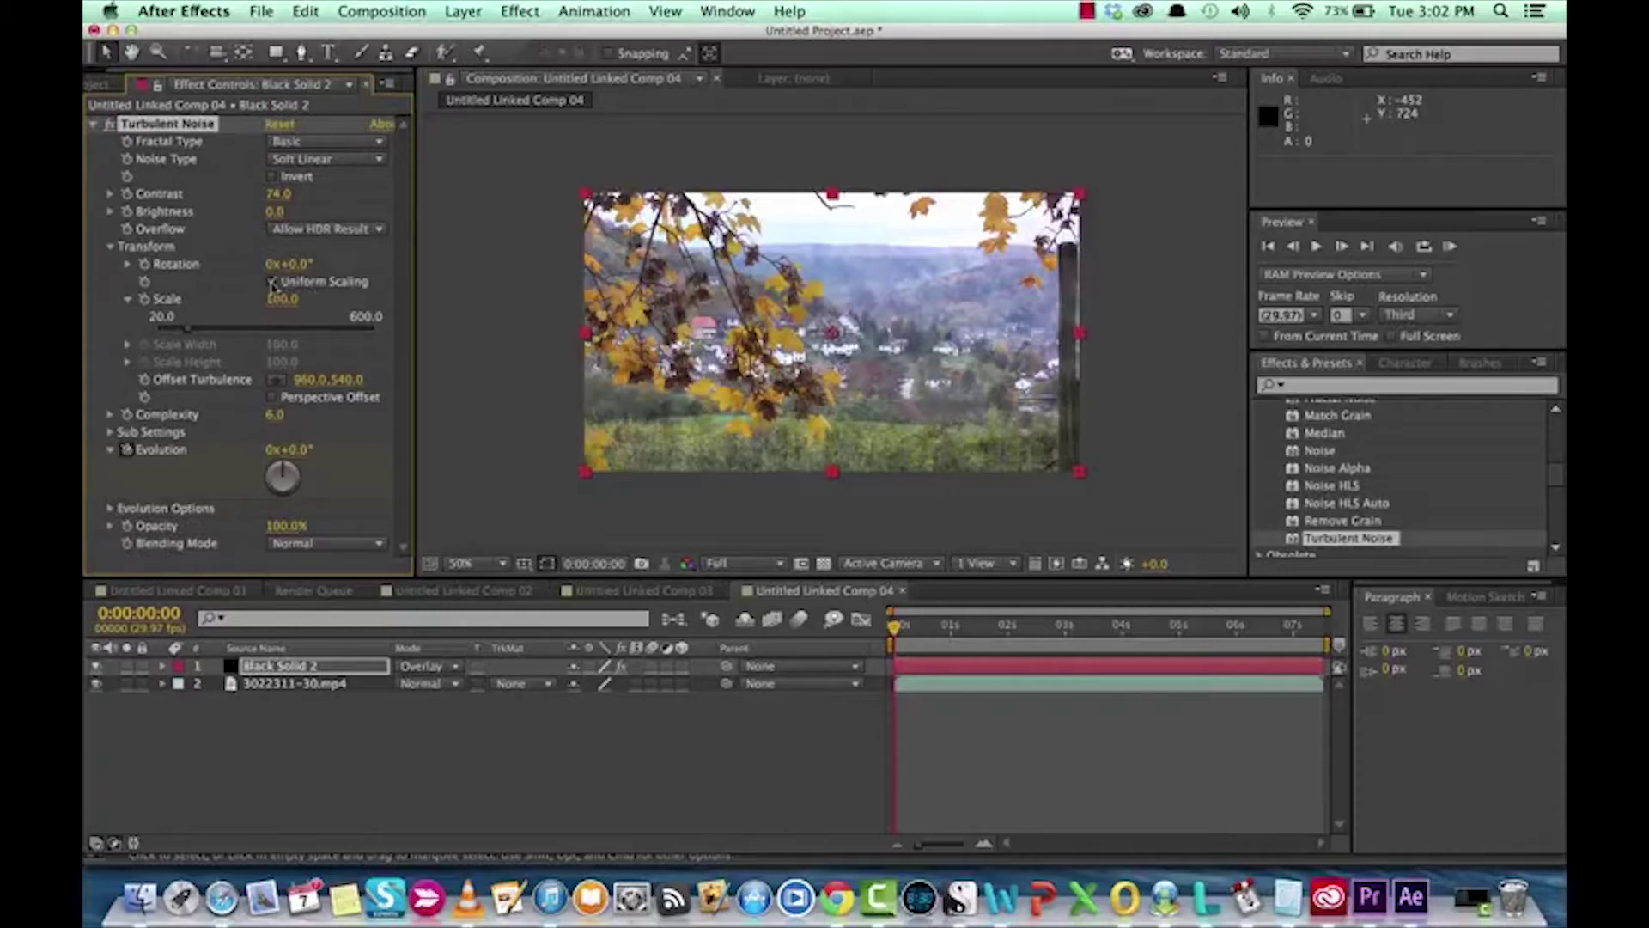
# Step: Turn off Uniform Scaling, set Scale Width to 379, and RAM-preview the stretched noise
pyautogui.click(272, 282)
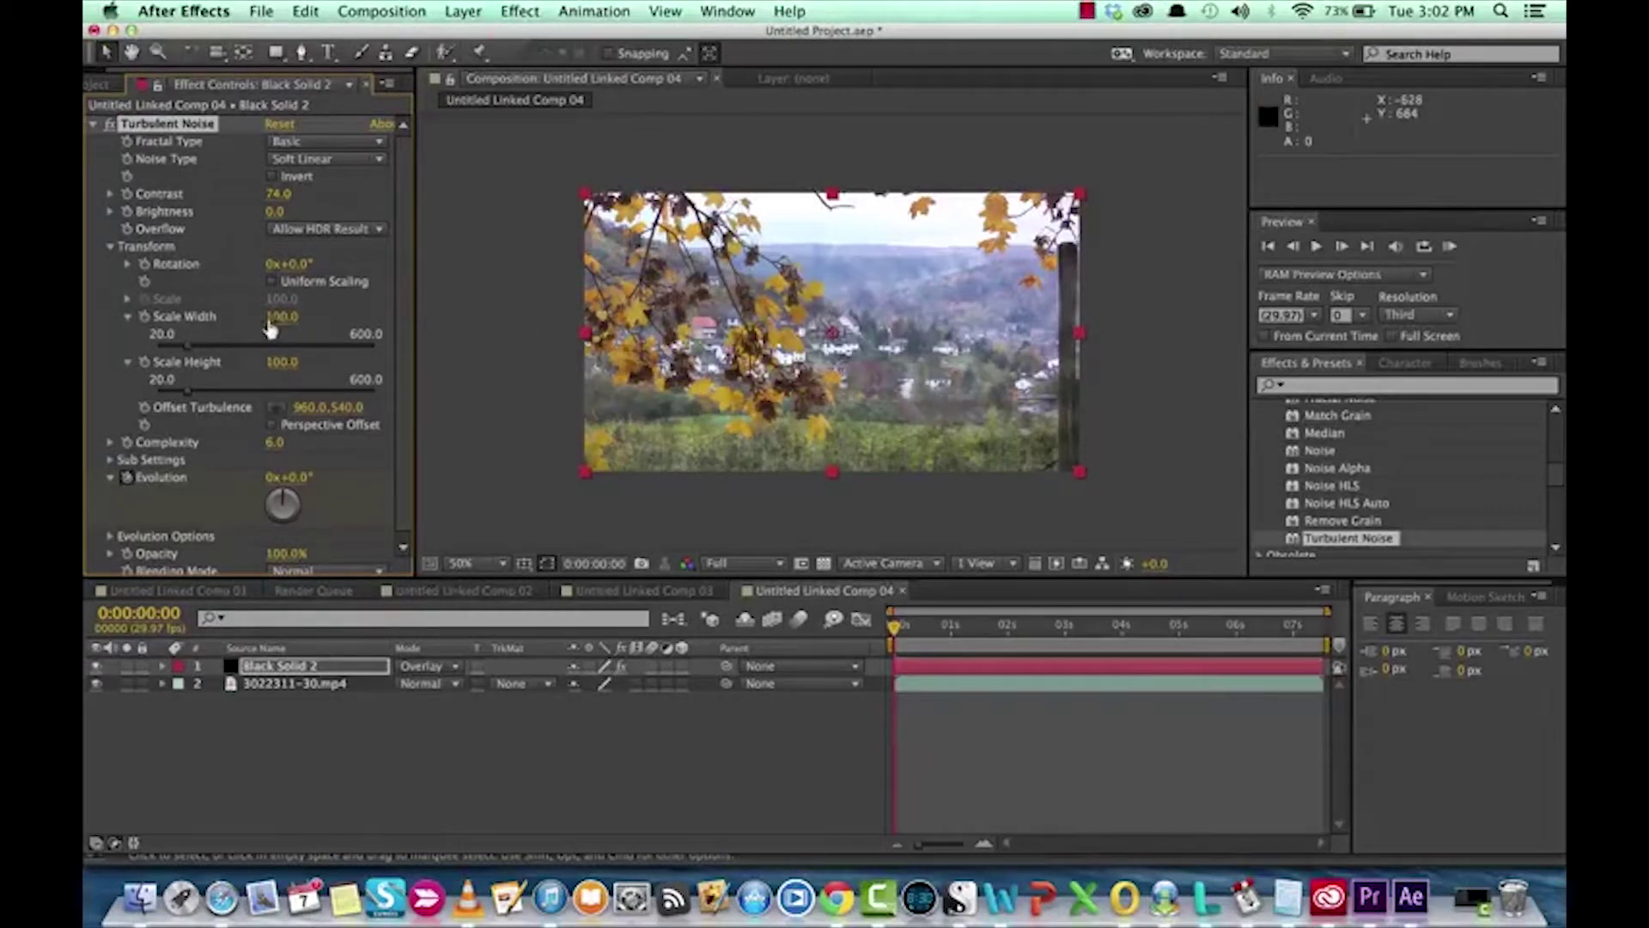
pyautogui.moveTo(279, 317); pyautogui.dragTo(530, 318)
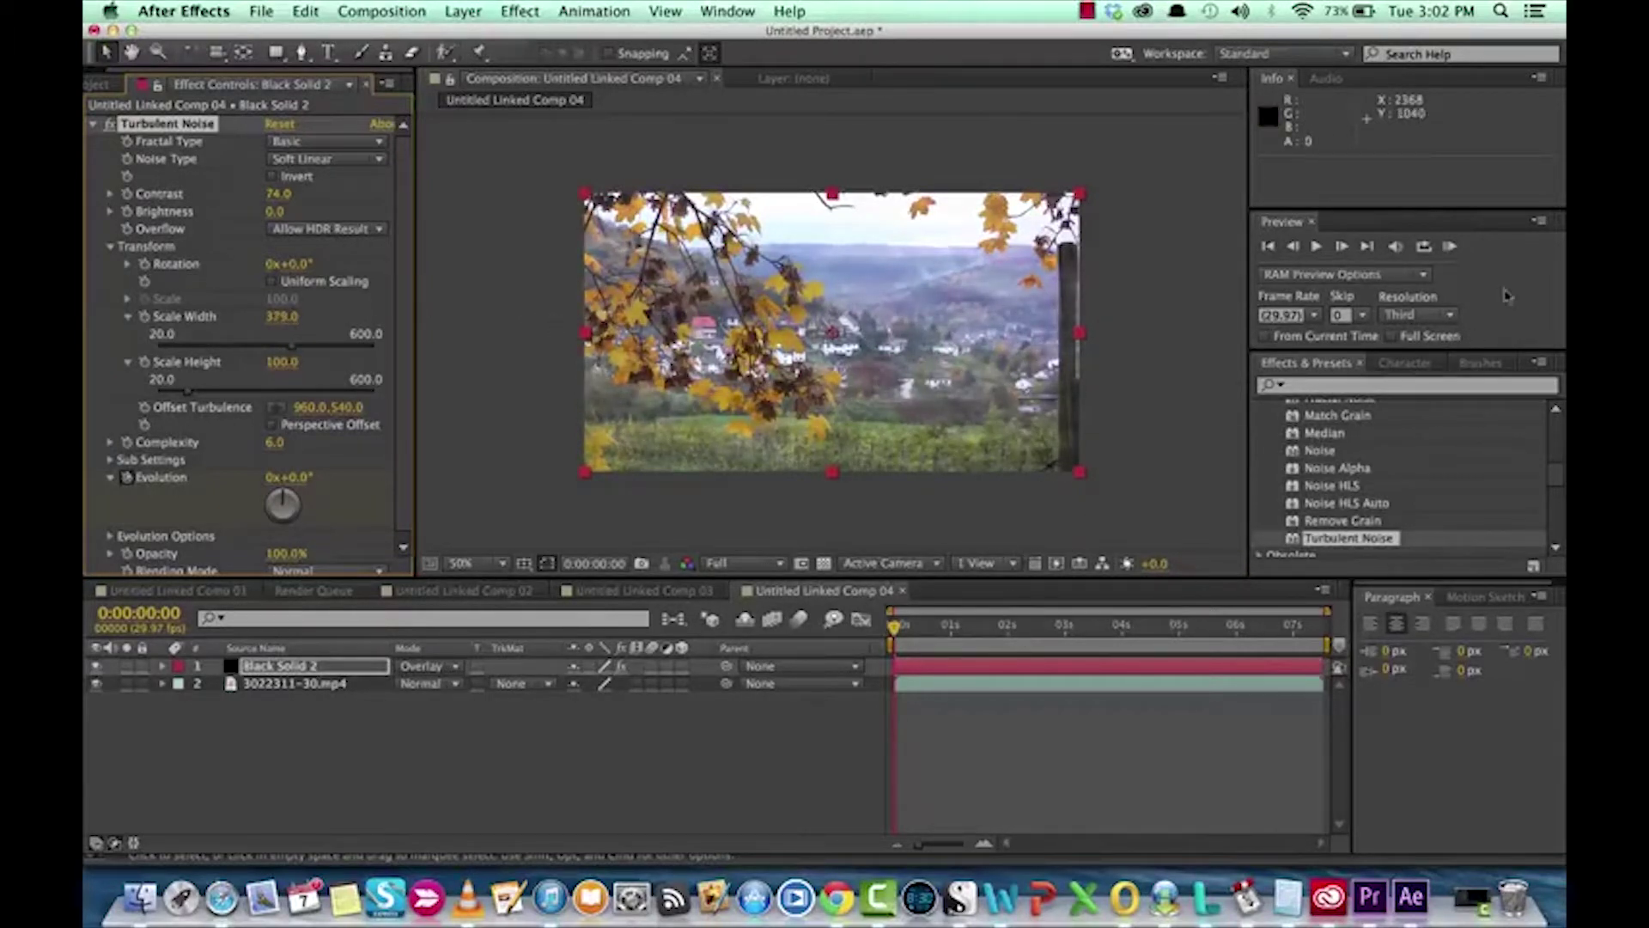
pyautogui.click(1449, 247)
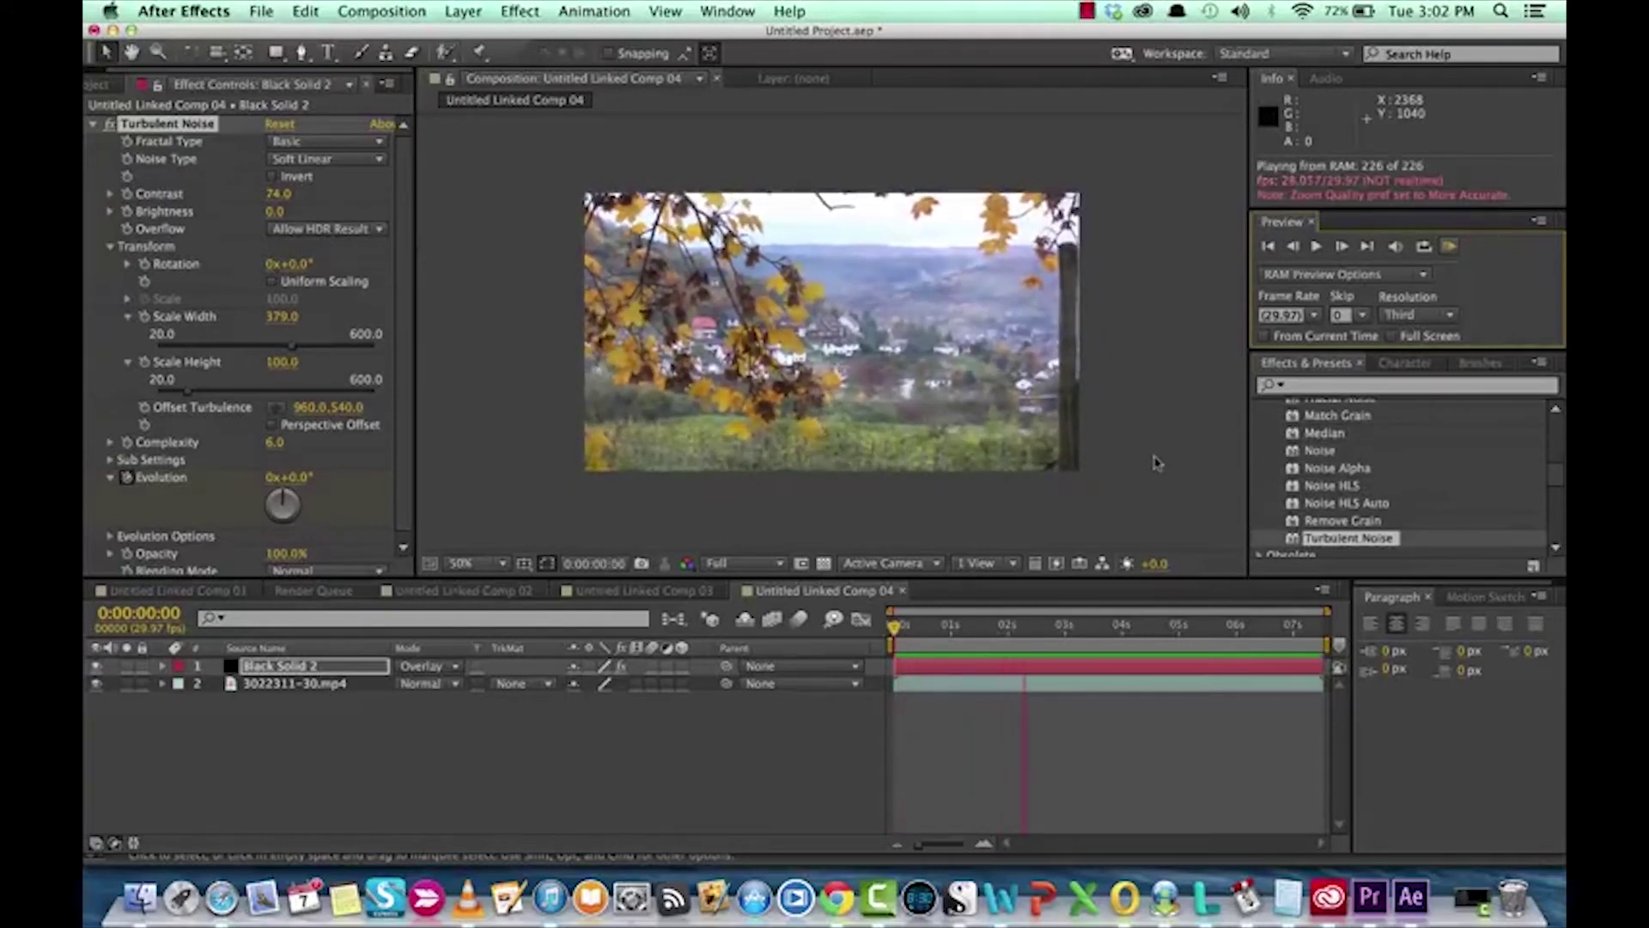
pyautogui.press('space')
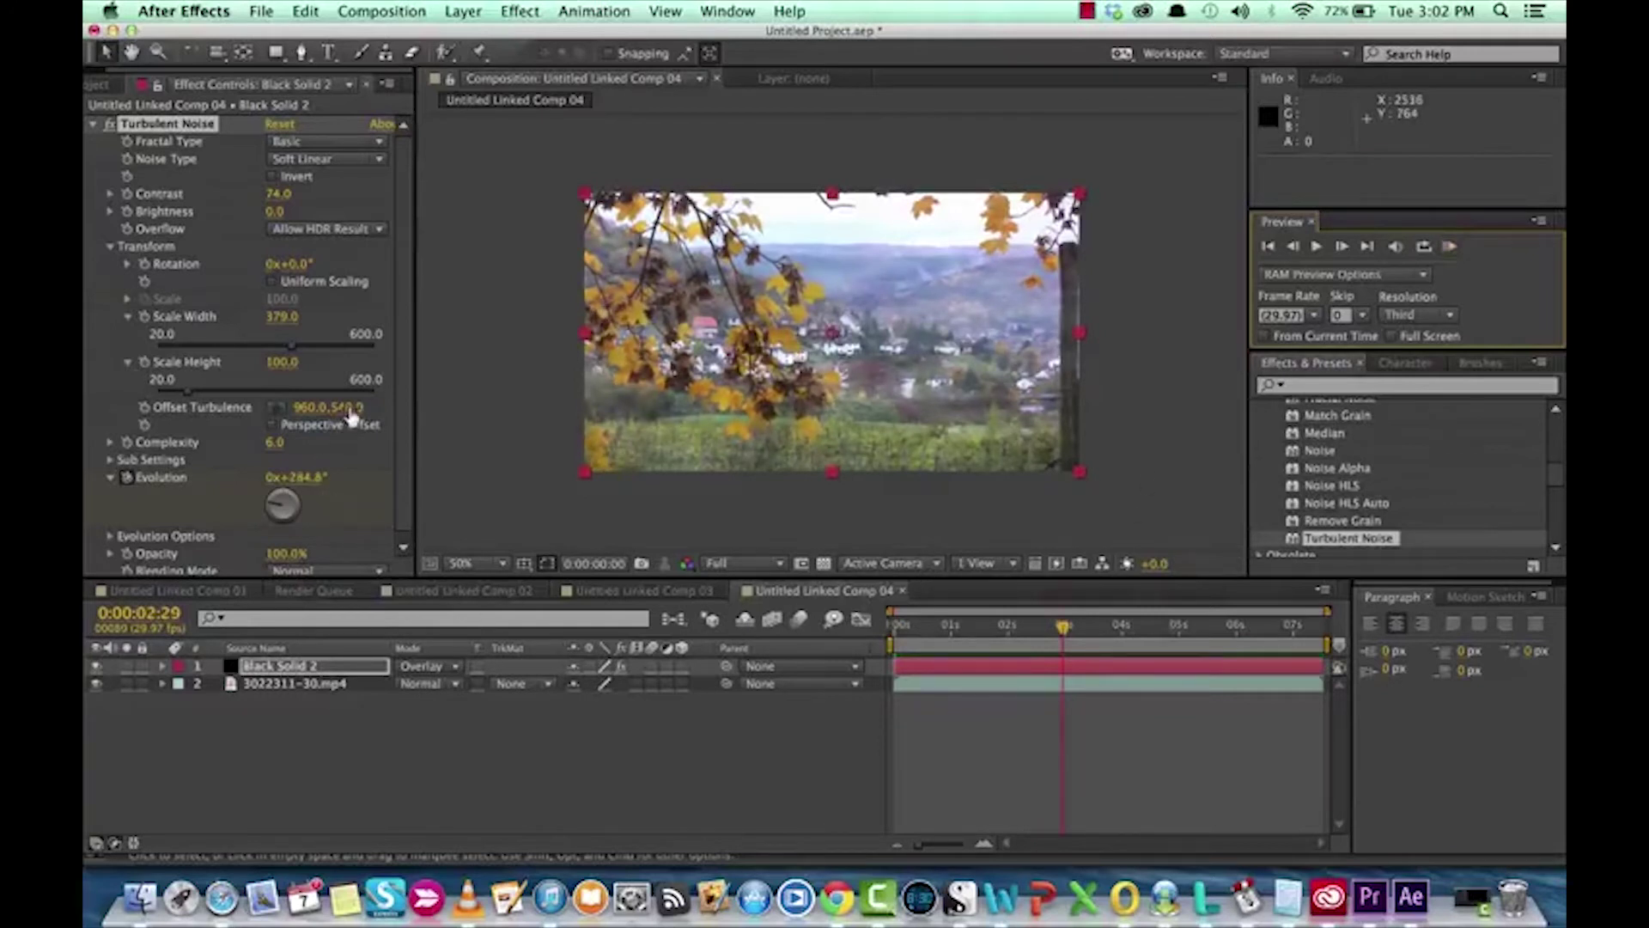
# Step: Try Scale Height 661 with a RAM preview, then undo back to 100 and check at four seconds
pyautogui.press('Home')
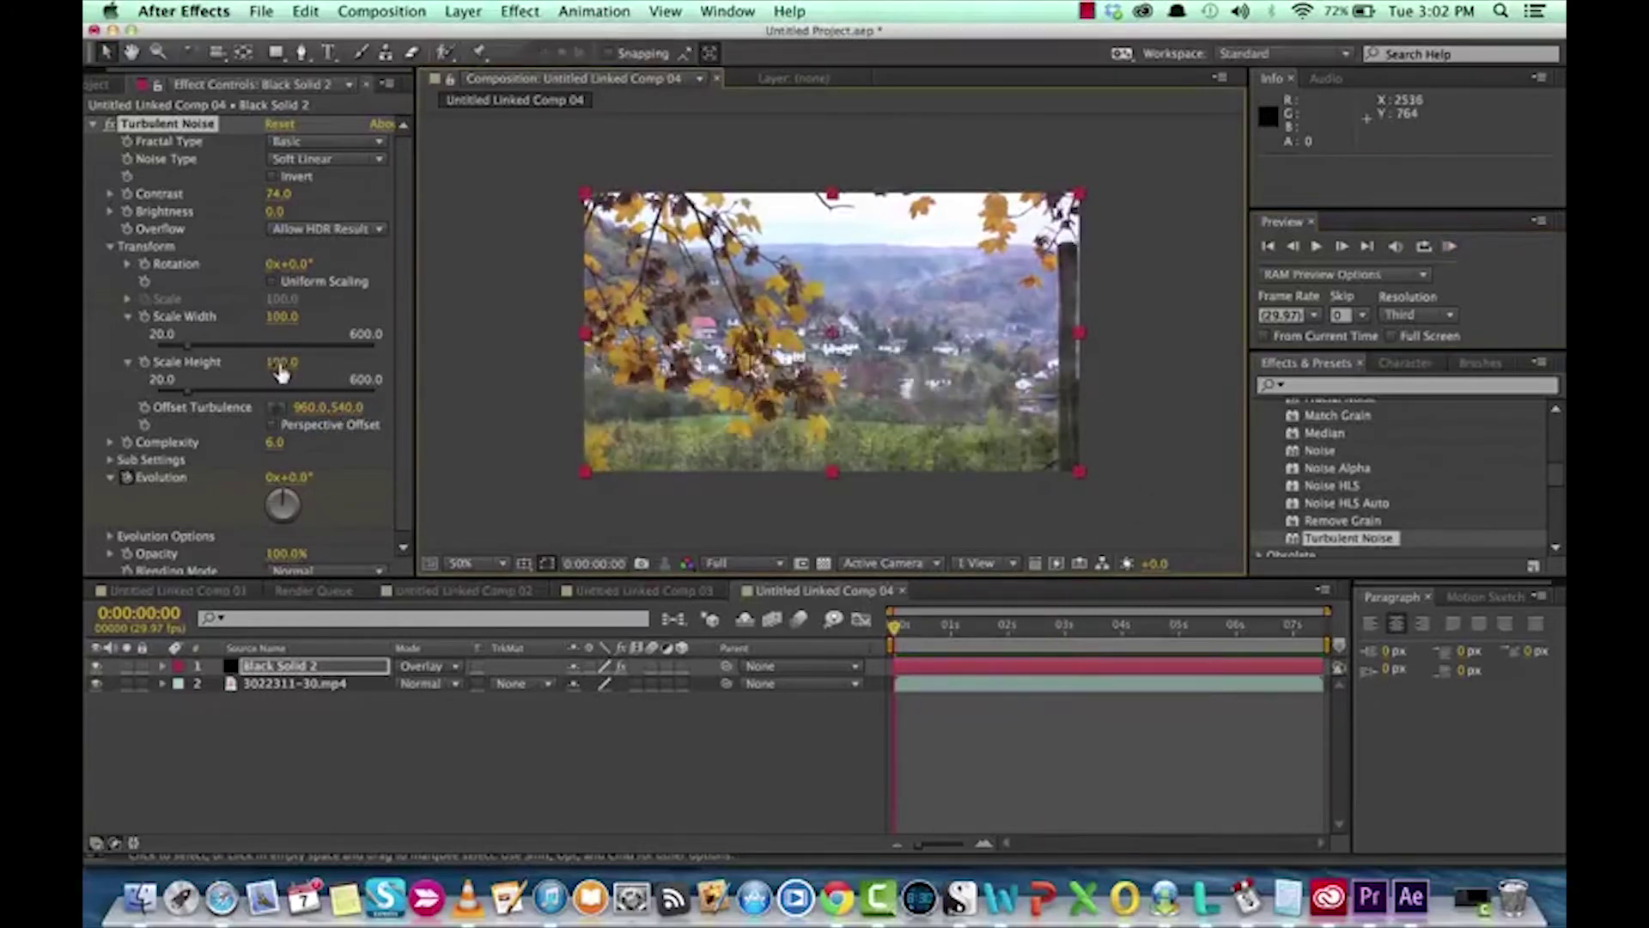
pyautogui.moveTo(276, 371); pyautogui.dragTo(412, 371)
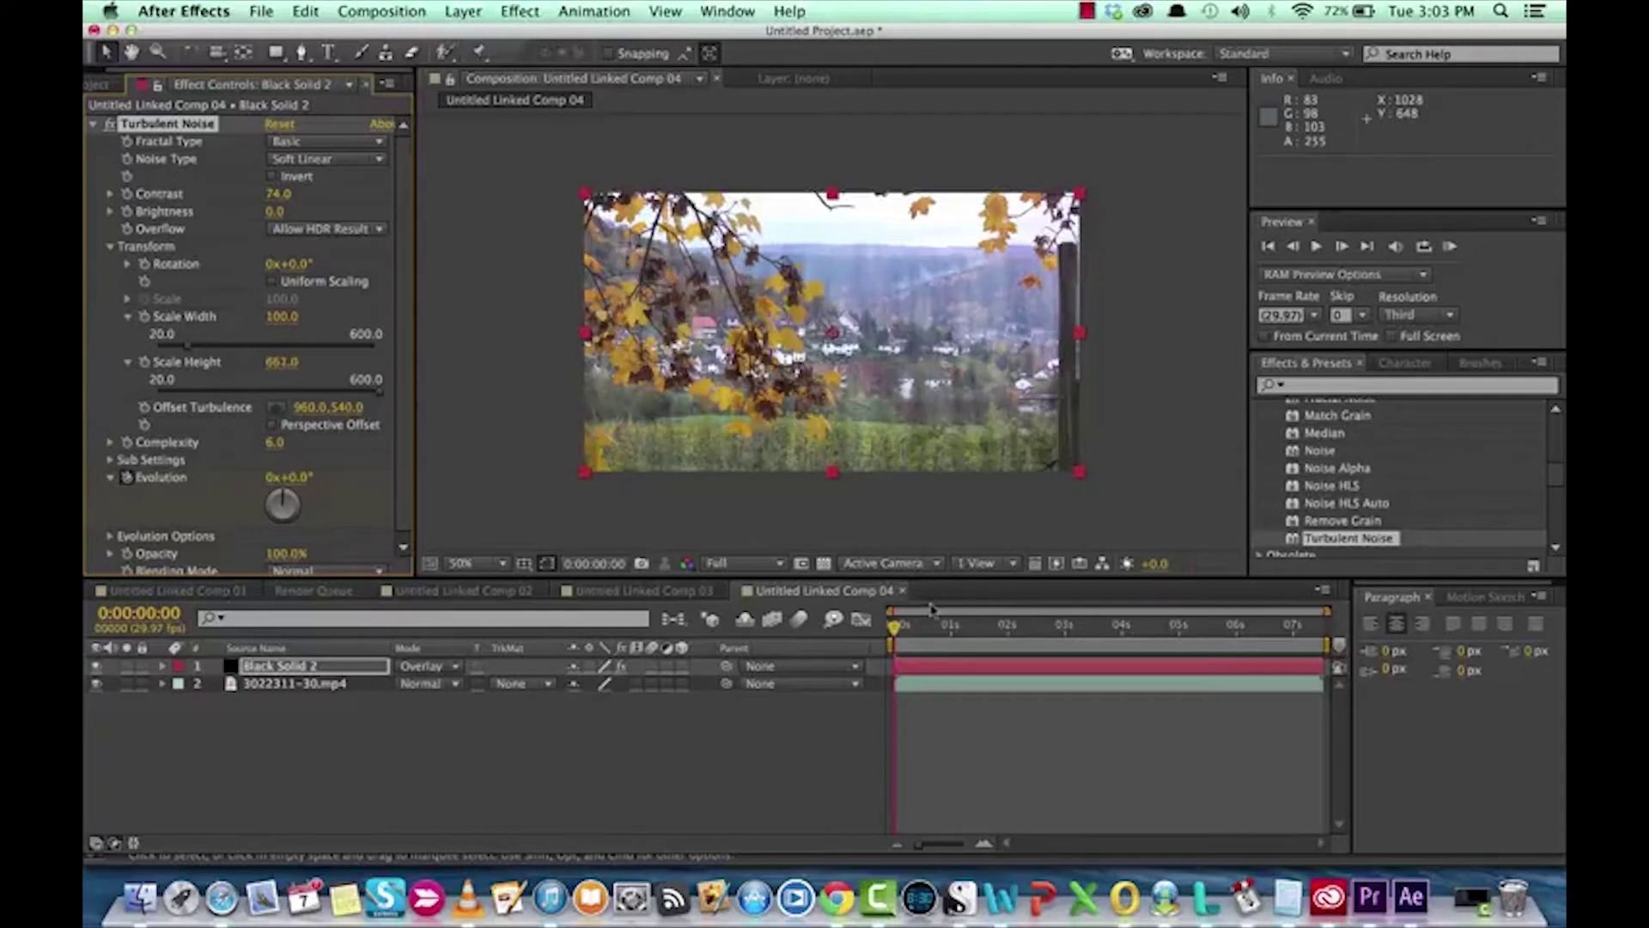
pyautogui.click(1450, 248)
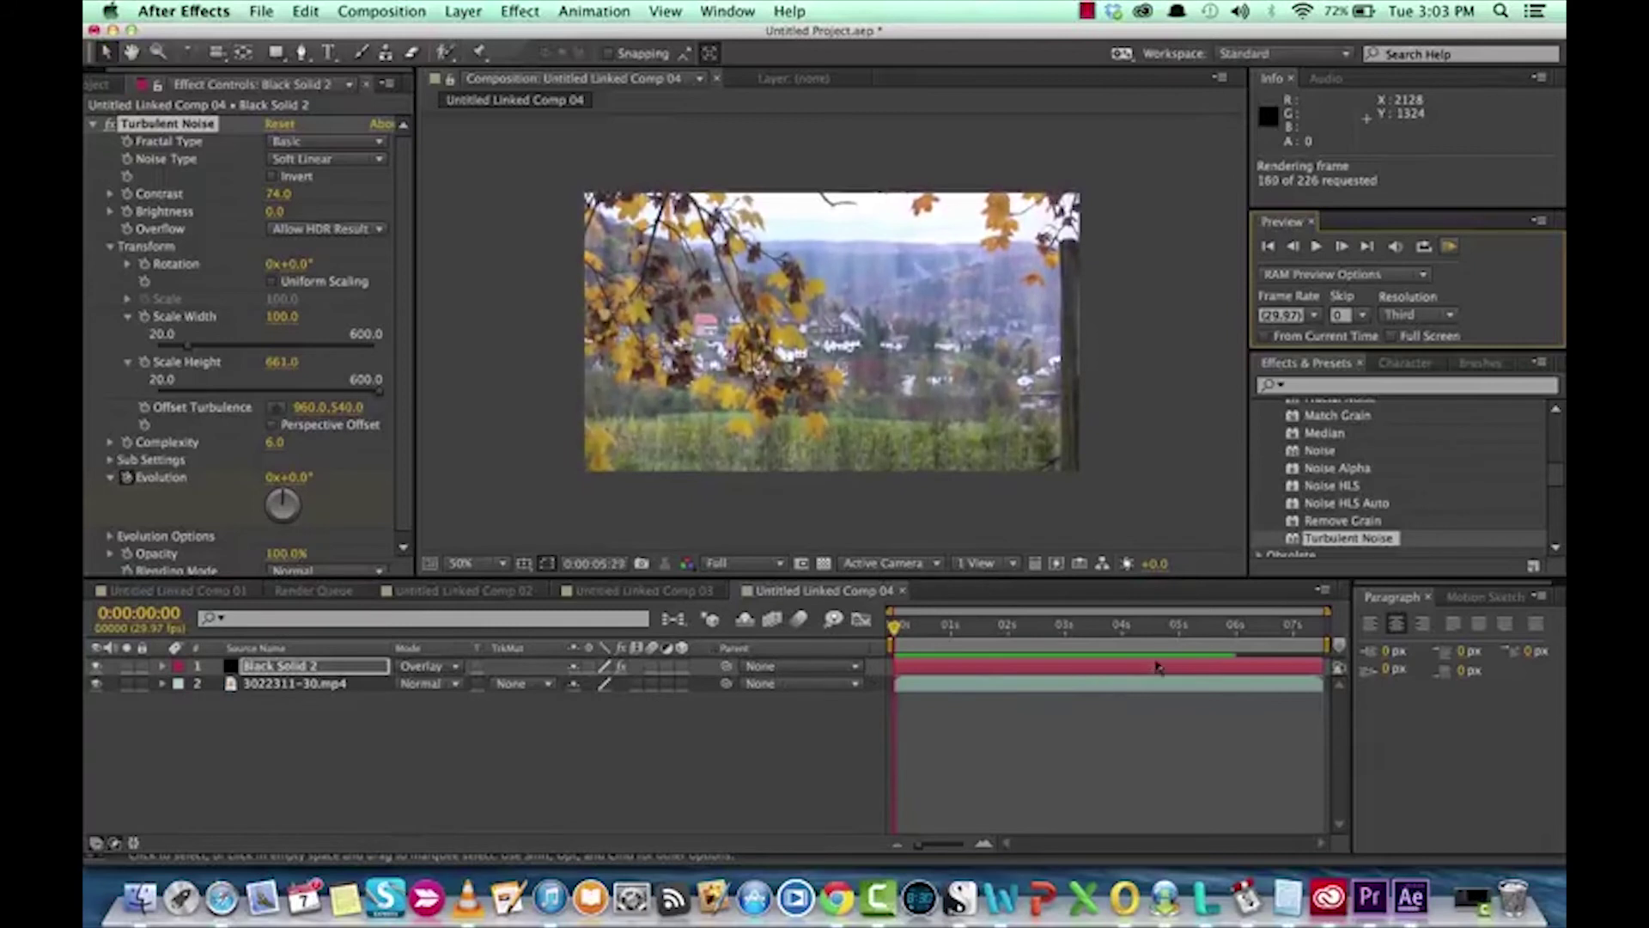
pyautogui.click(538, 403)
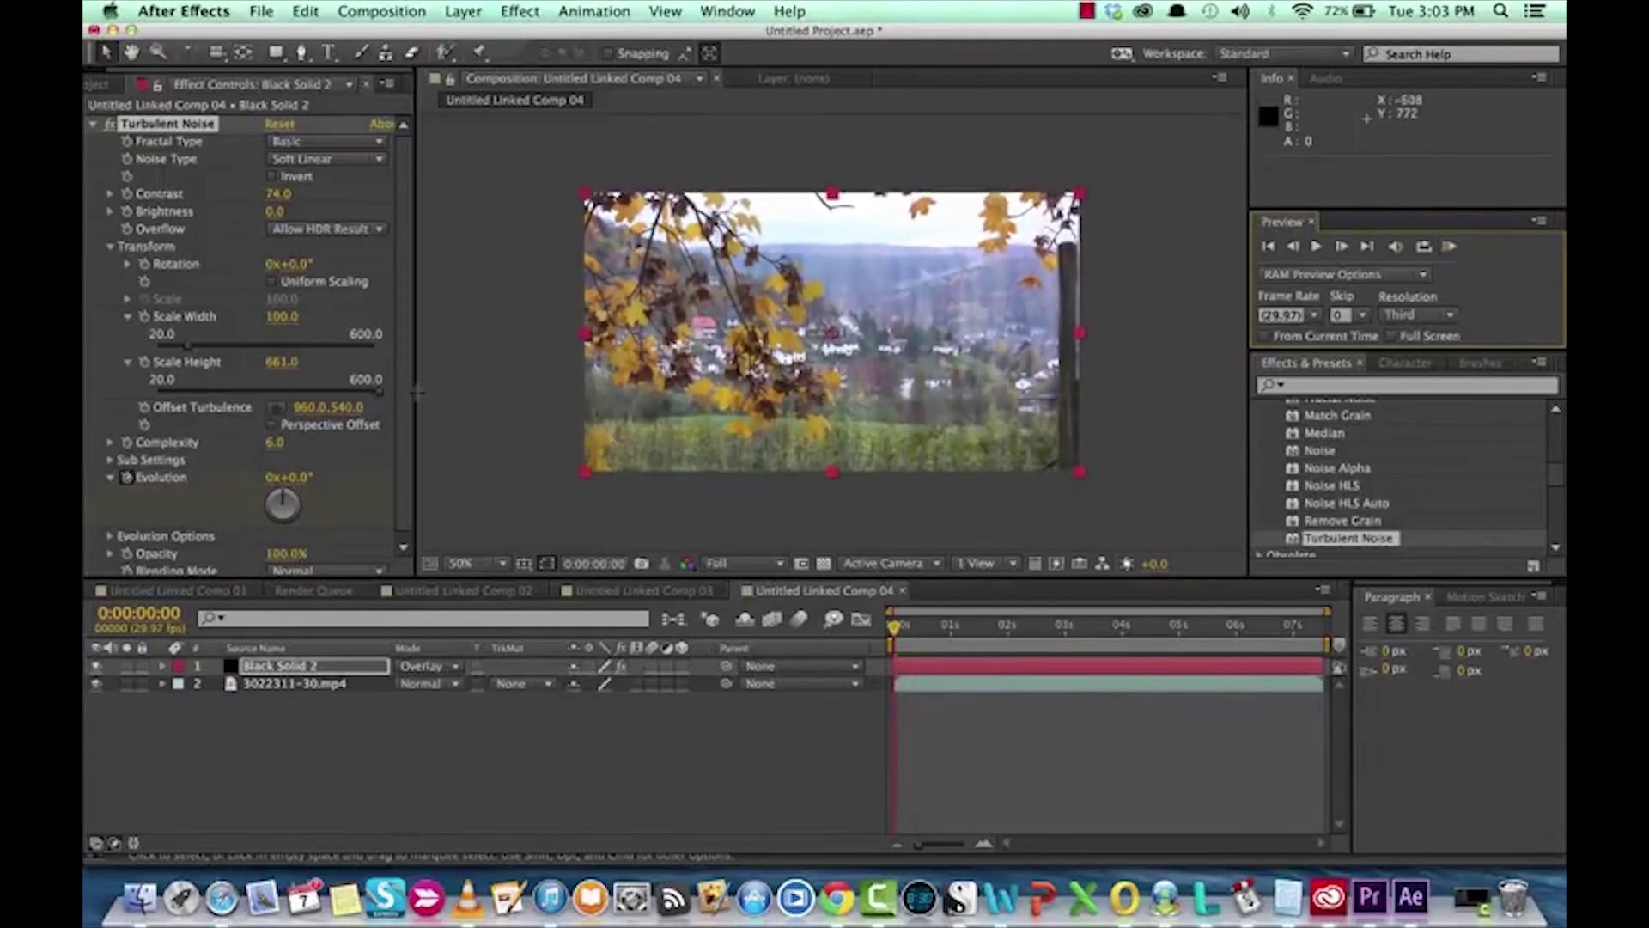
pyautogui.click(221, 371)
pyautogui.press('super+z')
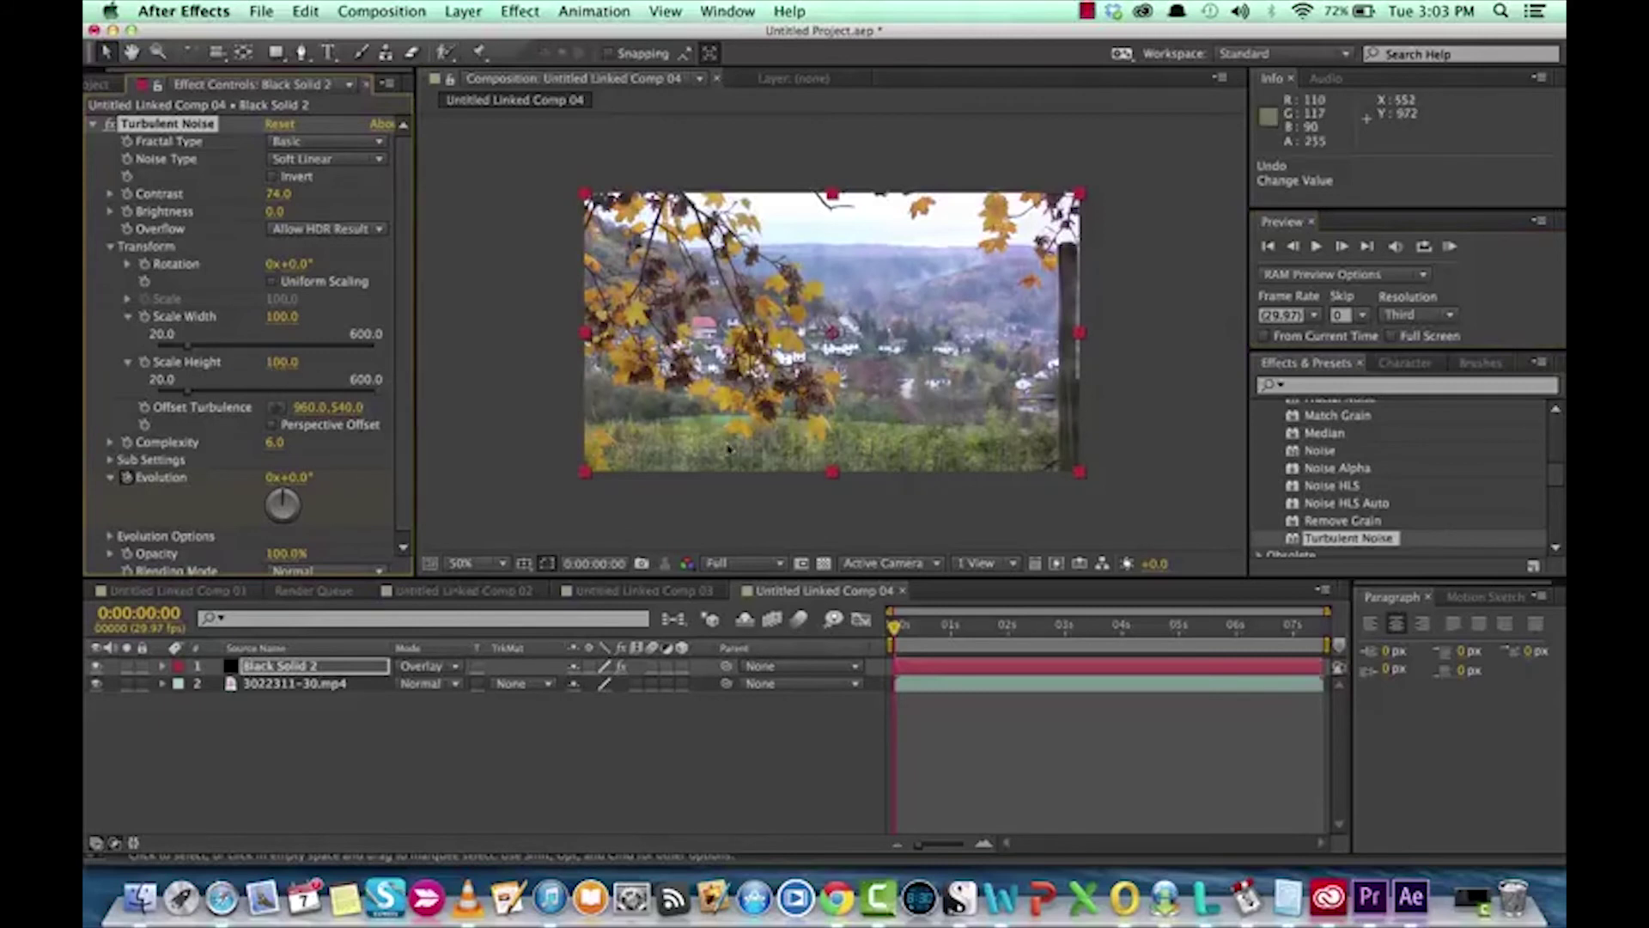
pyautogui.moveTo(932, 641); pyautogui.dragTo(1322, 635)
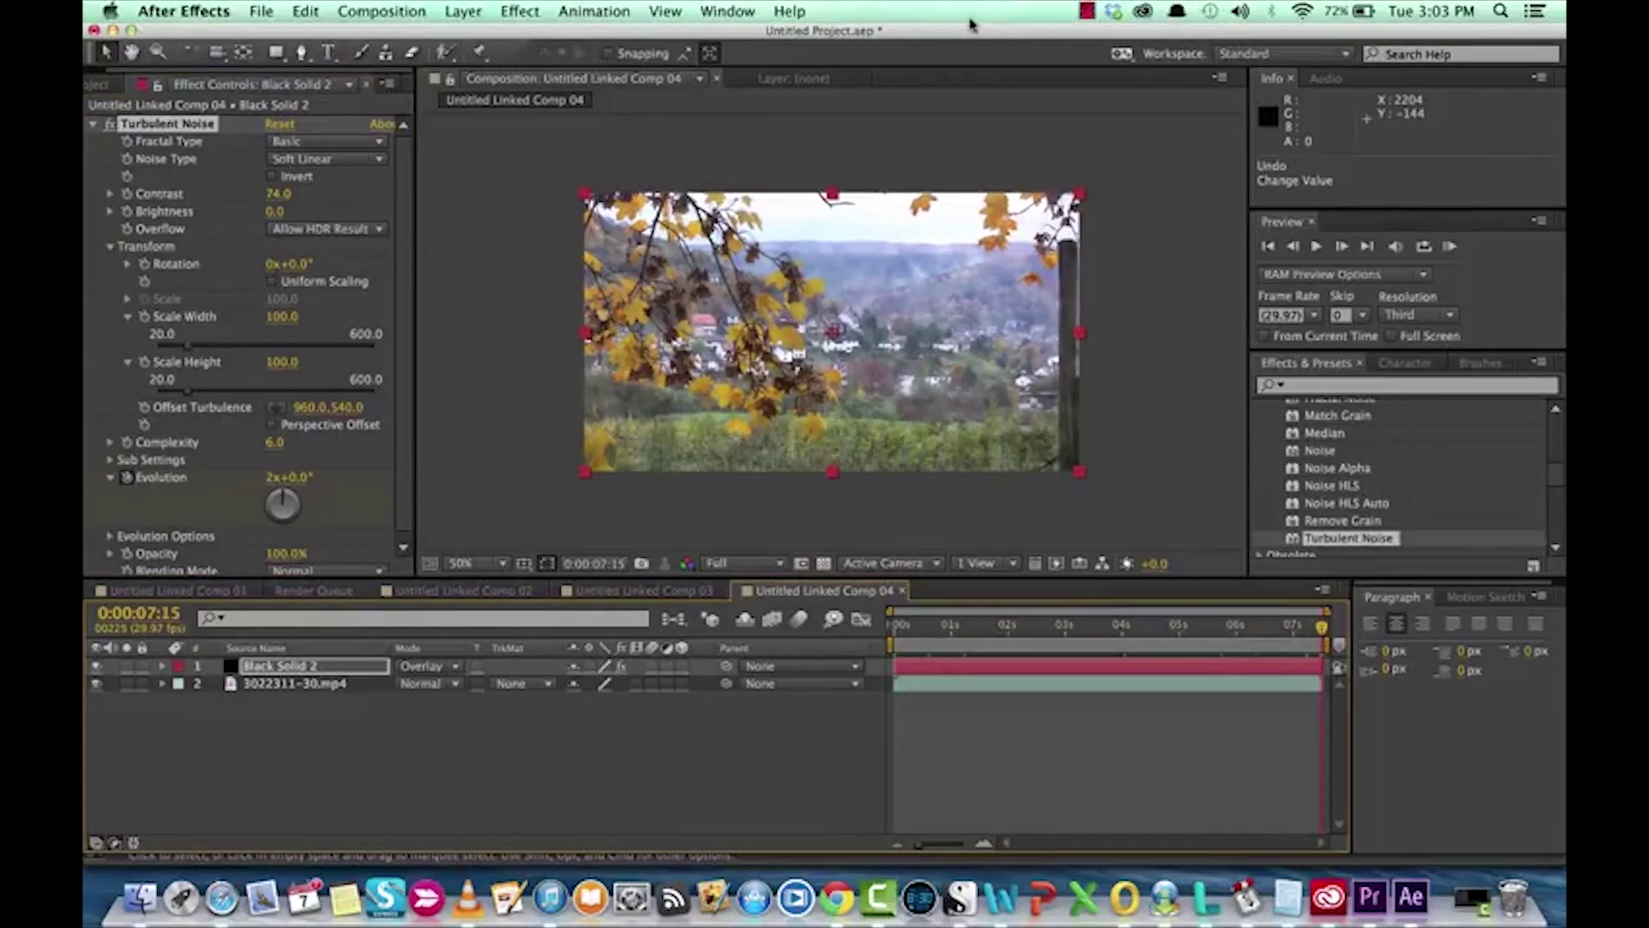
# Step: Switch back to Premiere Pro and select the Untitled Linked Comp 04 clip on V1
pyautogui.click(1370, 896)
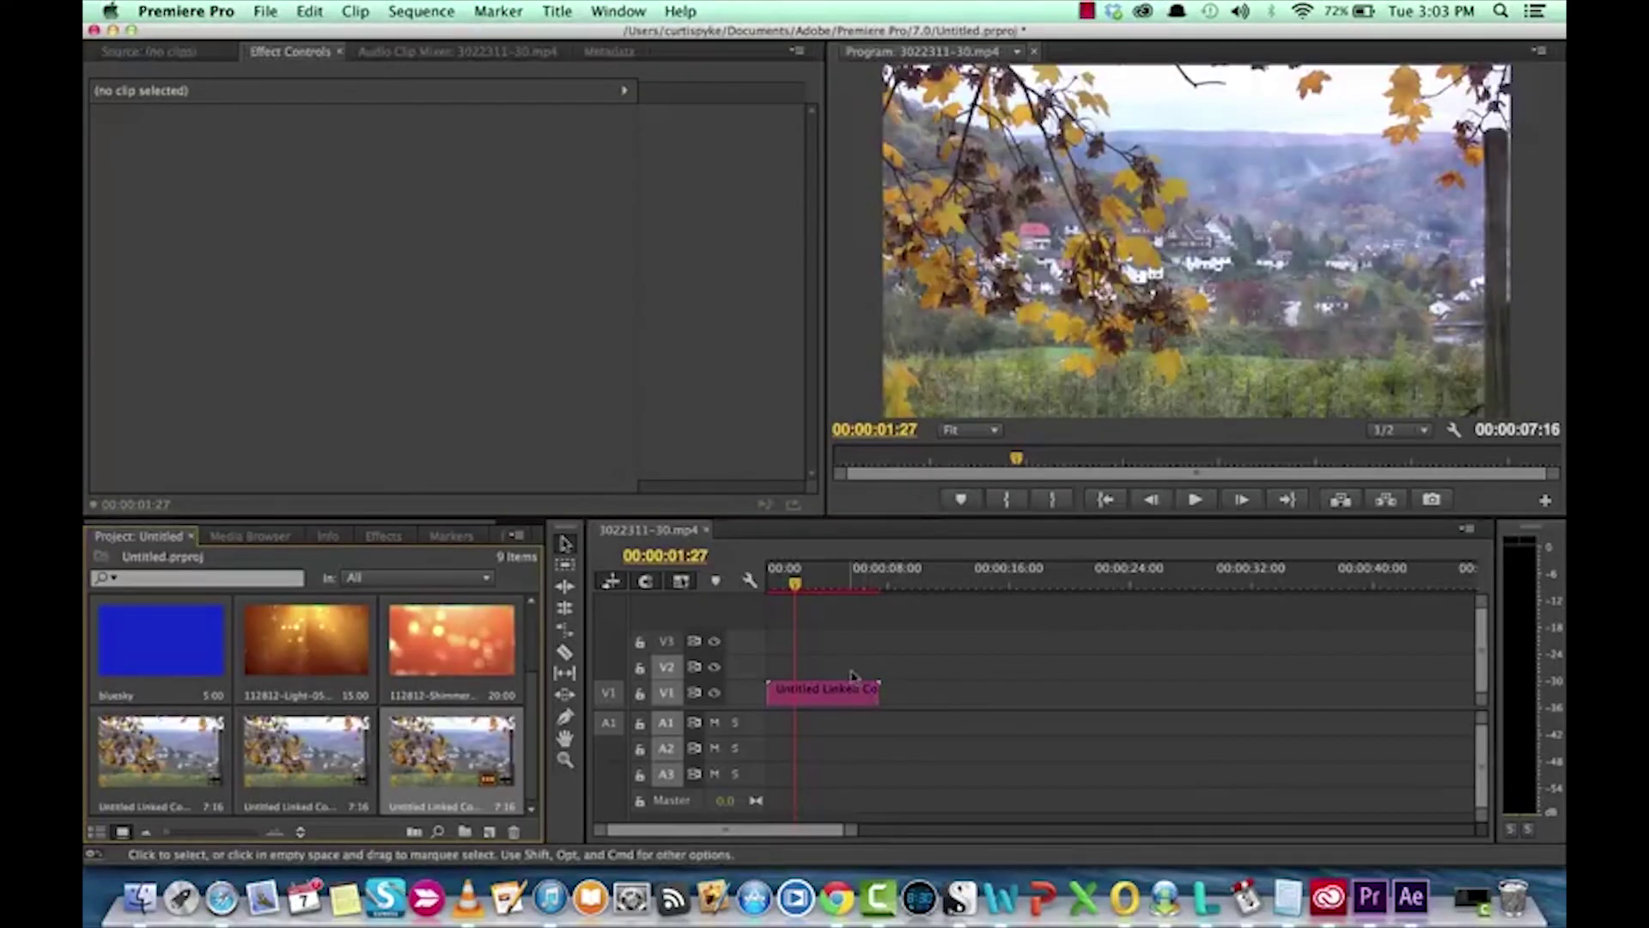
pyautogui.rightClick(832, 689)
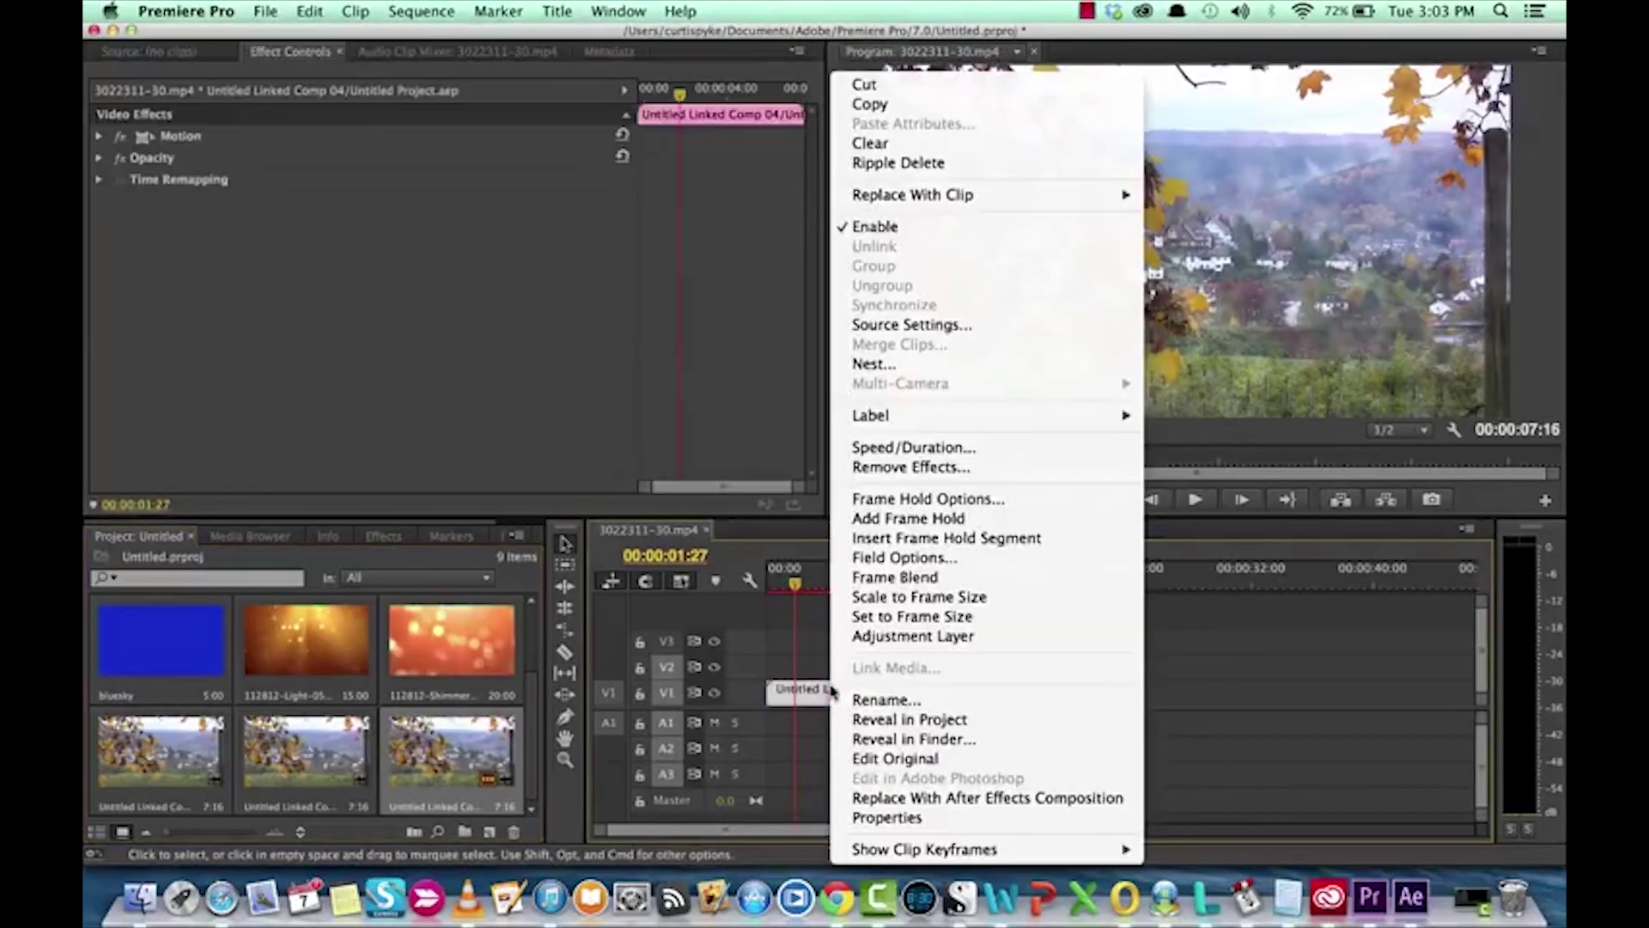
pyautogui.click(1360, 667)
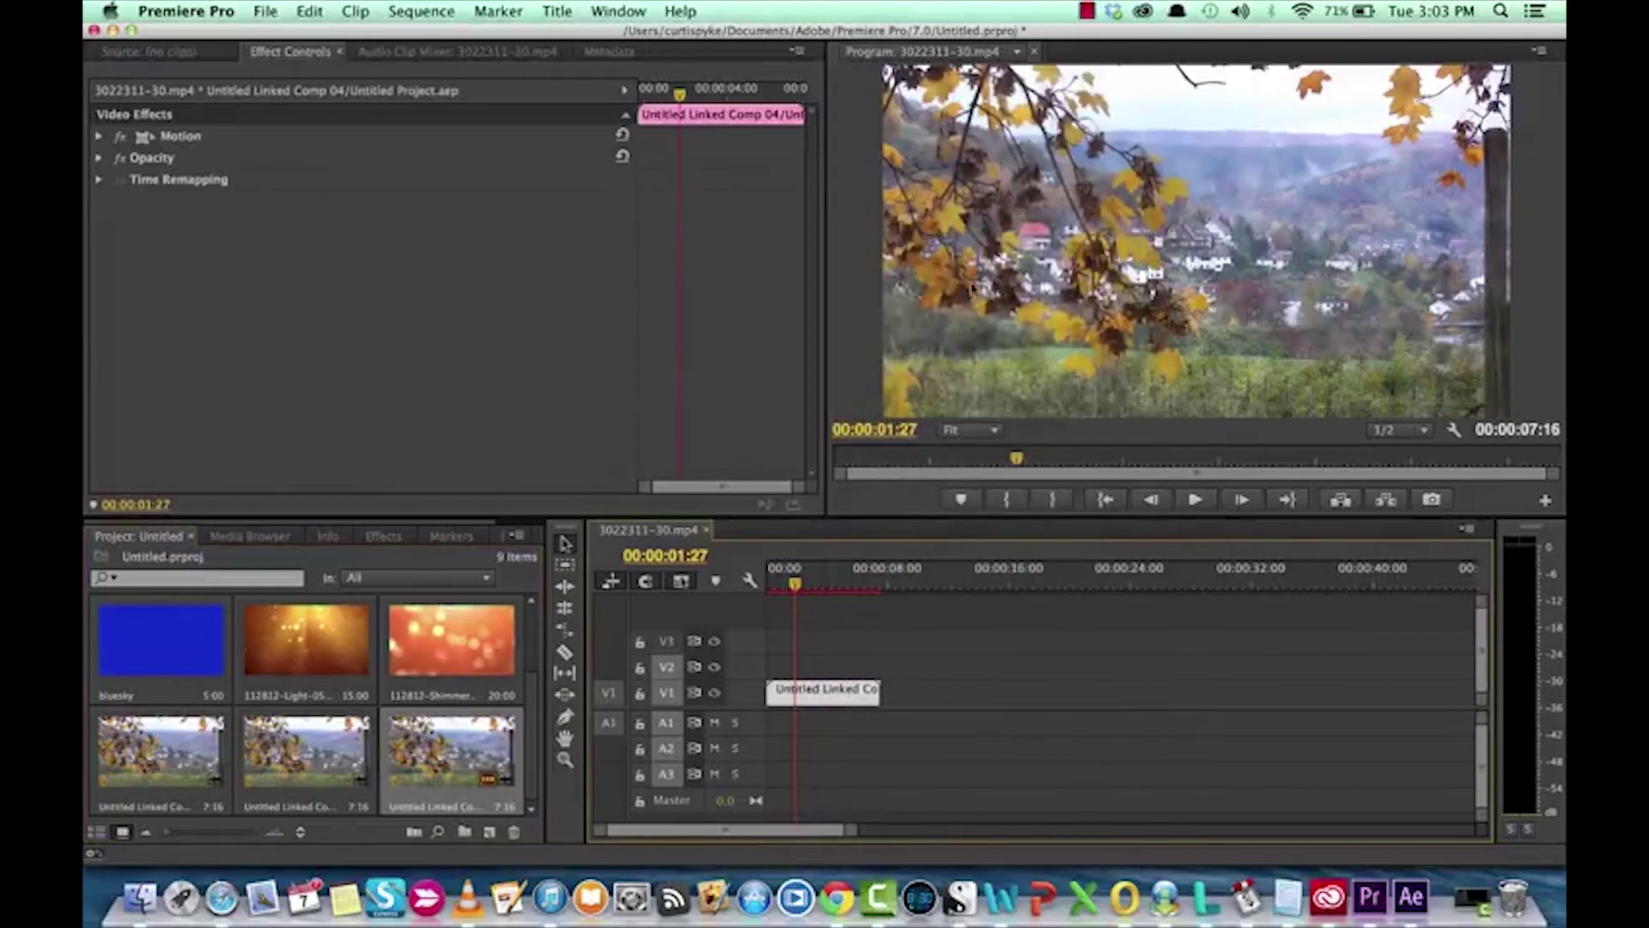
pyautogui.click(1087, 10)
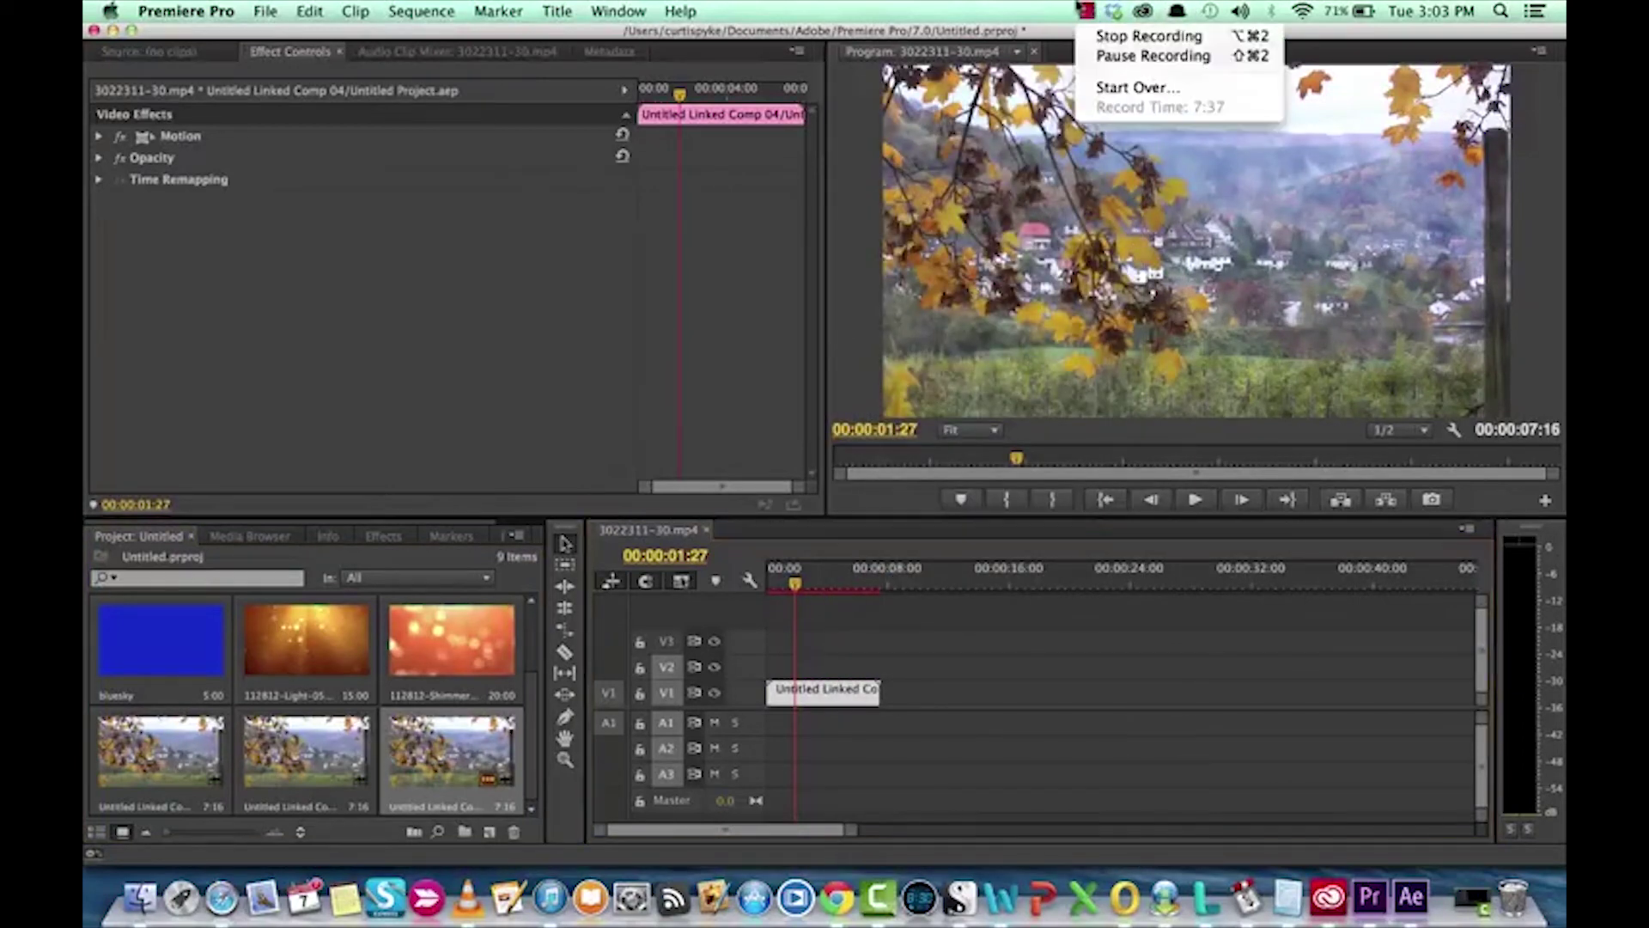